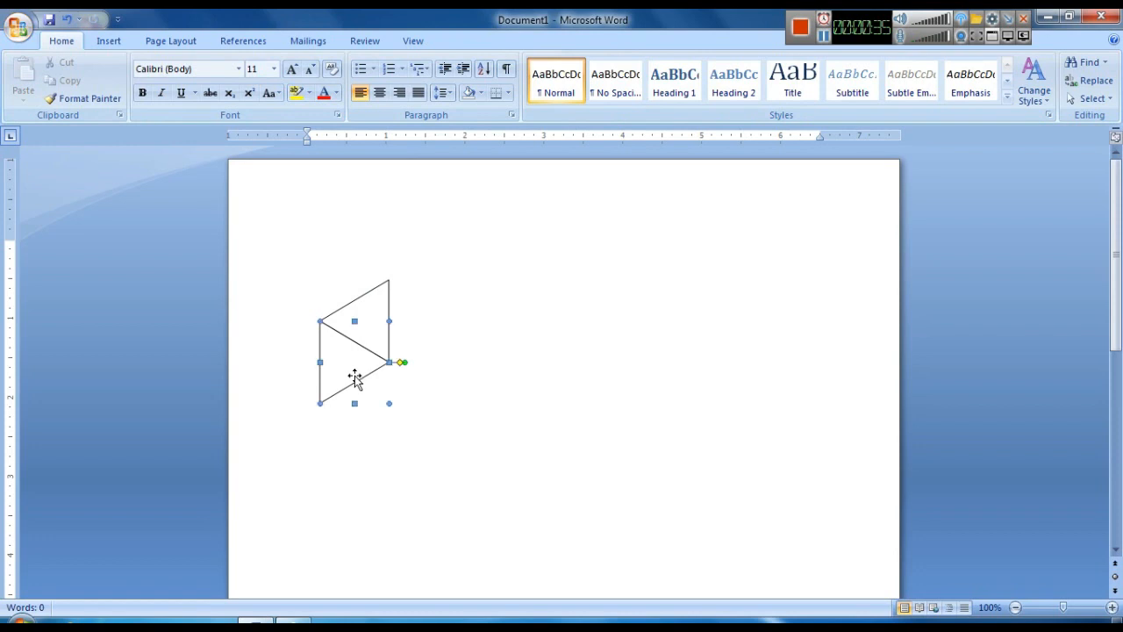
# - Paste another copy of the second triangle, flip it horizontally and join it to that triangle's lower edge
pyautogui.hotkey('ctrl', 'v')
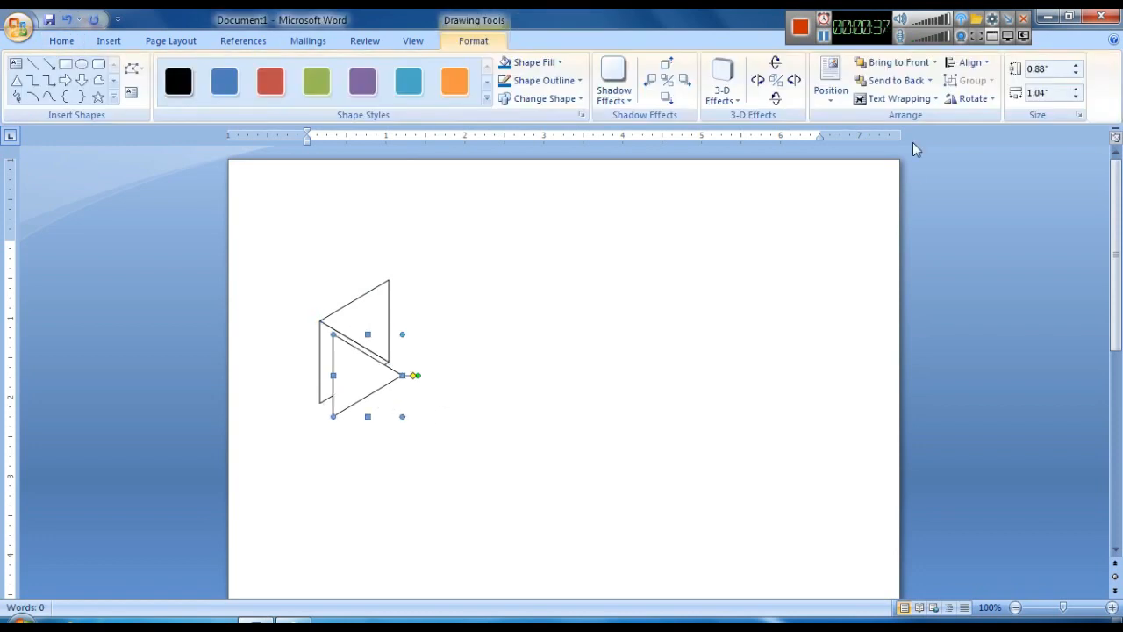
pyautogui.click(952, 102)
pyautogui.click(982, 179)
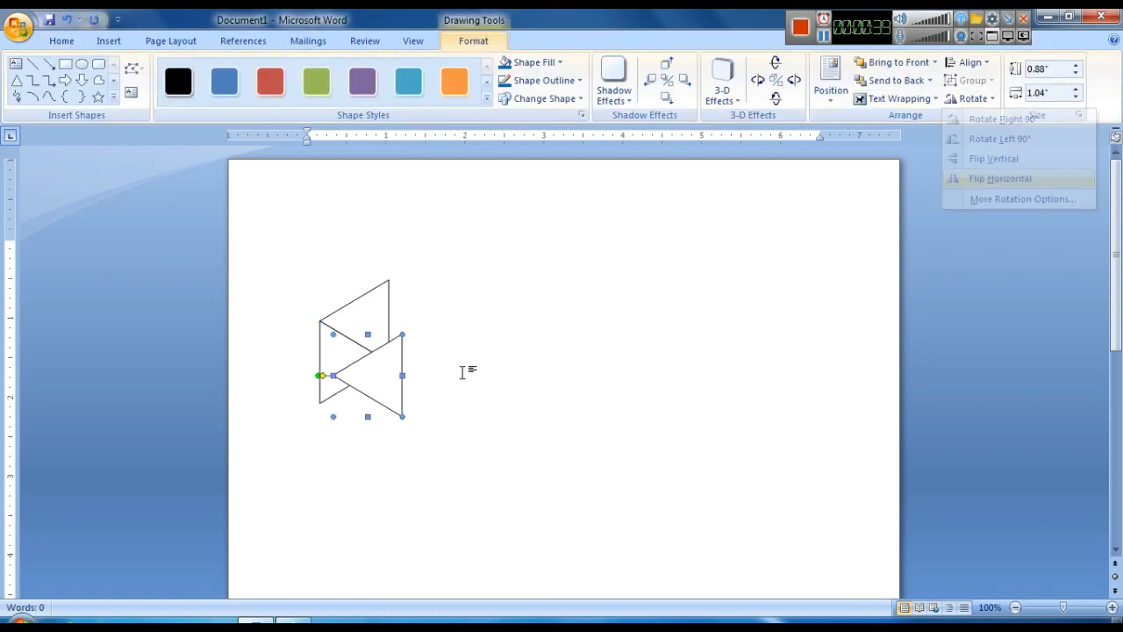
pyautogui.moveTo(373, 386); pyautogui.dragTo(358, 413)
pyautogui.click(443, 431)
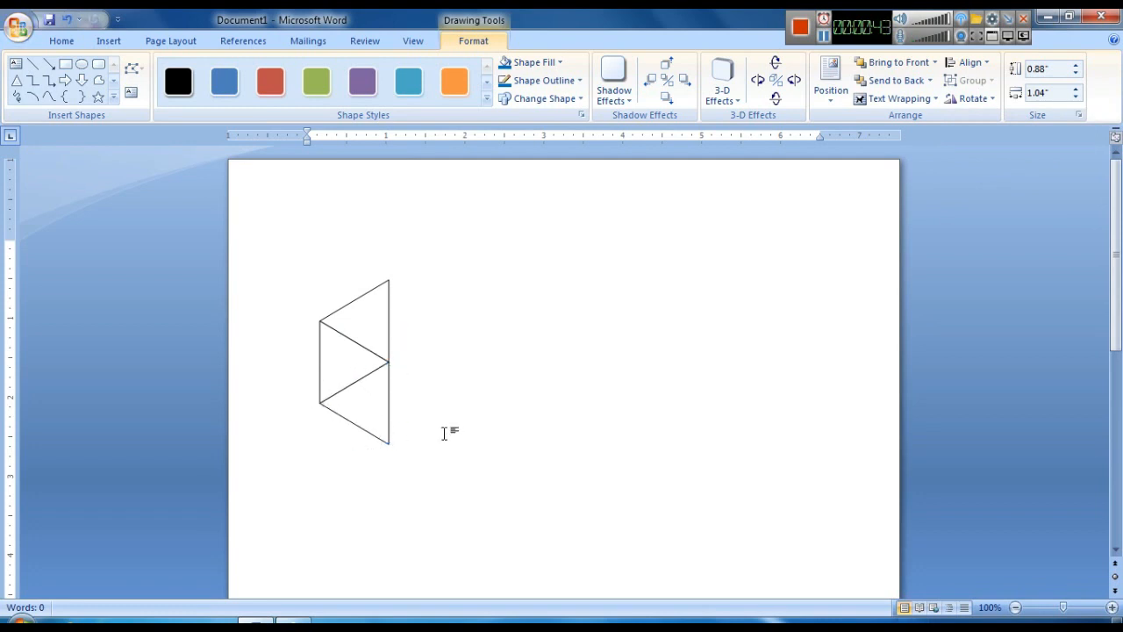
# - Duplicate the third triangle, flip the copy horizontally and join it to the third triangle's vertical right edge
pyautogui.click(374, 415)
pyautogui.hotkey('ctrl', 'd')
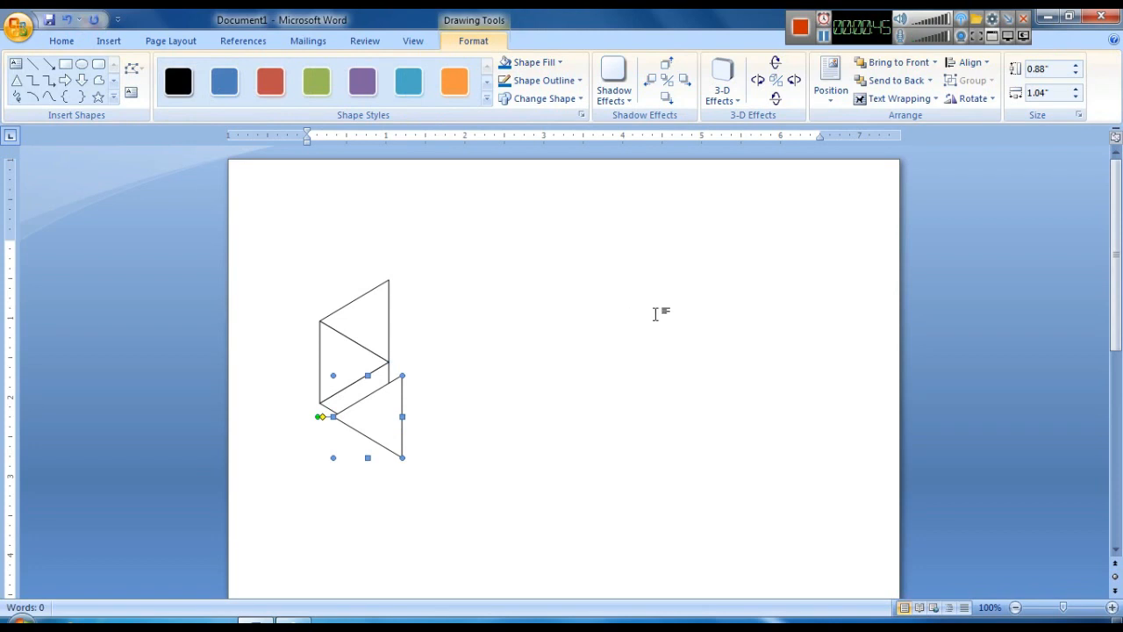
pyautogui.click(971, 99)
pyautogui.click(997, 181)
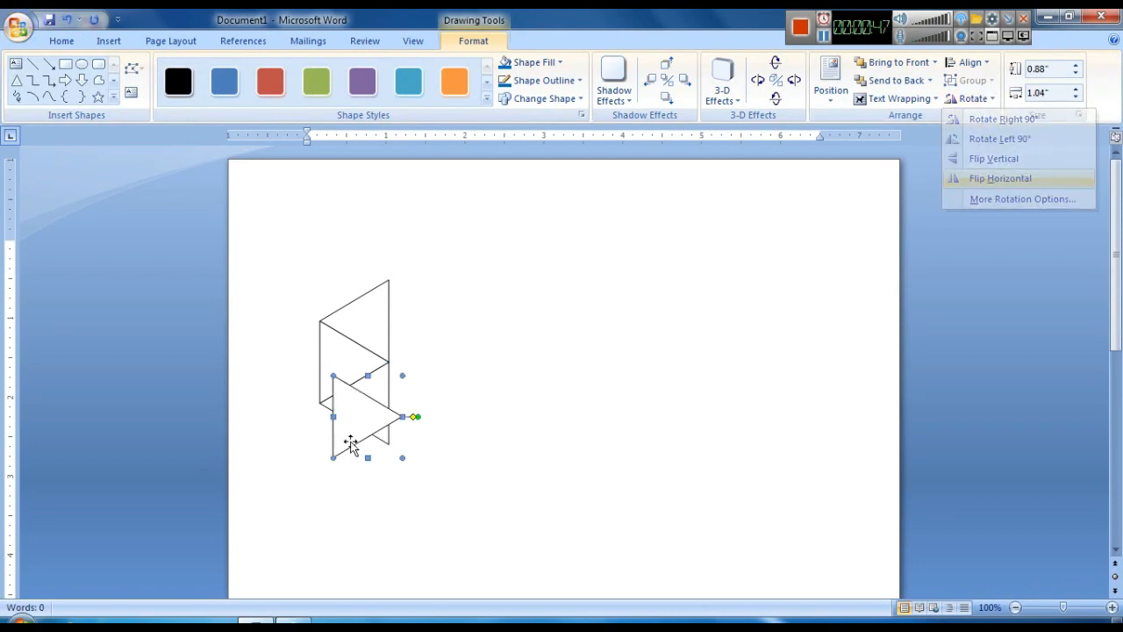
pyautogui.moveTo(367, 428)
pyautogui.mouseDown()
pyautogui.moveTo(422, 413)
pyautogui.moveTo(439, 432)
pyautogui.mouseUp()
pyautogui.click(521, 463)
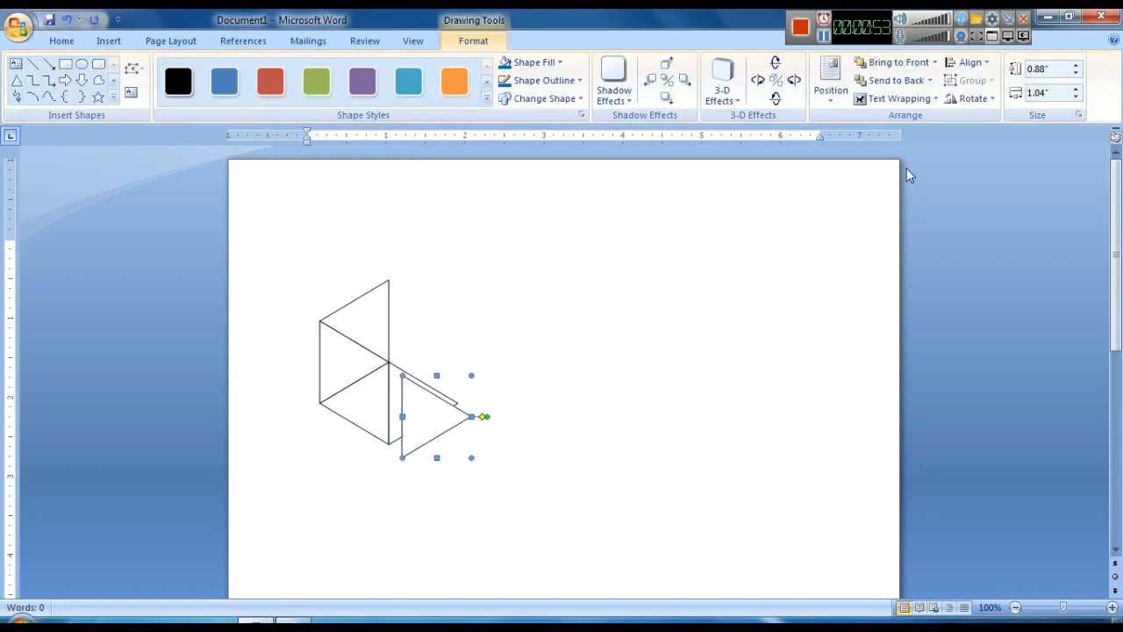
# - Flip the new copy of the fourth triangle horizontally and join it to the fourth triangle's lower edge
pyautogui.click(971, 100)
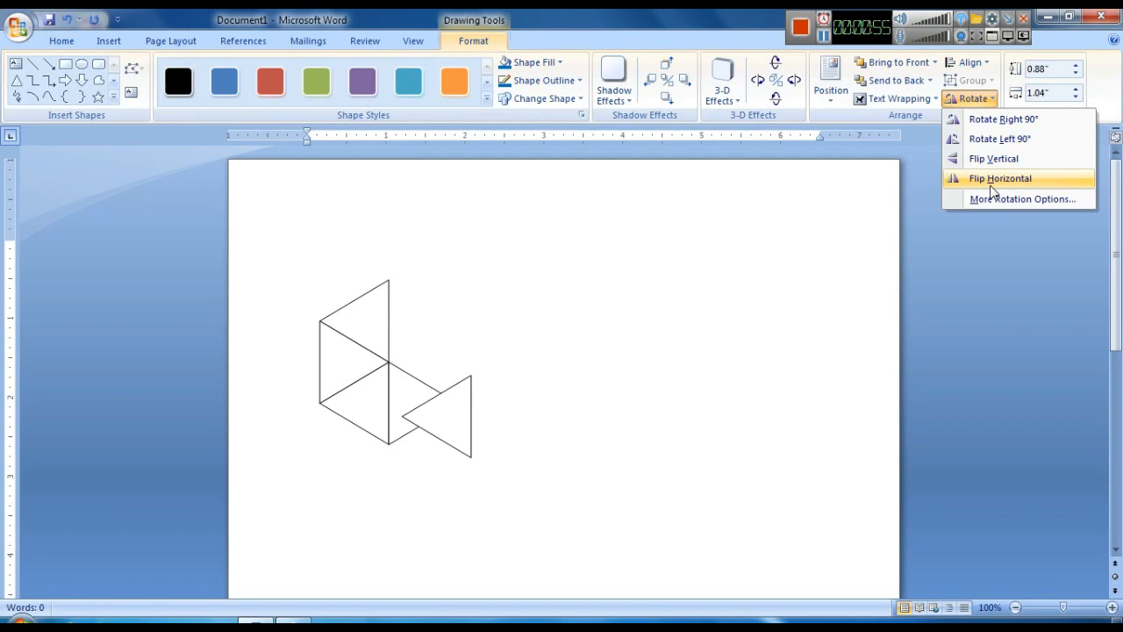
pyautogui.click(992, 179)
pyautogui.moveTo(457, 415); pyautogui.dragTo(444, 443)
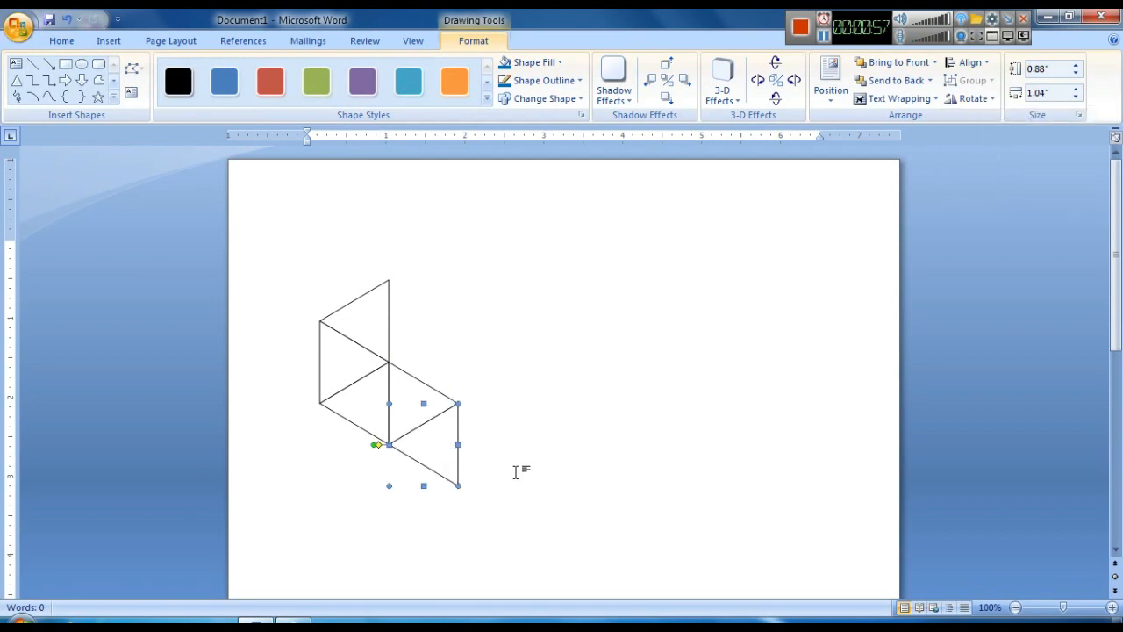
pyautogui.click(521, 476)
# - Copy and paste the fifth triangle, flip the copy horizontally and join it to the fifth triangle's vertical right edge
pyautogui.click(444, 437)
pyautogui.hotkey('ctrl', 'c')
pyautogui.hotkey('ctrl', 'v')
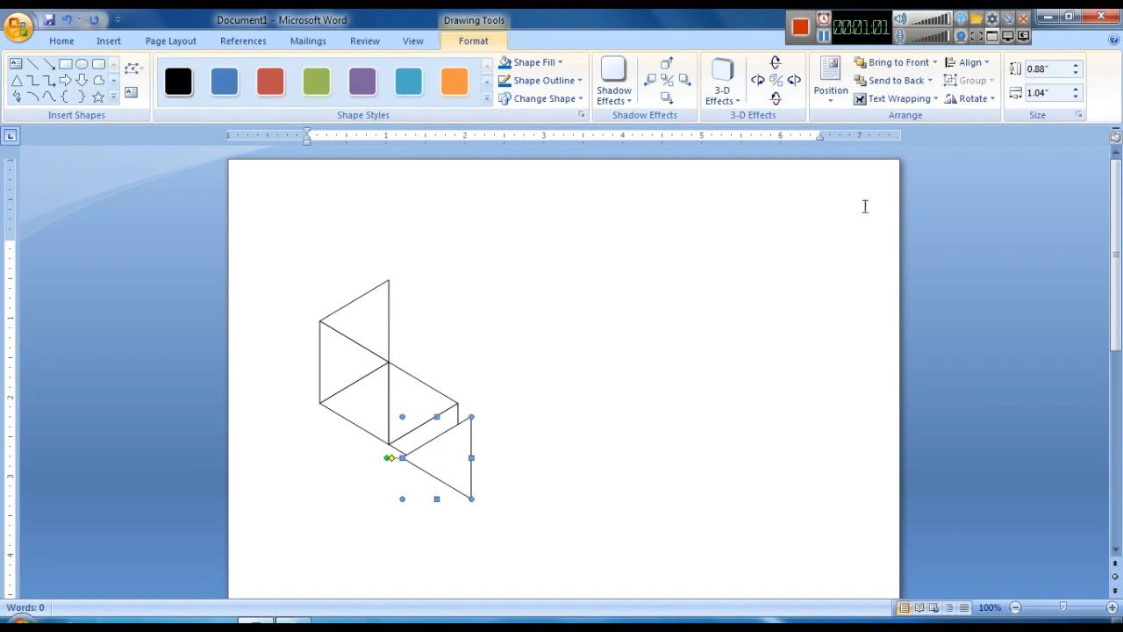
pyautogui.click(974, 99)
pyautogui.click(960, 181)
pyautogui.moveTo(471, 445); pyautogui.dragTo(527, 432)
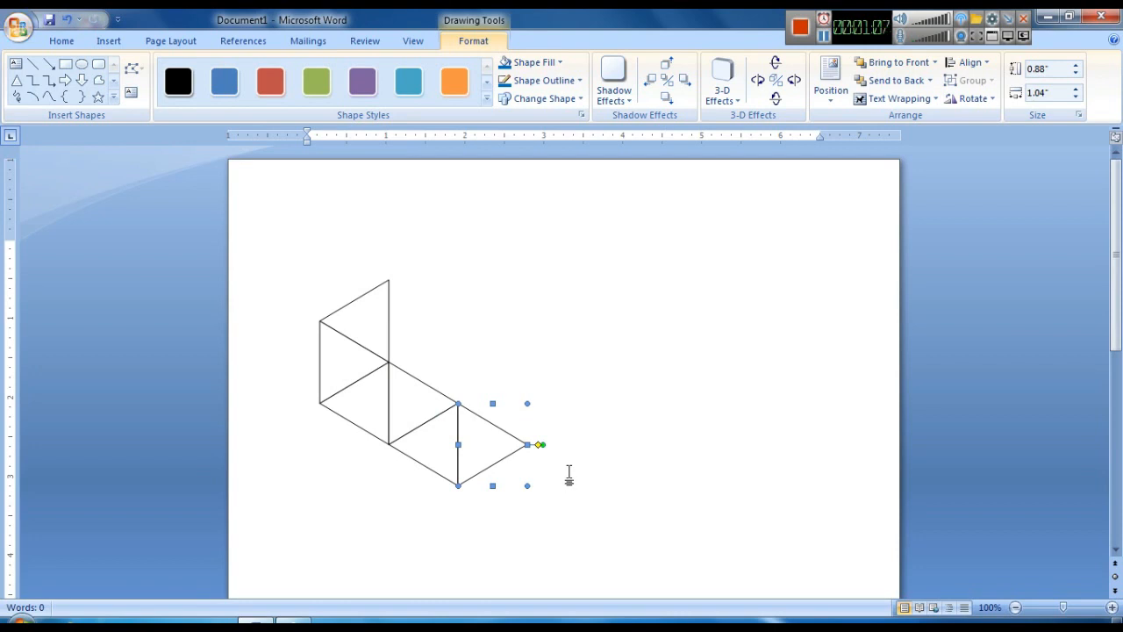
pyautogui.click(823, 37)
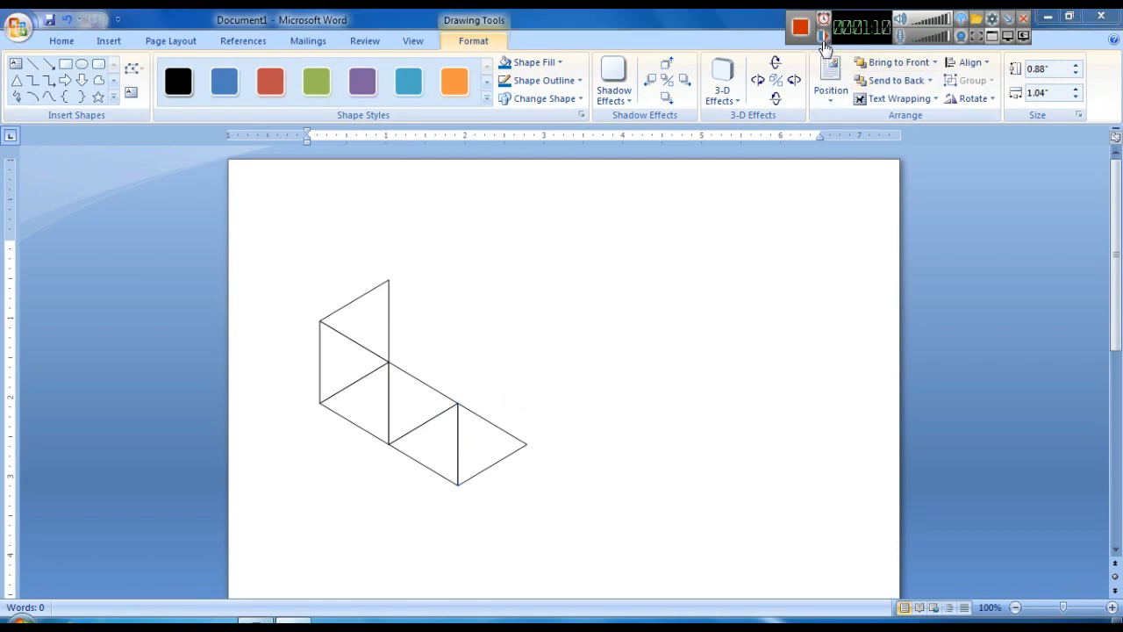
# - Duplicate the sixth triangle, flip the copy horizontally and align it exactly on the sixth triangle's upper edge
pyautogui.click(495, 450)
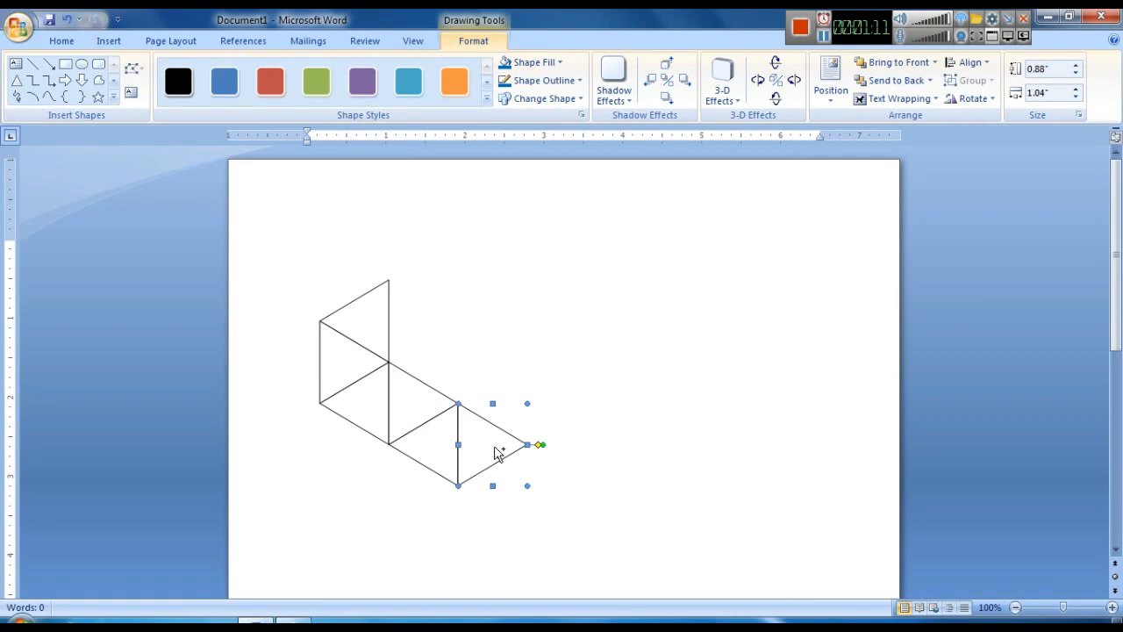
pyautogui.moveTo(496, 451); pyautogui.dragTo(510, 464)
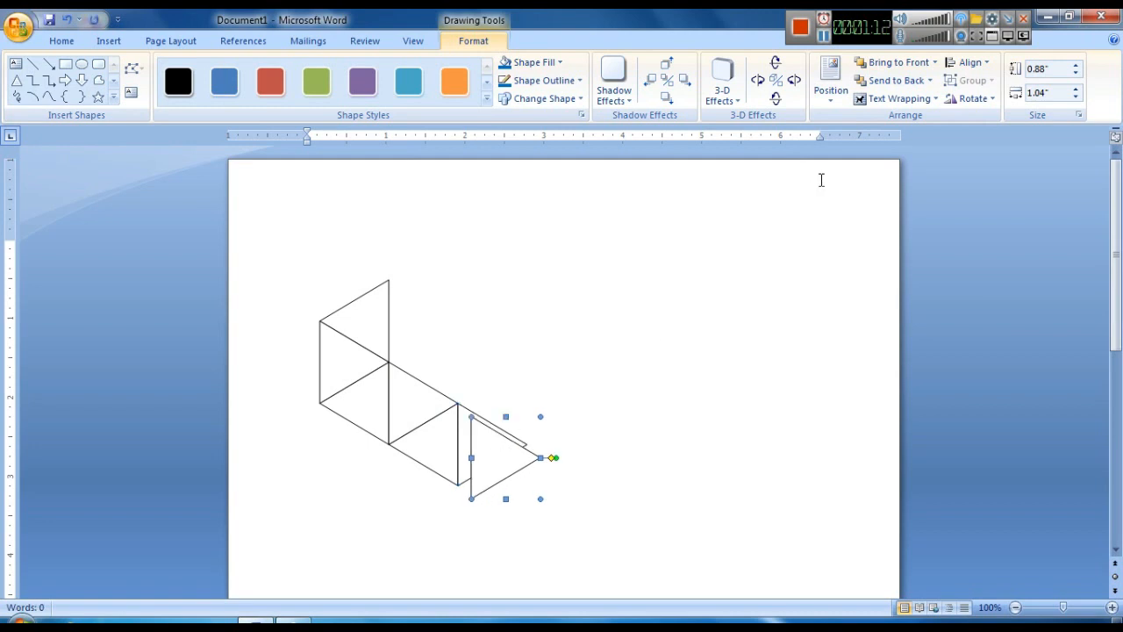
pyautogui.click(970, 100)
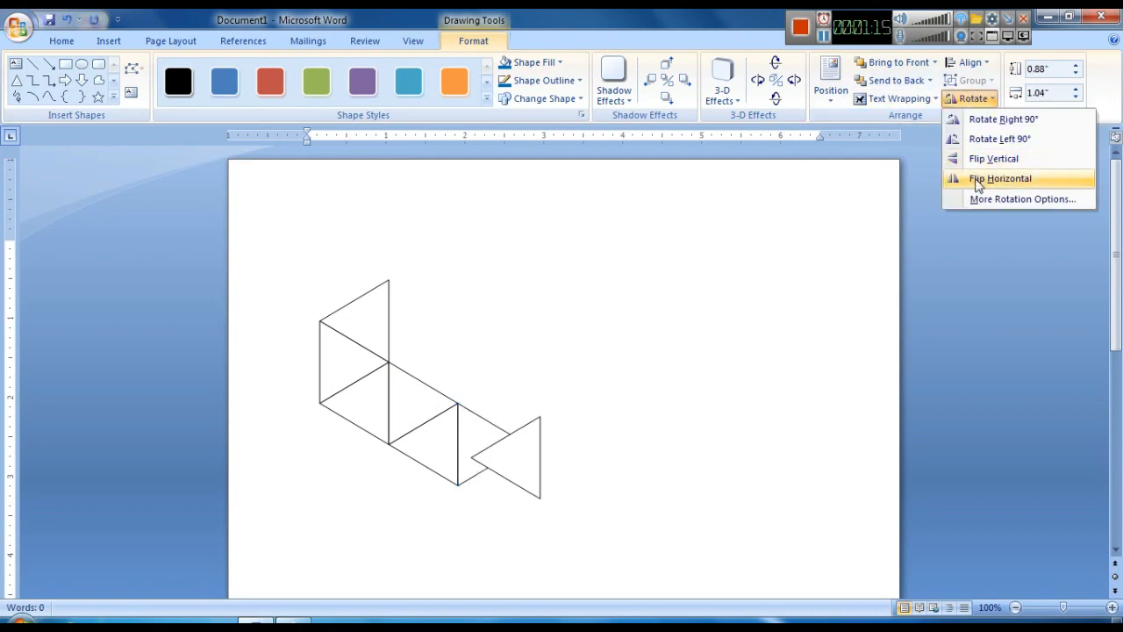
pyautogui.click(1003, 178)
pyautogui.moveTo(514, 409); pyautogui.dragTo(510, 407)
pyautogui.hotkey('ctrl', 'z')
pyautogui.click(626, 421)
pyautogui.moveTo(511, 412); pyautogui.dragTo(516, 416)
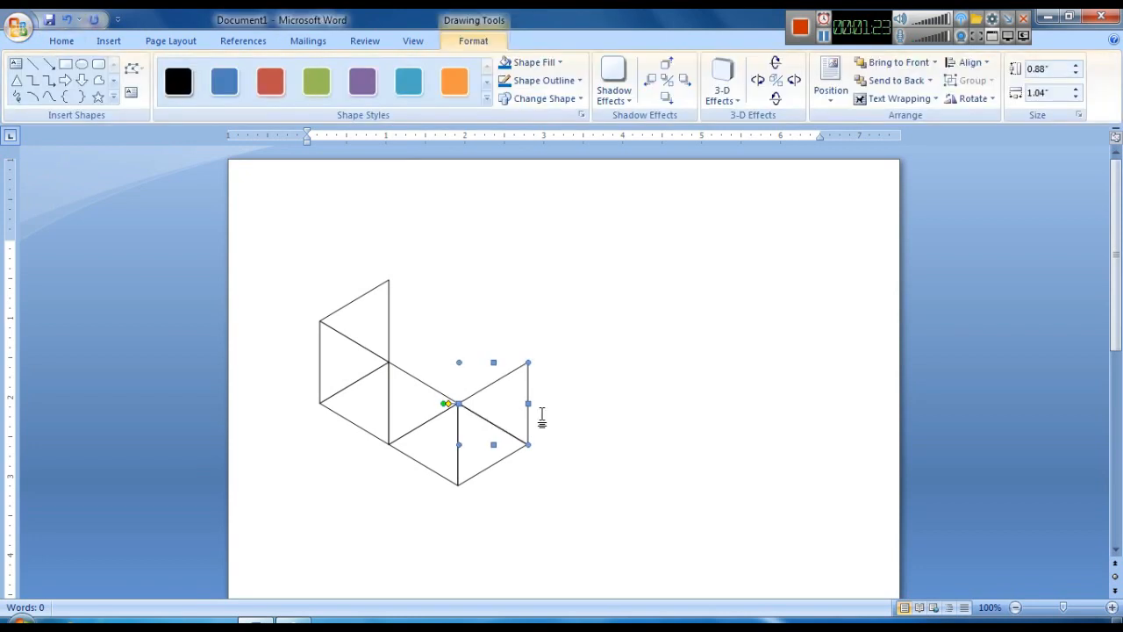
pyautogui.click(602, 414)
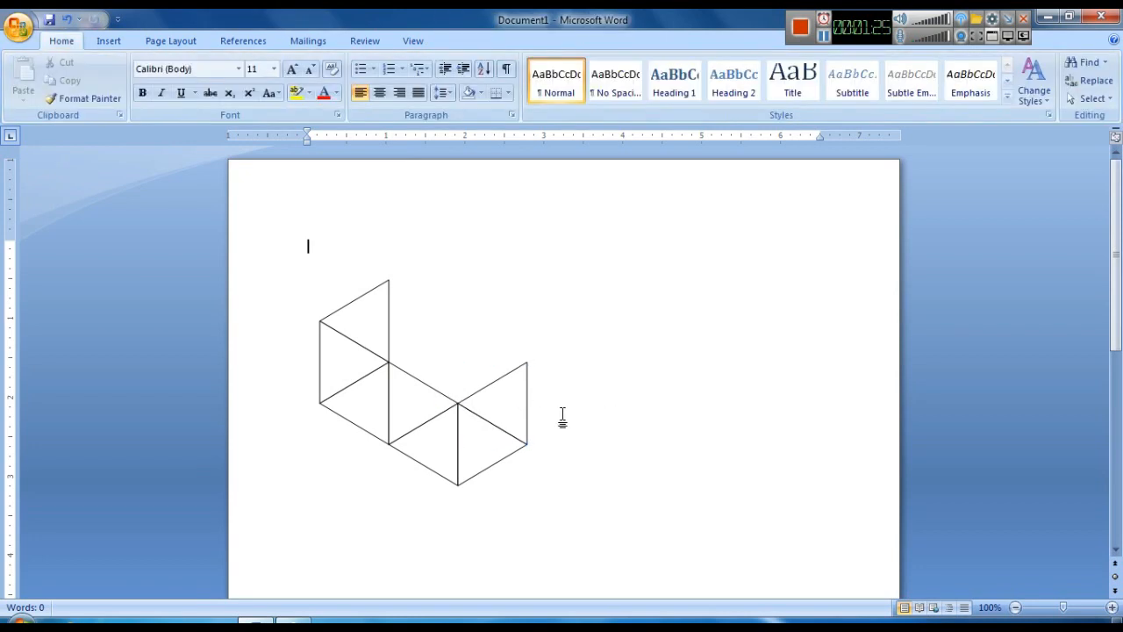
# - Duplicate the seventh triangle, flip the copy horizontally and join it to the seventh triangle's vertical right edge
pyautogui.click(514, 405)
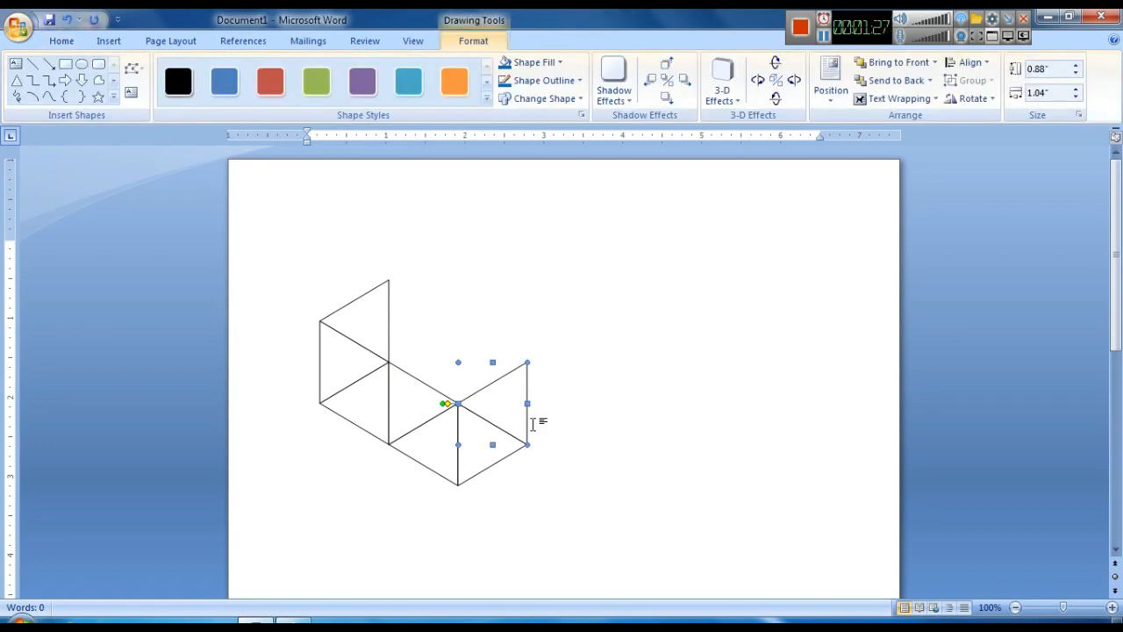
pyautogui.moveTo(533, 424); pyautogui.dragTo(533, 427)
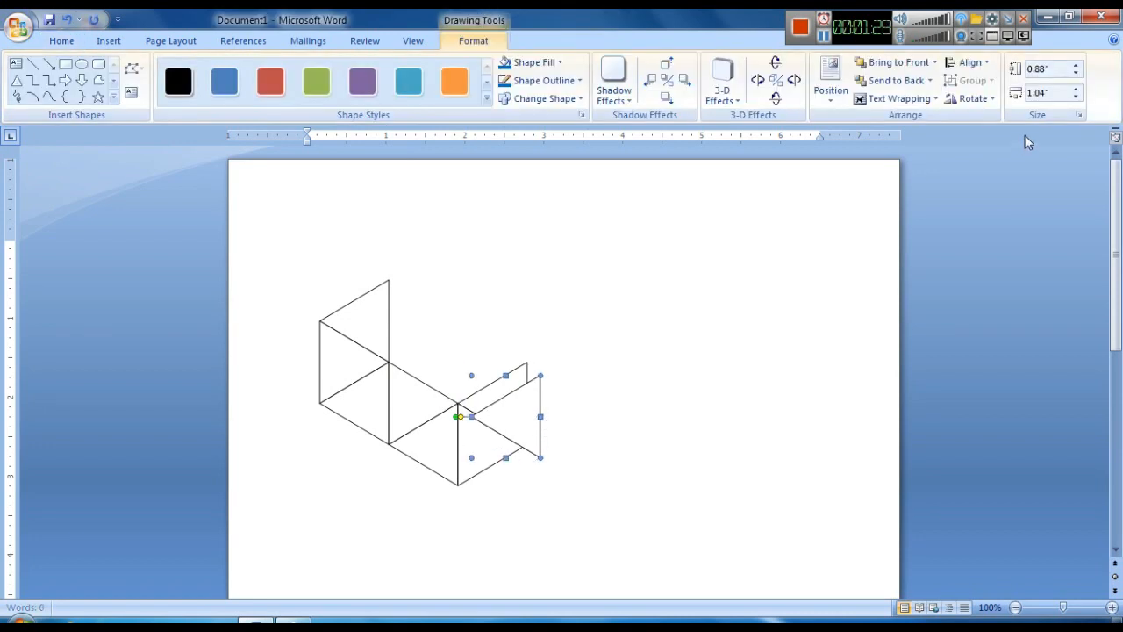
pyautogui.click(972, 98)
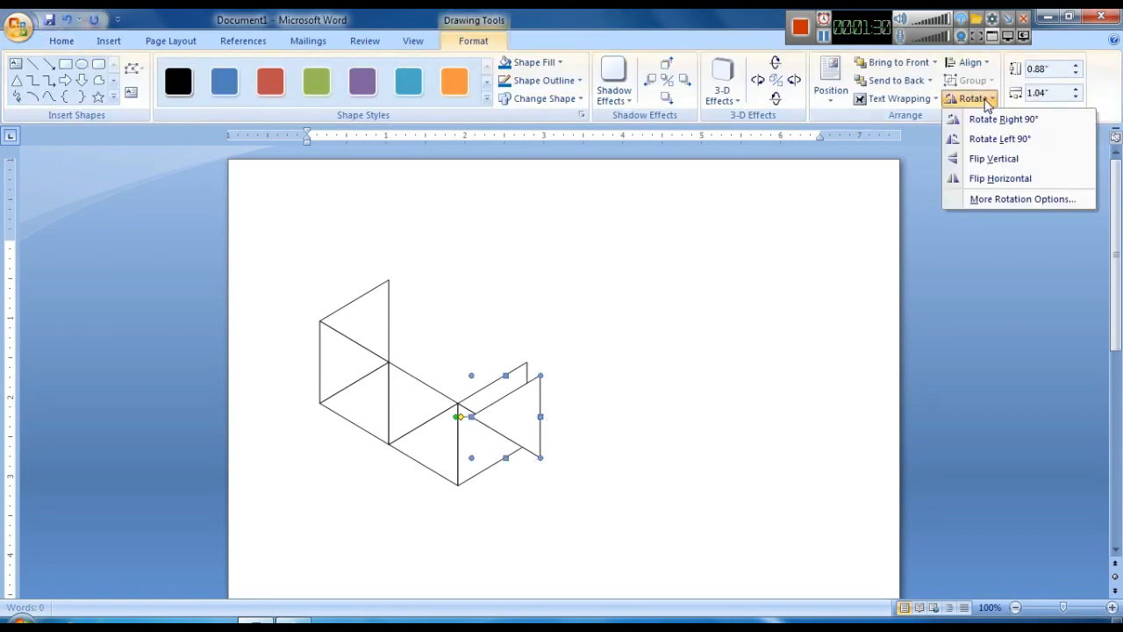
pyautogui.click(1000, 180)
pyautogui.moveTo(515, 407); pyautogui.dragTo(571, 393)
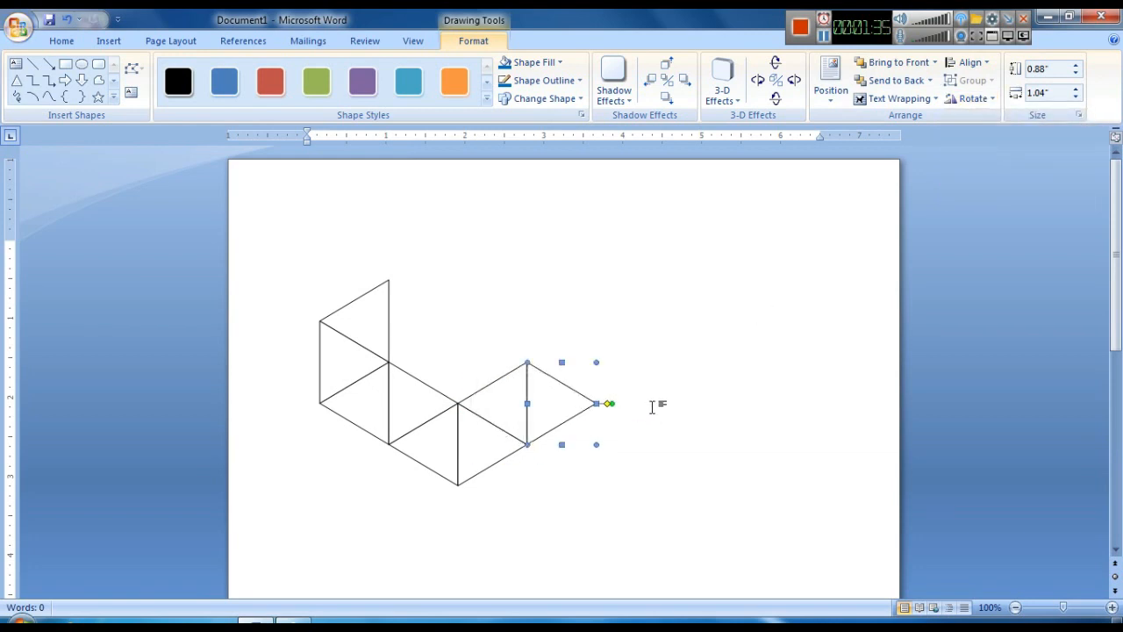
# - Duplicate the eighth triangle, flip the copy horizontally and align it precisely on the eighth triangle's upper edge
pyautogui.hotkey('ctrl', 'd')
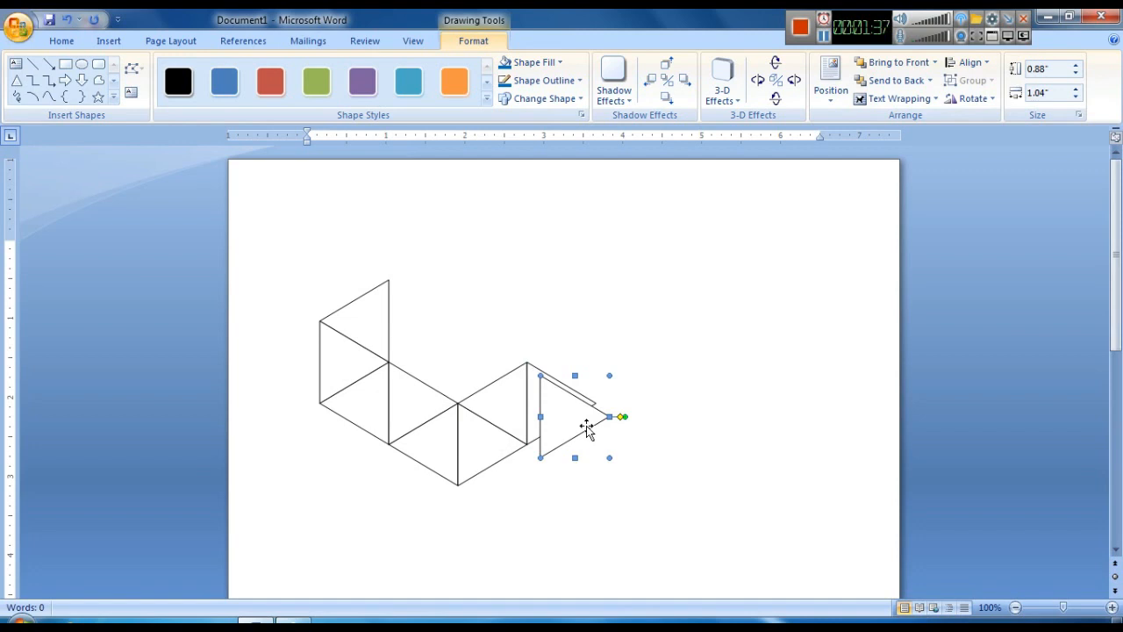
pyautogui.click(970, 99)
pyautogui.click(1004, 179)
pyautogui.moveTo(568, 384); pyautogui.dragTo(550, 330)
pyautogui.hotkey('ctrl', 'Right')
pyautogui.hotkey('ctrl', 'Right')
pyautogui.hotkey('ctrl', 'Right')
pyautogui.hotkey('ctrl', 'Right')
pyautogui.hotkey('ctrl', 'Right')
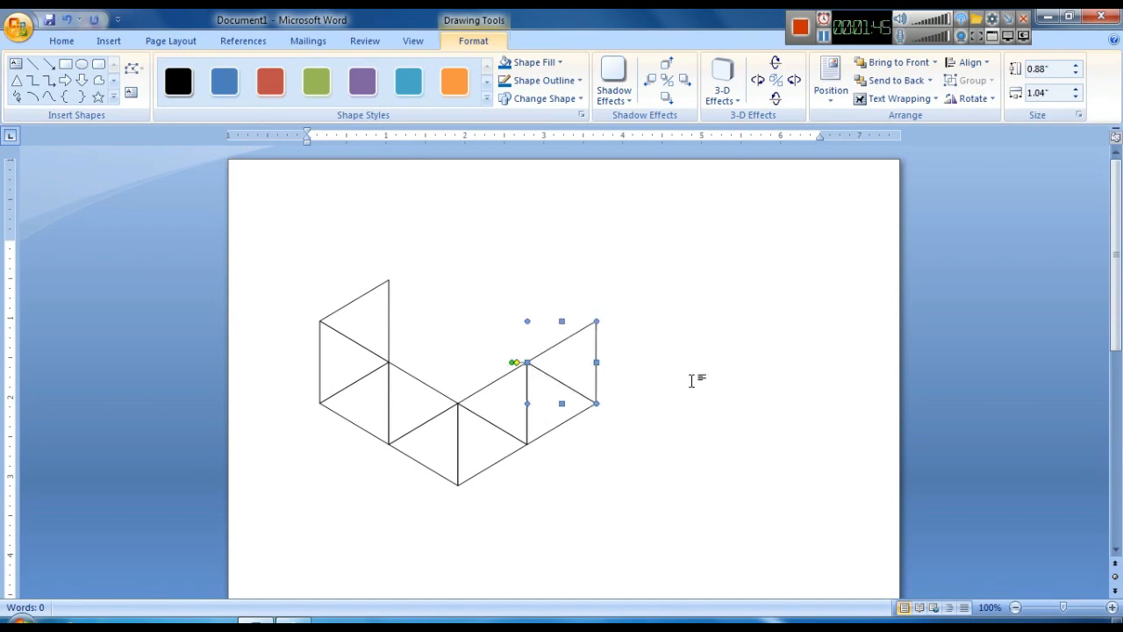
pyautogui.click(630, 377)
# - Copy and paste the ninth triangle, flip the copy horizontally and place it on the ninth triangle's upper edge
pyautogui.click(586, 357)
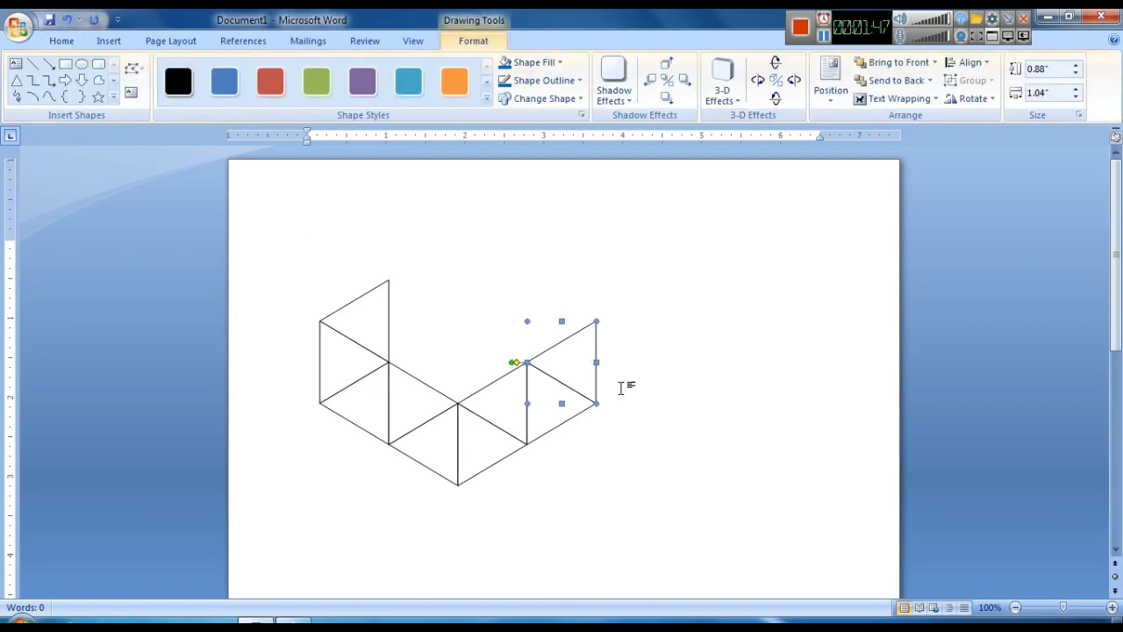
pyautogui.hotkey('ctrl', 'c')
pyautogui.hotkey('ctrl', 'v')
pyautogui.click(994, 100)
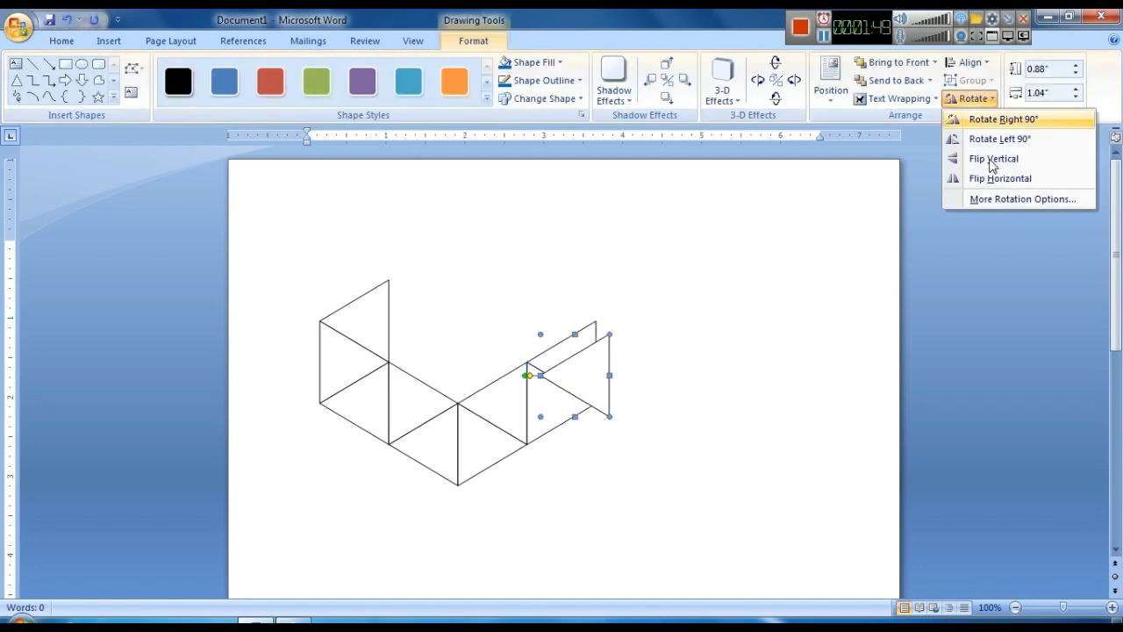
pyautogui.click(983, 178)
pyautogui.moveTo(576, 376); pyautogui.dragTo(562, 321)
pyautogui.click(693, 360)
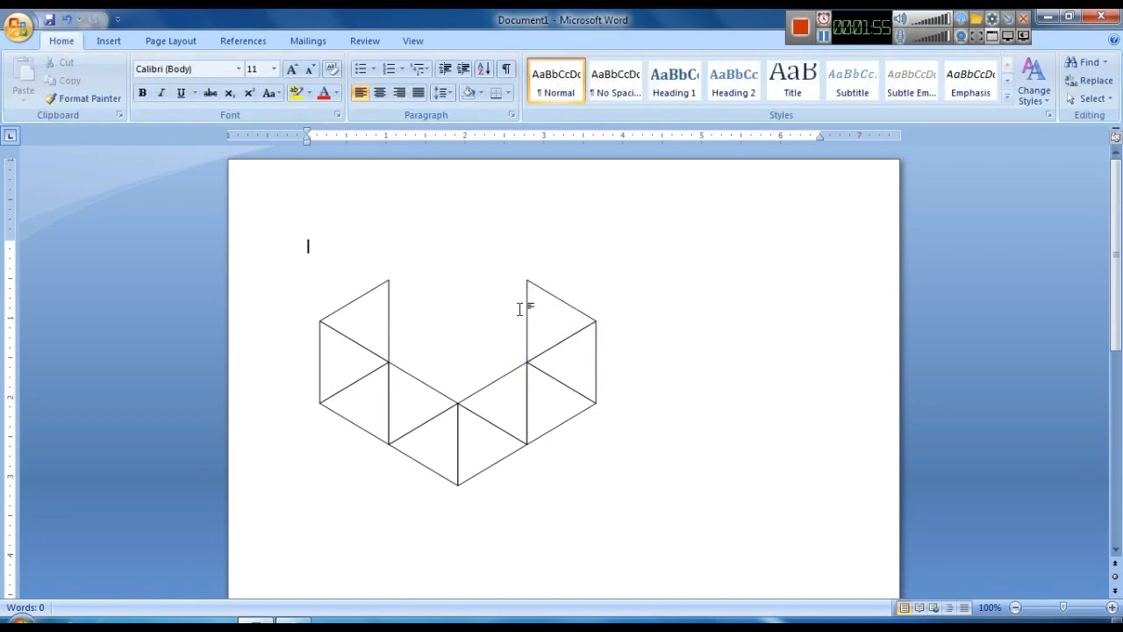
# - Duplicate the tenth triangle, flip the copy horizontally and stack it on the tenth triangle's upper edge
pyautogui.click(549, 317)
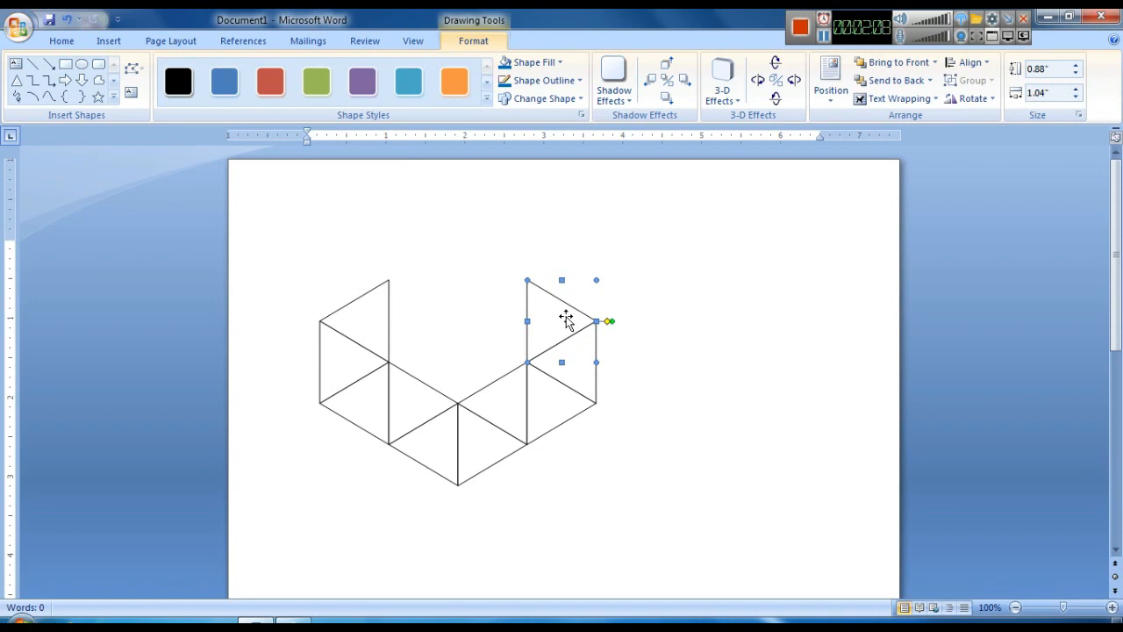
pyautogui.hotkey('ctrl', 'd')
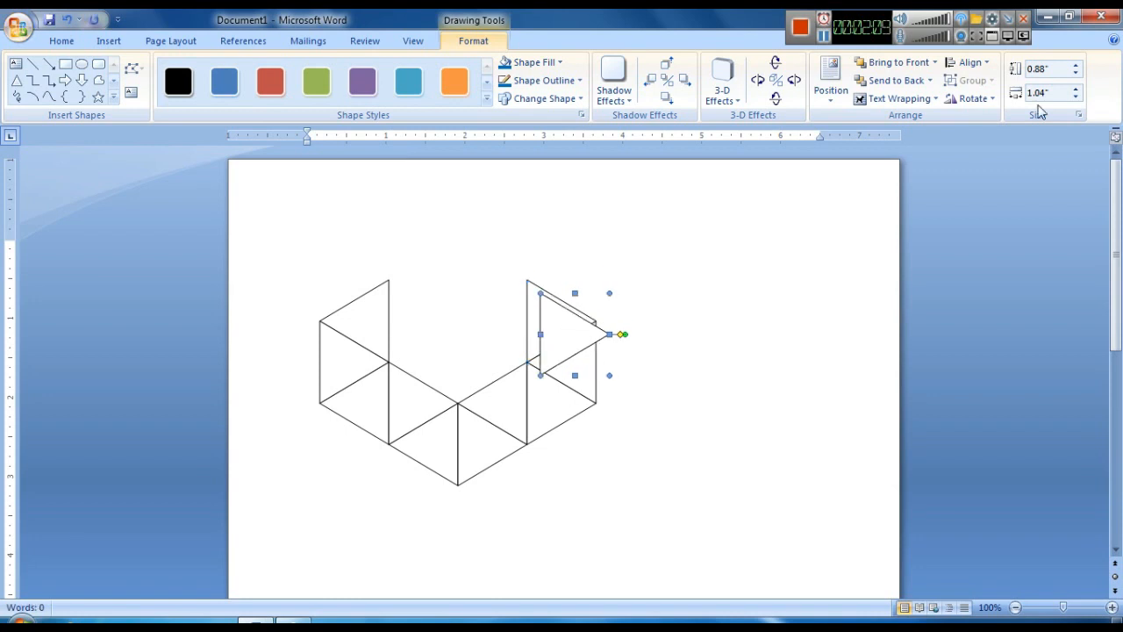
pyautogui.click(970, 98)
pyautogui.click(799, 280)
pyautogui.moveTo(567, 321); pyautogui.dragTo(562, 277)
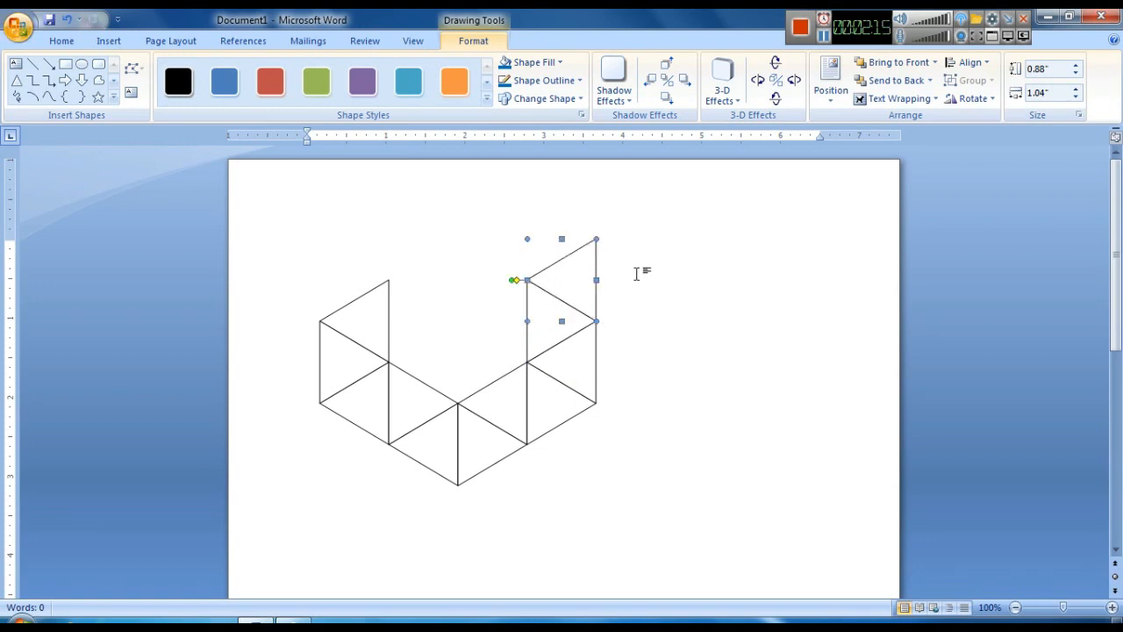
# - Duplicate the eleventh triangle, flip the copy horizontally and stack it on the eleventh triangle's upper edge
pyautogui.hotkey('ctrl', 'd')
pyautogui.click(967, 99)
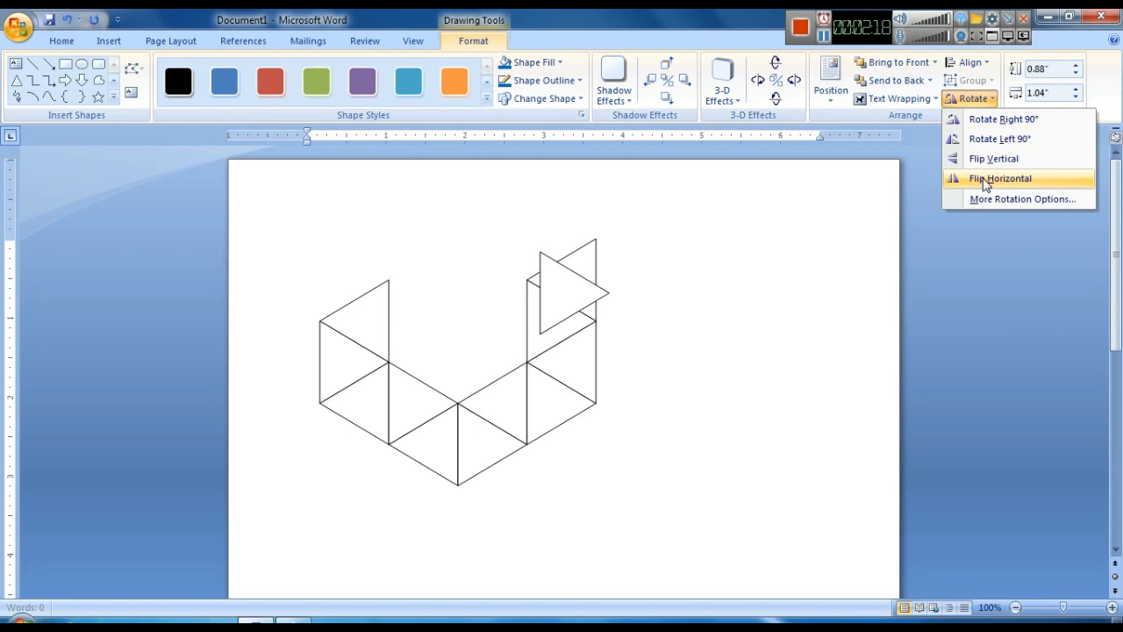
pyautogui.click(976, 178)
pyautogui.moveTo(551, 274); pyautogui.dragTo(539, 221)
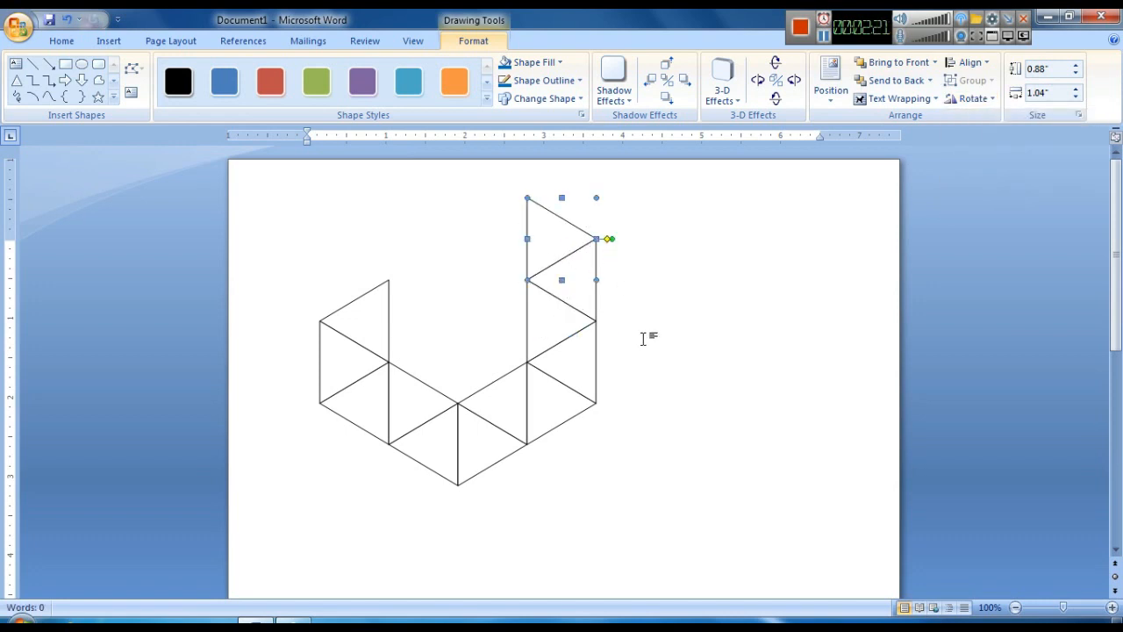
# - Duplicate the topmost triangle, flip the copy horizontally and join it to the original's vertical left edge
pyautogui.hotkey('ctrl', 'd')
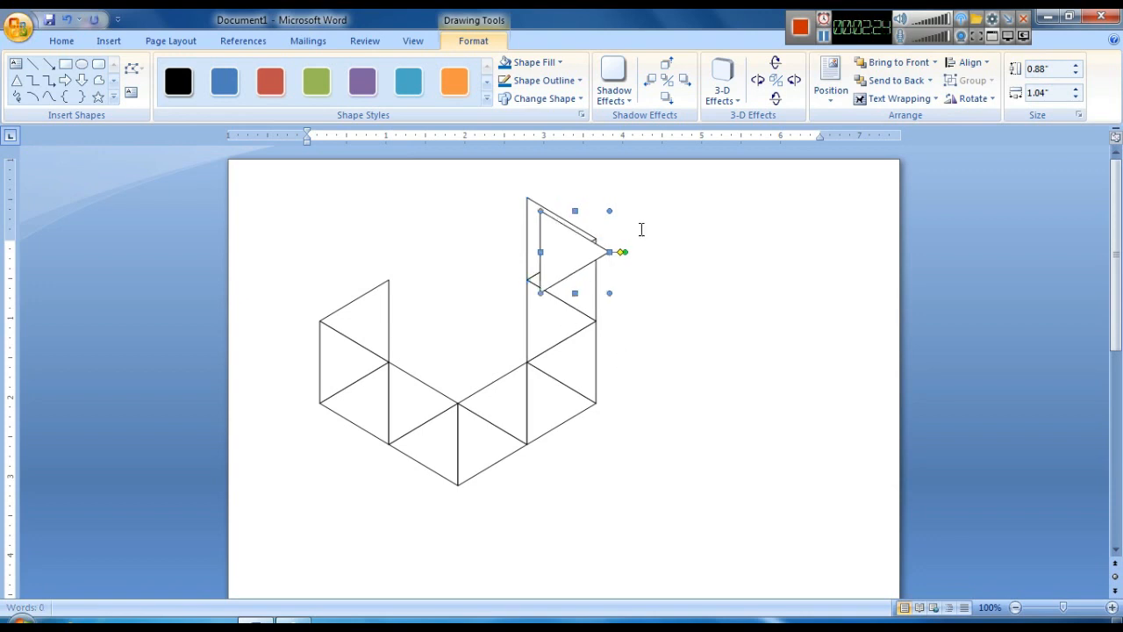
pyautogui.click(967, 98)
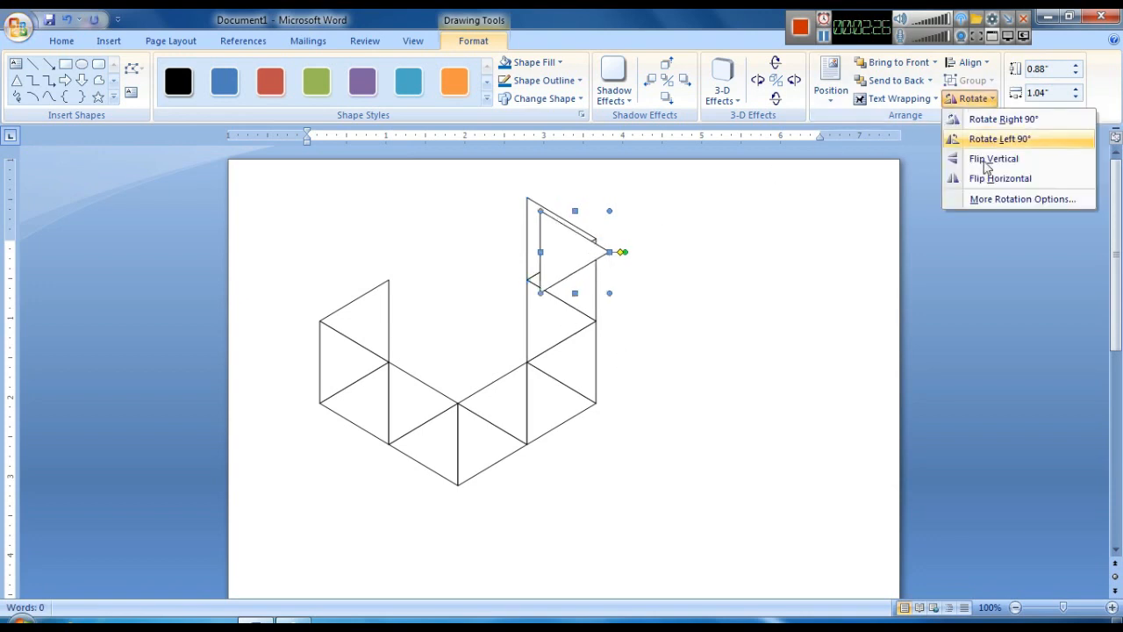
pyautogui.click(970, 178)
pyautogui.moveTo(577, 252); pyautogui.dragTo(500, 244)
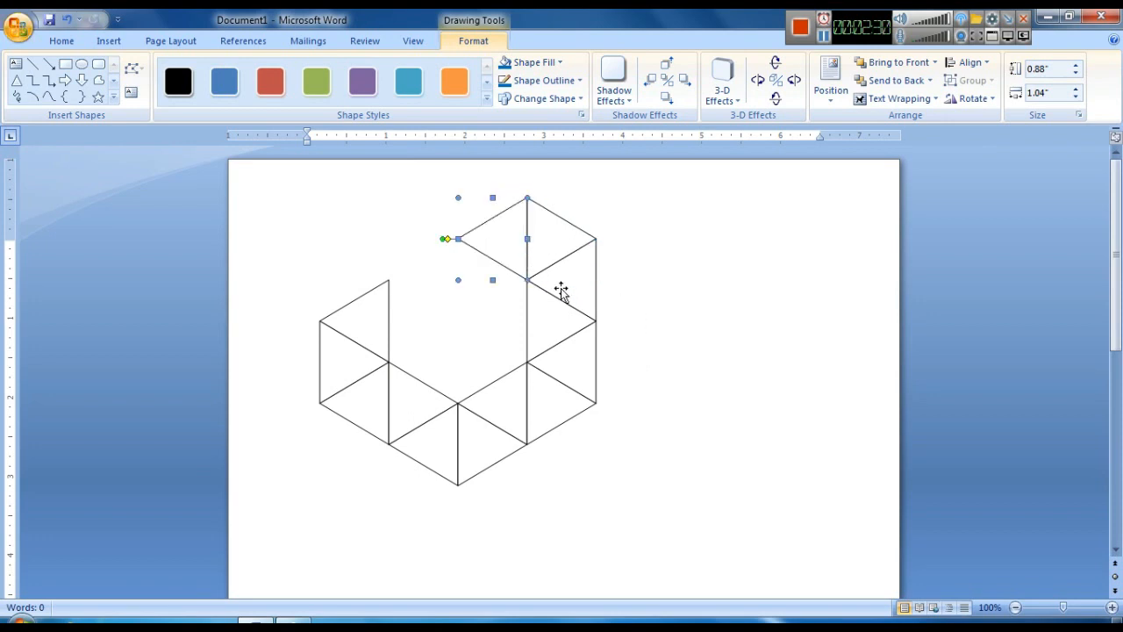
pyautogui.click(725, 339)
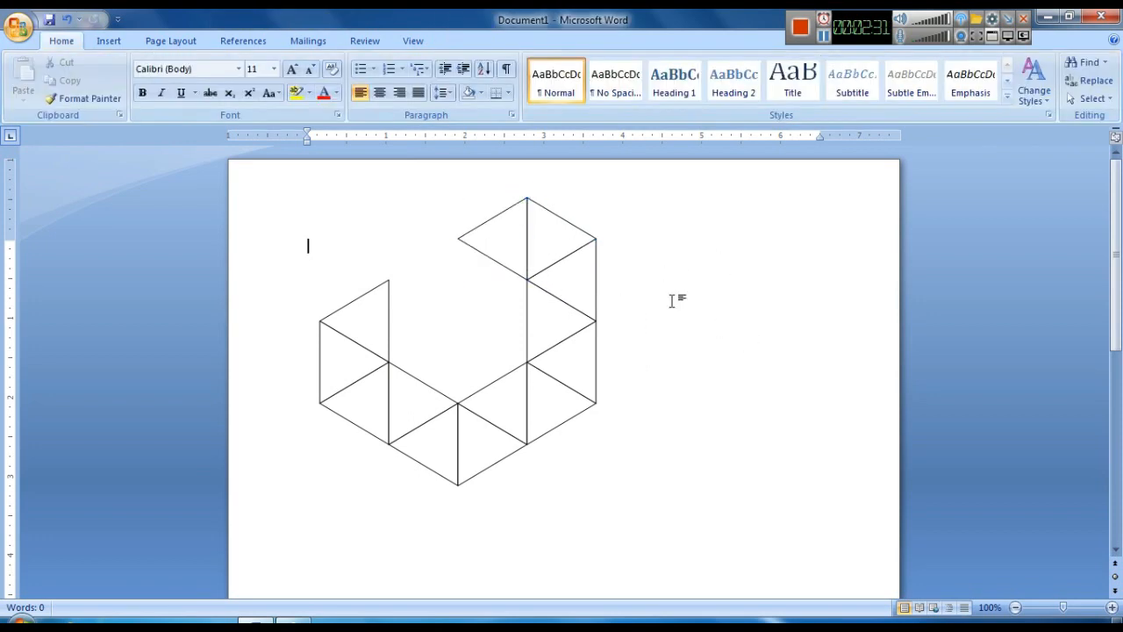
# - Select all the triangles together and nudge the whole pattern down the page to leave room above it
pyautogui.click(1088, 98)
pyautogui.click(283, 187)
pyautogui.click(1088, 99)
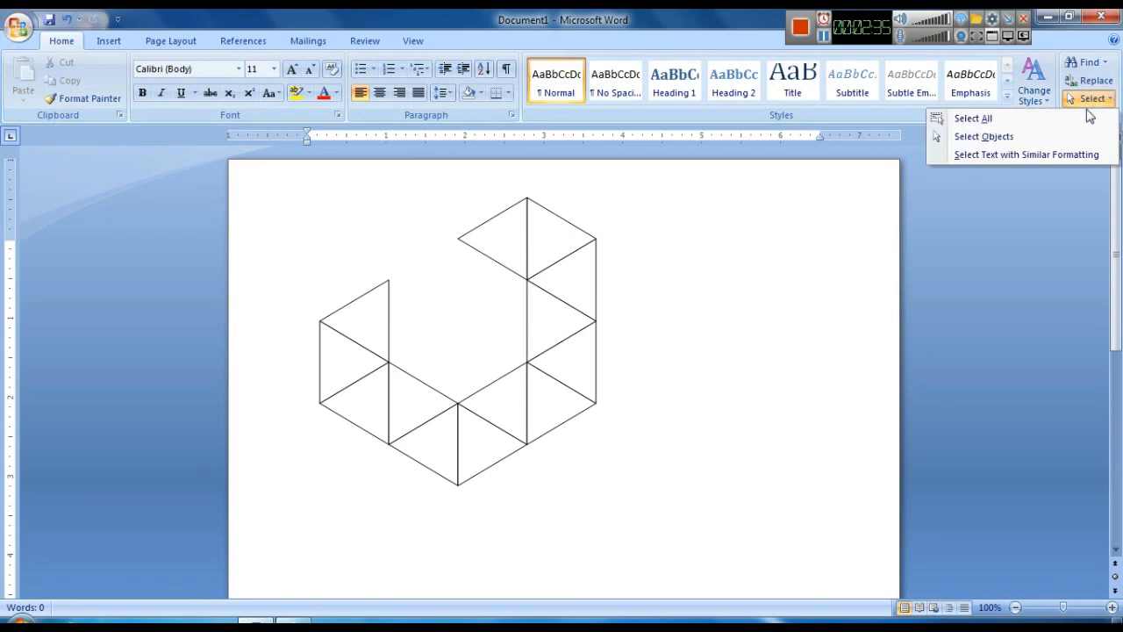
pyautogui.click(1058, 143)
pyautogui.moveTo(269, 186)
pyautogui.mouseDown()
pyautogui.moveTo(687, 537)
pyautogui.moveTo(676, 522)
pyautogui.mouseUp()
pyautogui.press('Down')
pyautogui.press('Down')
pyautogui.press('Down')
pyautogui.press('Down')
pyautogui.press('Down')
pyautogui.press('Down')
pyautogui.press('Down')
pyautogui.press('Down')
pyautogui.click(672, 424)
# - Duplicate the top left-pointing triangle, flip the copy horizontally and join it to the original's upper edge
pyautogui.click(495, 292)
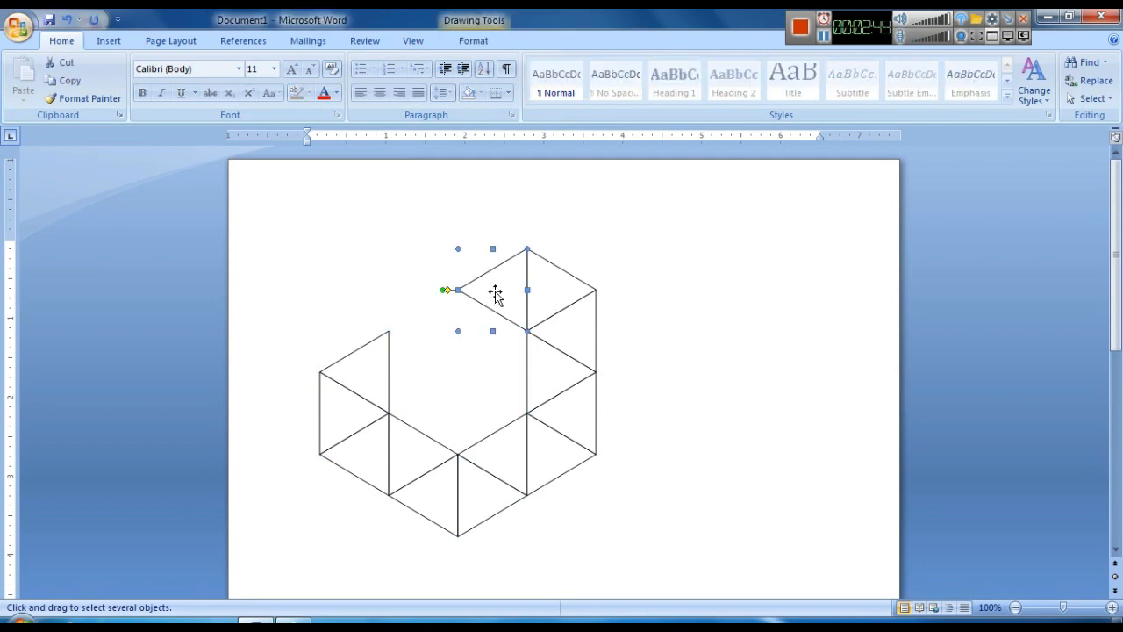
pyautogui.moveTo(502, 300); pyautogui.dragTo(541, 309)
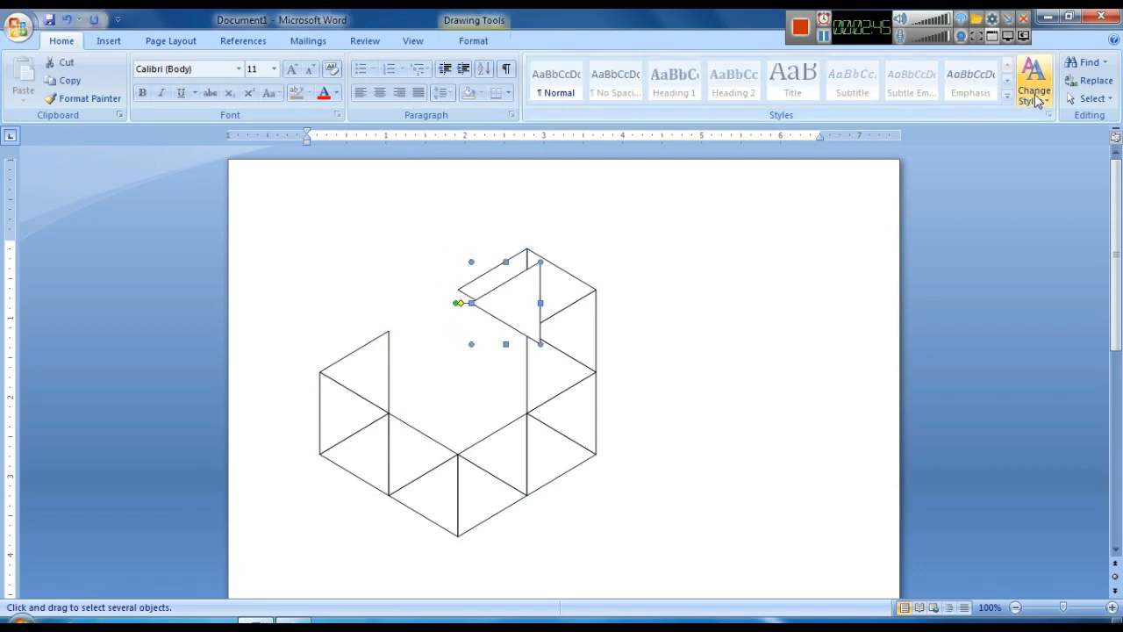
pyautogui.click(475, 41)
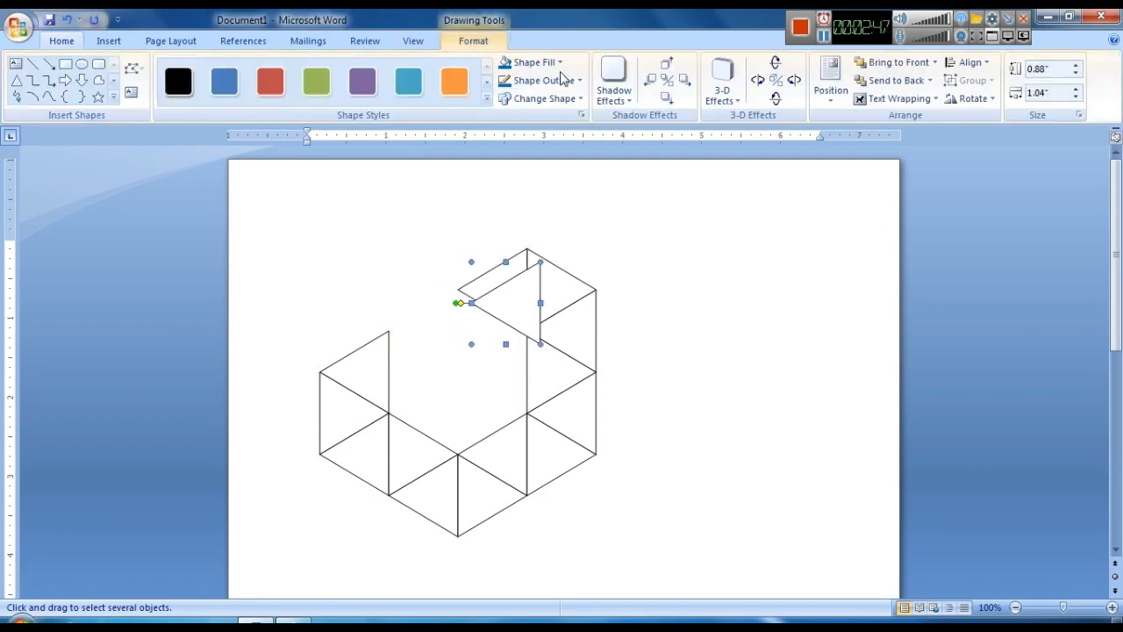
pyautogui.click(971, 99)
pyautogui.click(983, 179)
pyautogui.moveTo(499, 298); pyautogui.dragTo(482, 244)
pyautogui.click(702, 351)
pyautogui.click(498, 250)
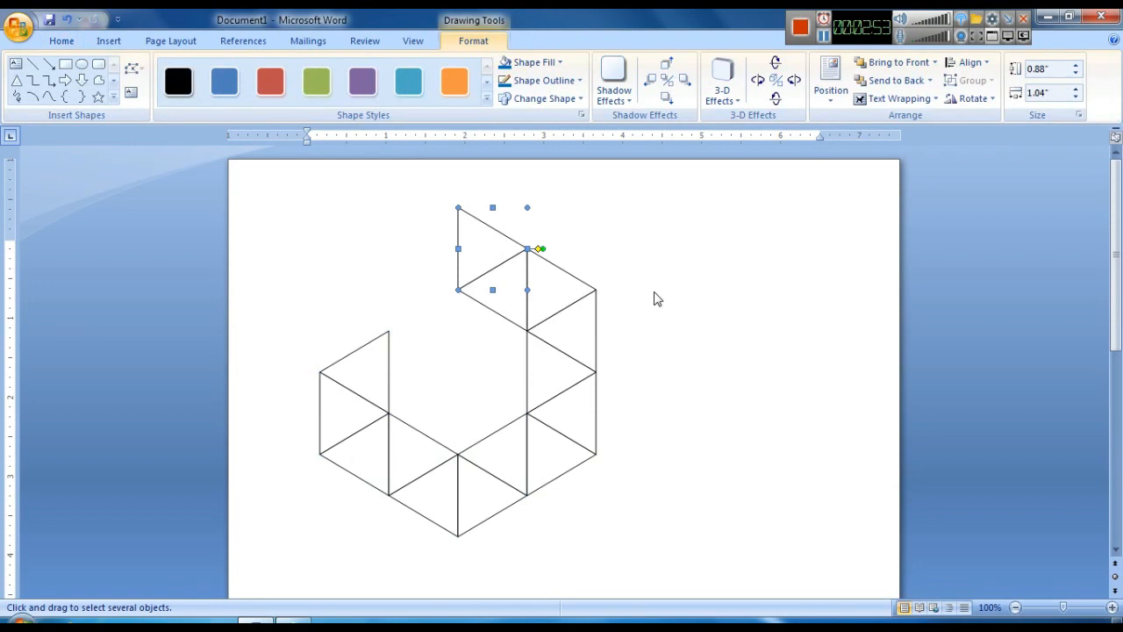
pyautogui.click(699, 461)
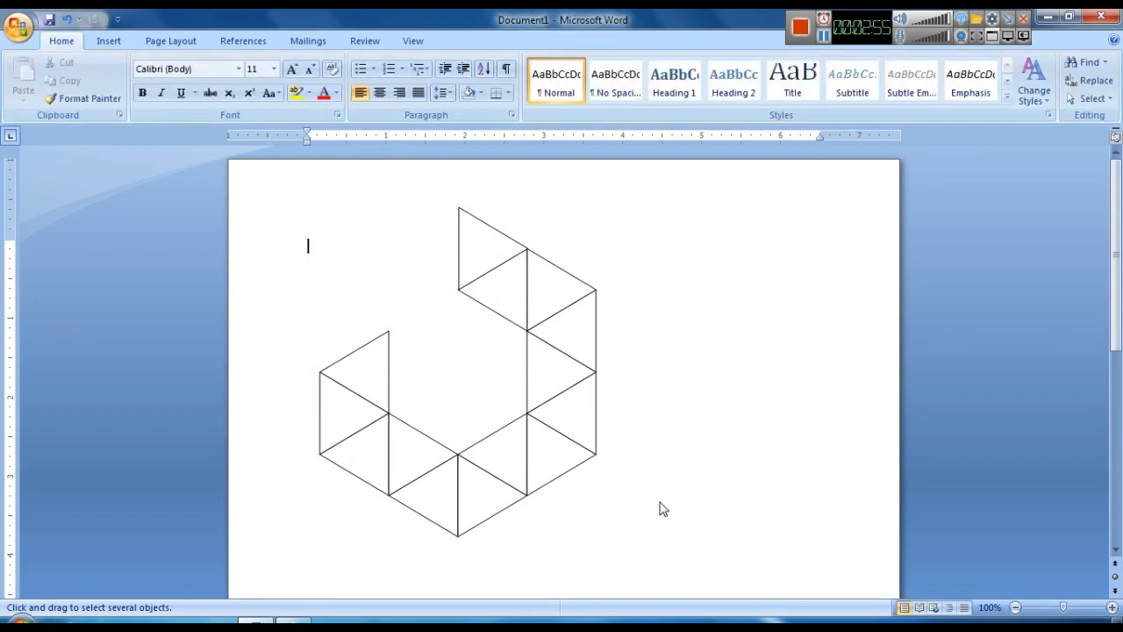
# - Give the open-ended triangle at the pattern's upper left a standard green fill and a matching green outline
pyautogui.scroll(-1, 663, 509)
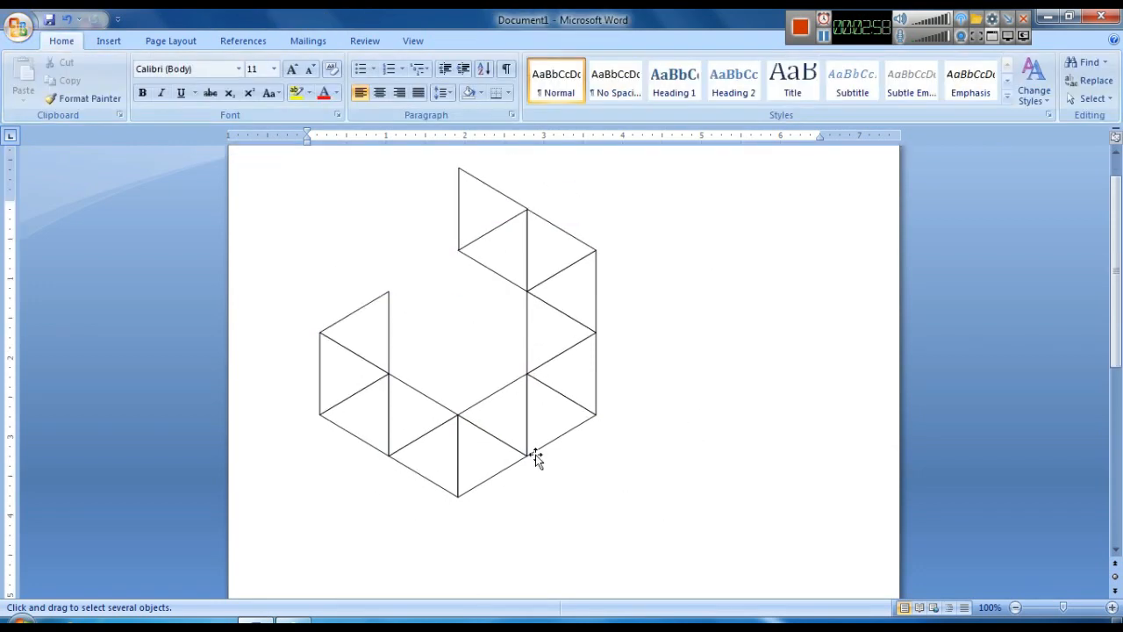
pyautogui.scroll(1, 641, 463)
pyautogui.click(361, 383)
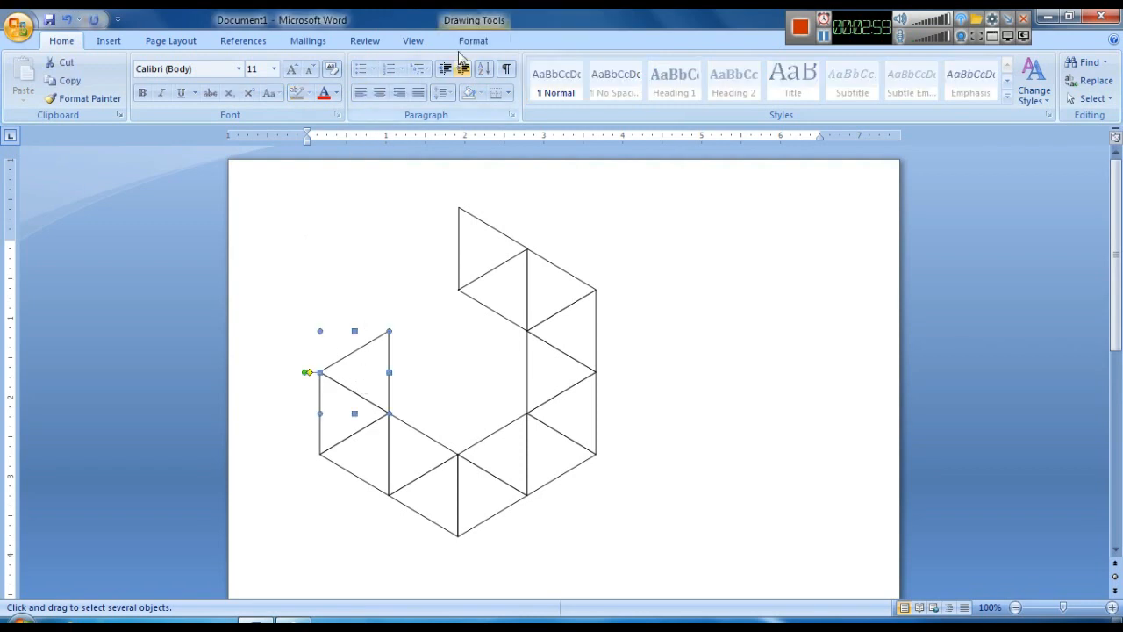
pyautogui.click(469, 39)
pyautogui.click(534, 62)
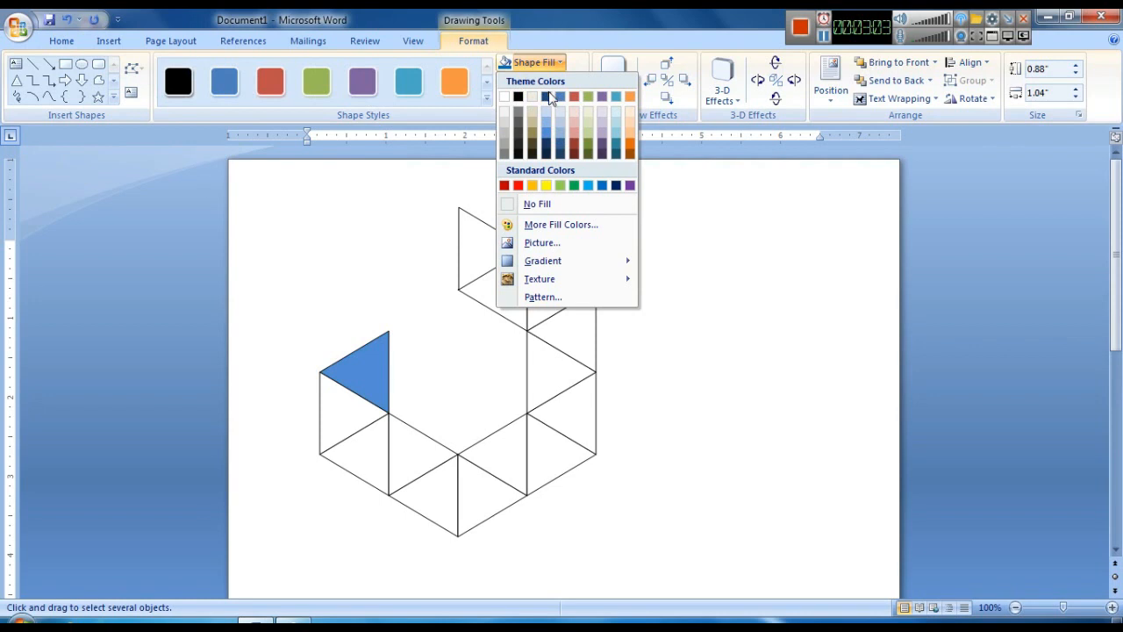
pyautogui.click(574, 186)
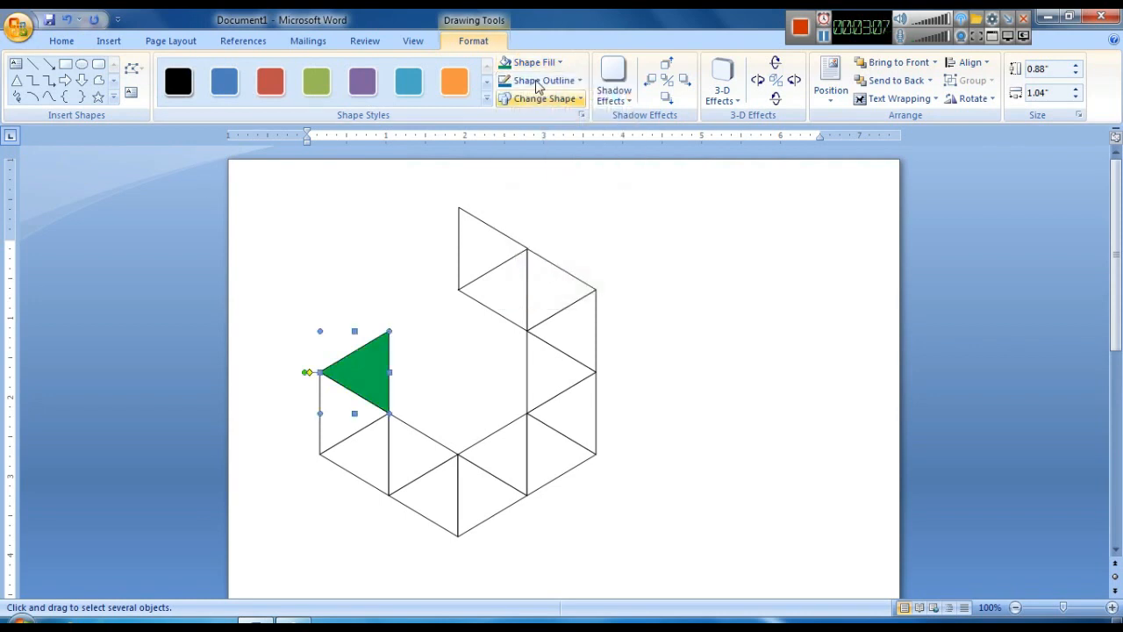
pyautogui.click(544, 80)
pyautogui.click(575, 205)
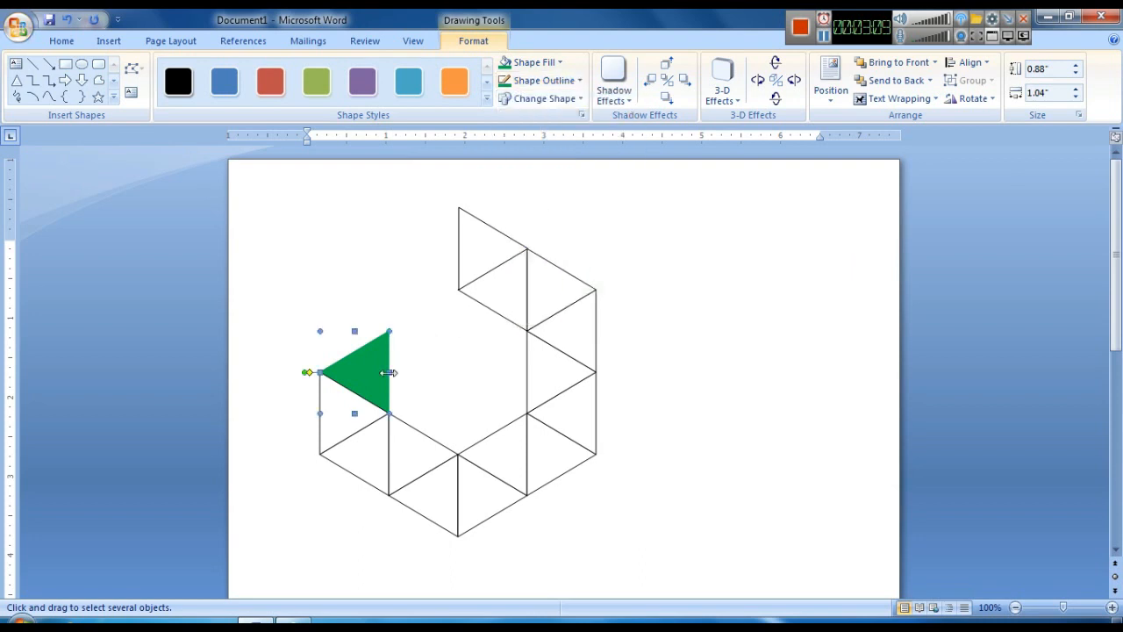
# - Give the triangle below the green one a dark olive green fill and a matching outline
pyautogui.click(347, 413)
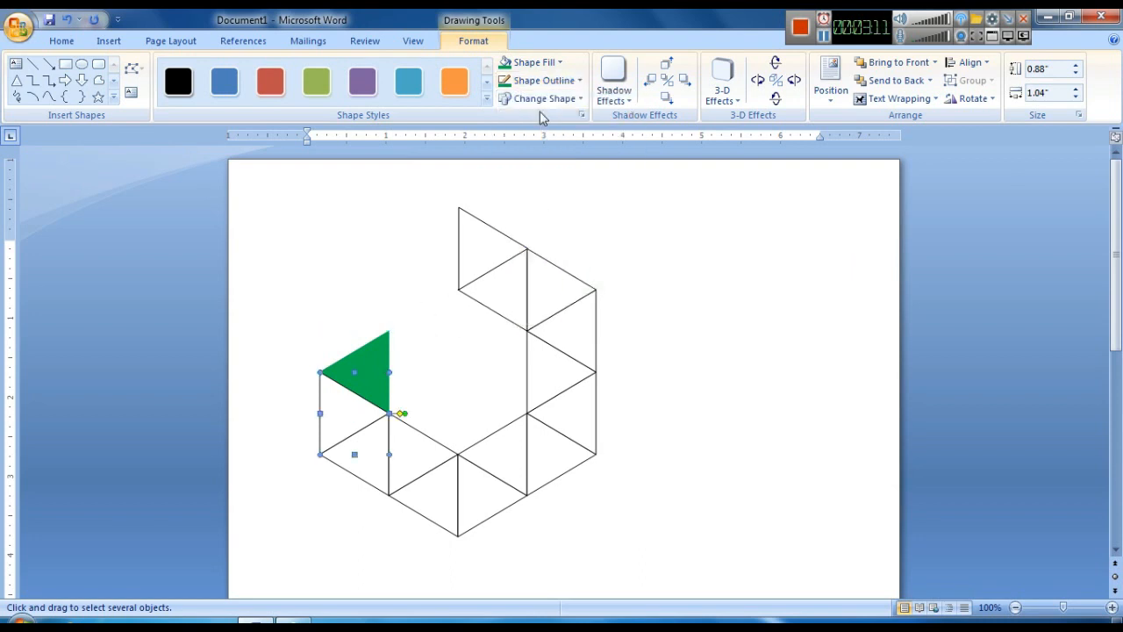
pyautogui.click(540, 63)
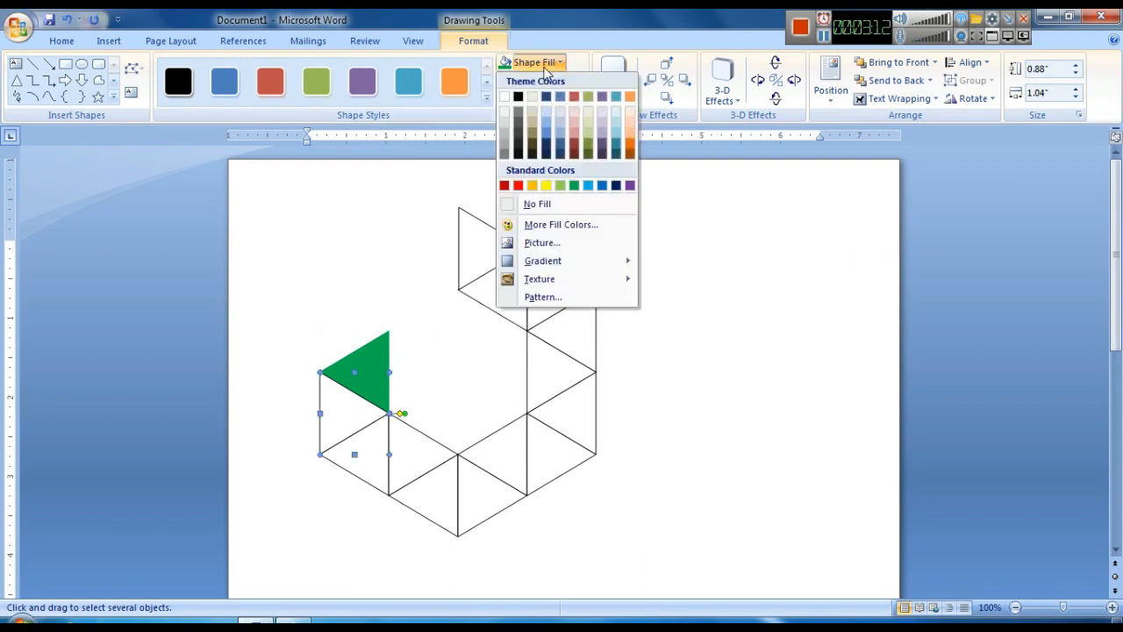
pyautogui.click(589, 142)
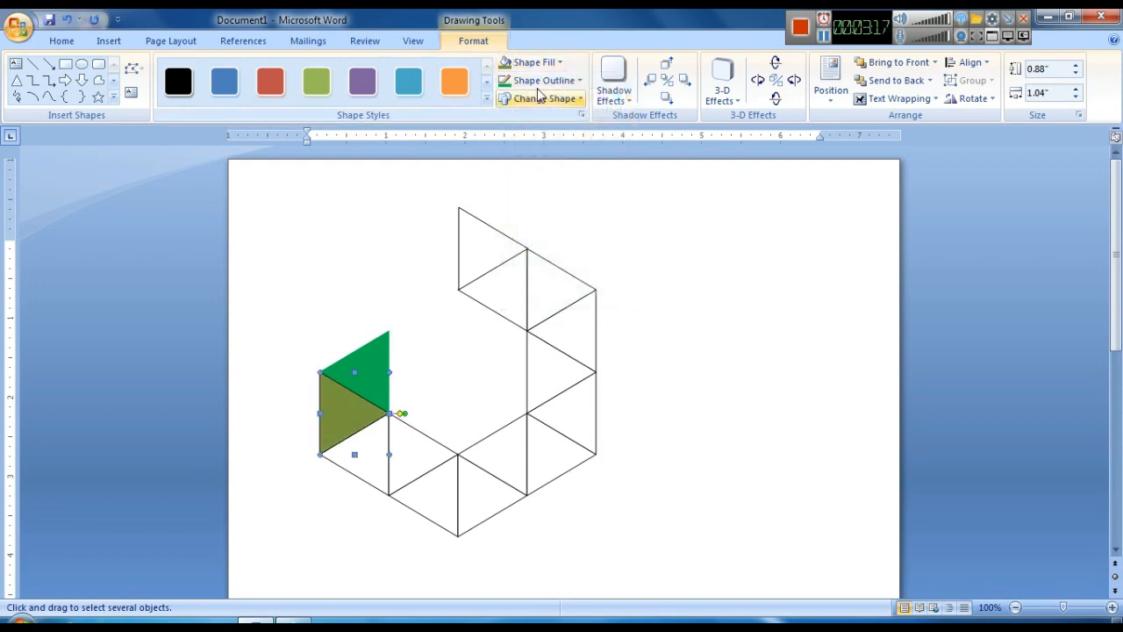
pyautogui.click(574, 80)
pyautogui.click(588, 160)
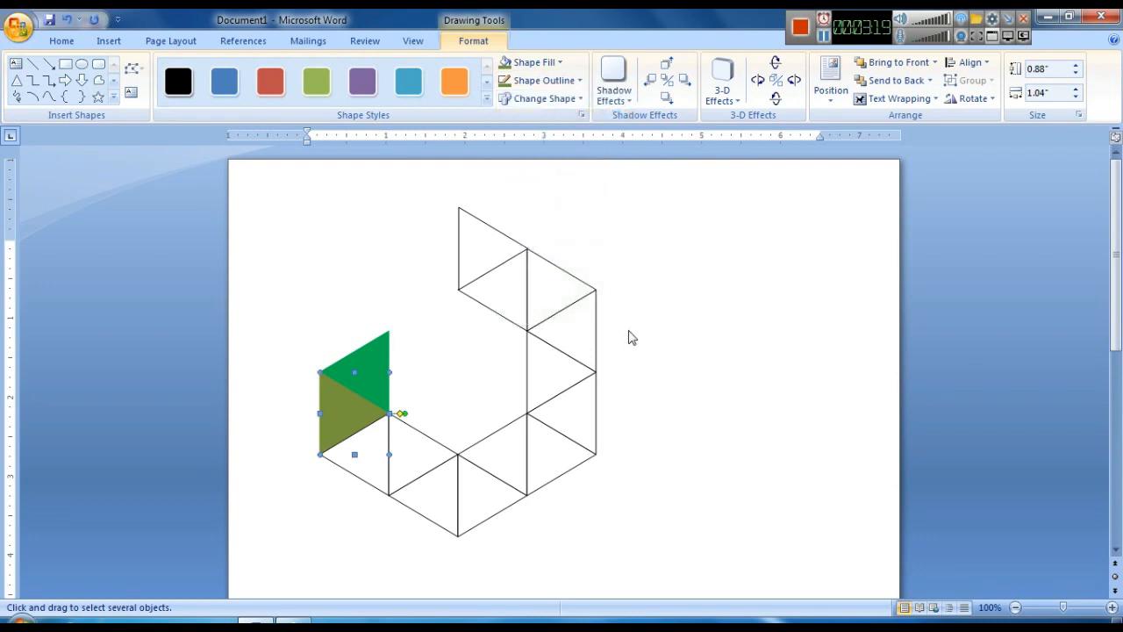
# - Give the triangle below the olive one a standard light green fill and a matching outline
pyautogui.click(387, 463)
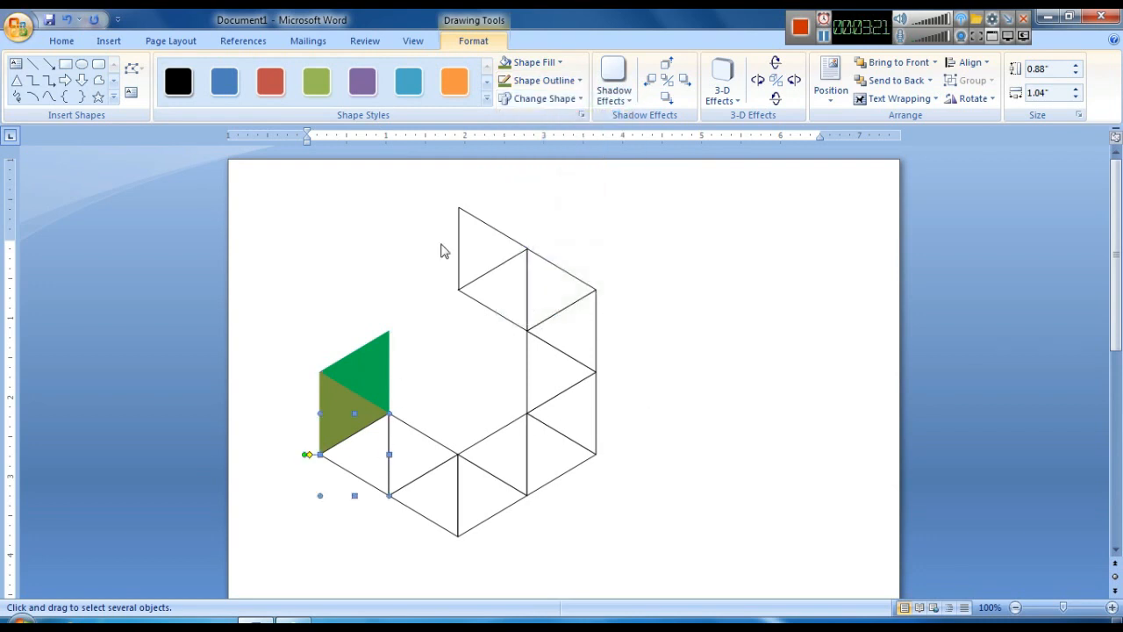
pyautogui.click(553, 64)
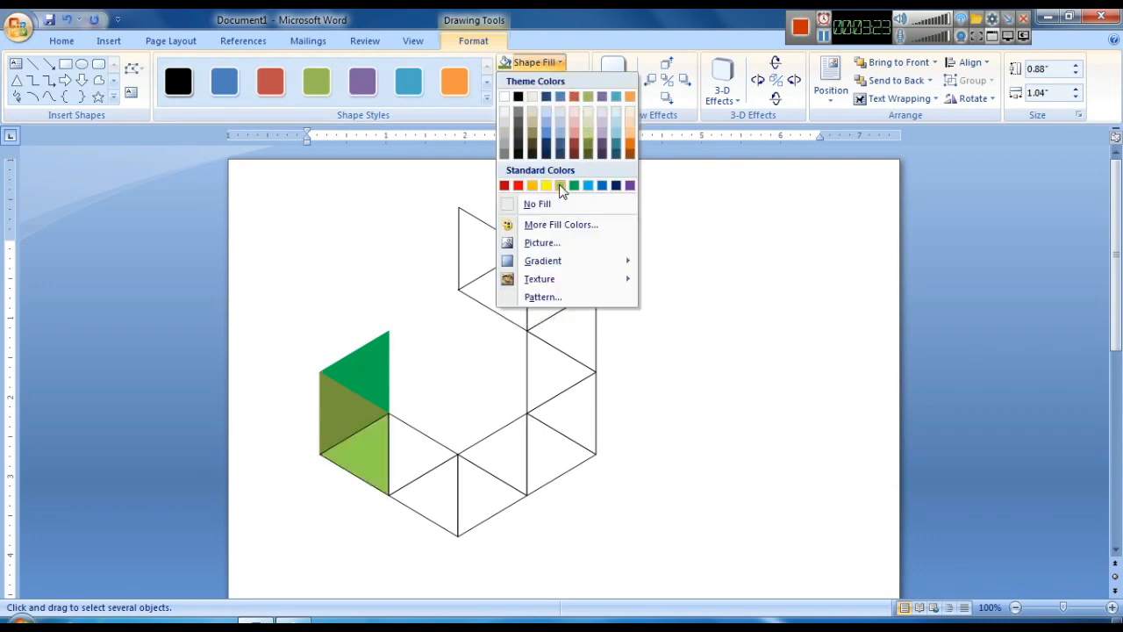
pyautogui.click(560, 186)
pyautogui.click(542, 80)
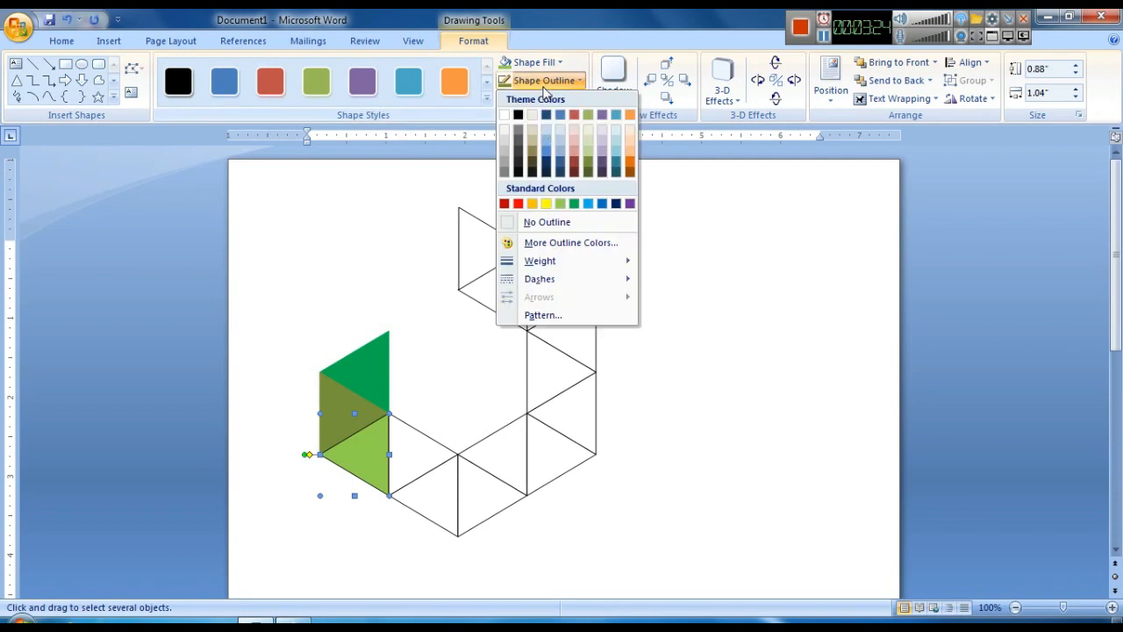
pyautogui.click(560, 205)
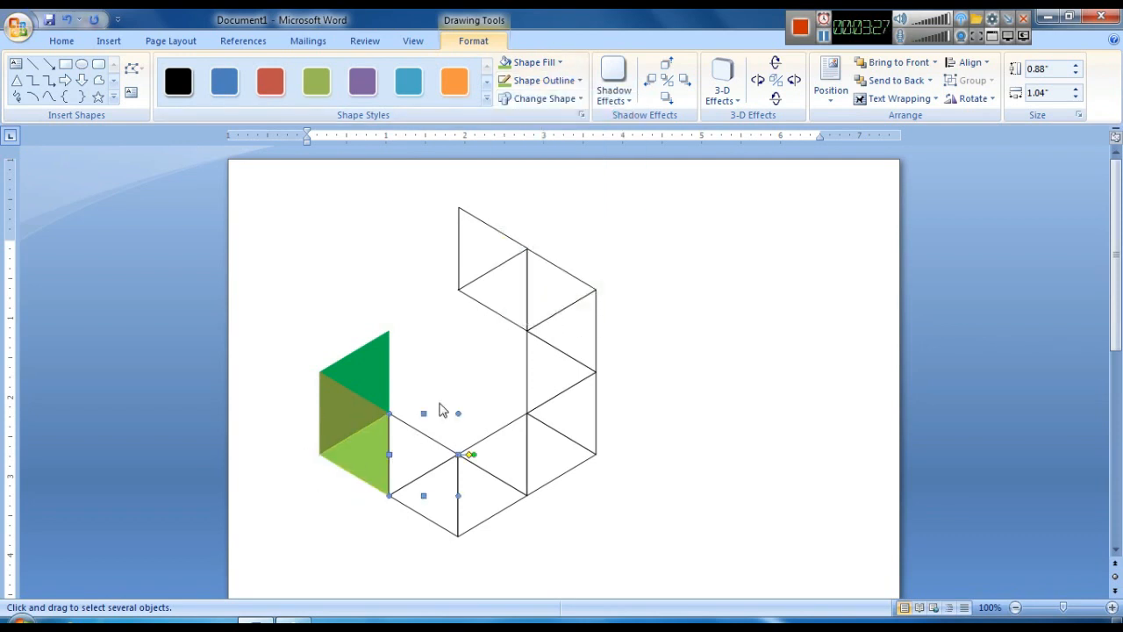
# - Give the right-pointing triangle beside the light green one a standard blue fill and a matching outline
pyautogui.click(537, 62)
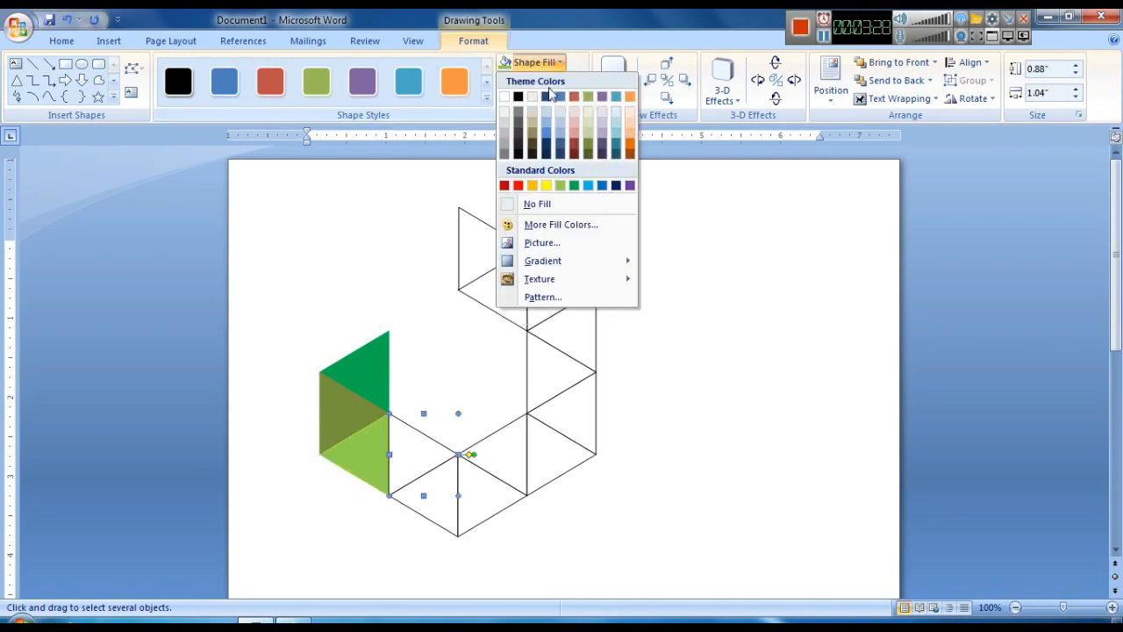
pyautogui.click(602, 186)
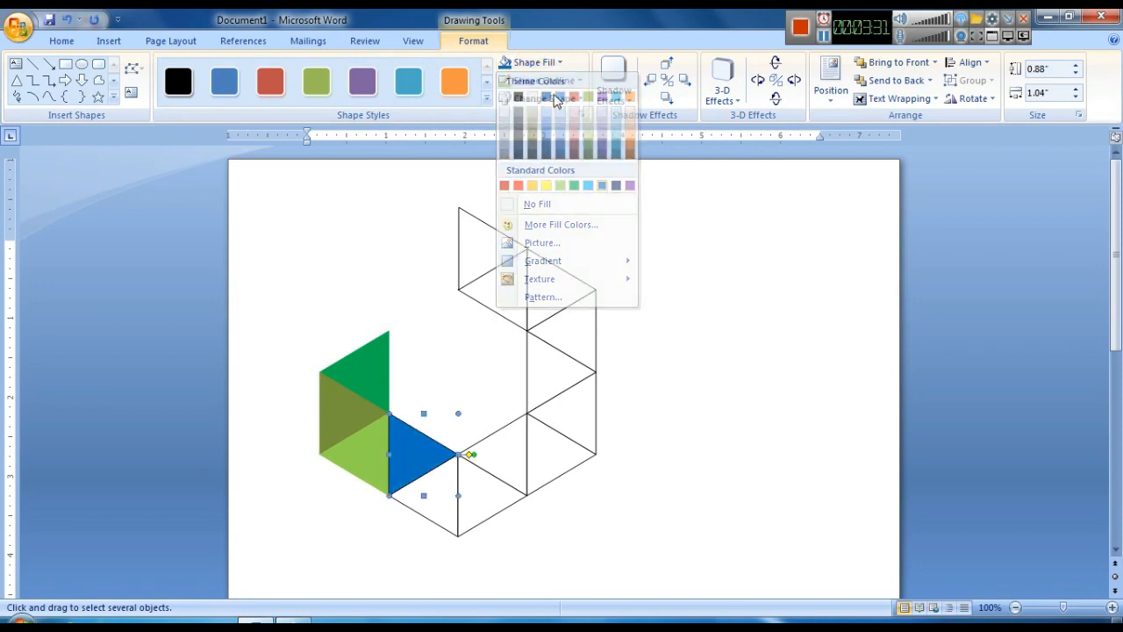
pyautogui.click(570, 80)
pyautogui.click(602, 204)
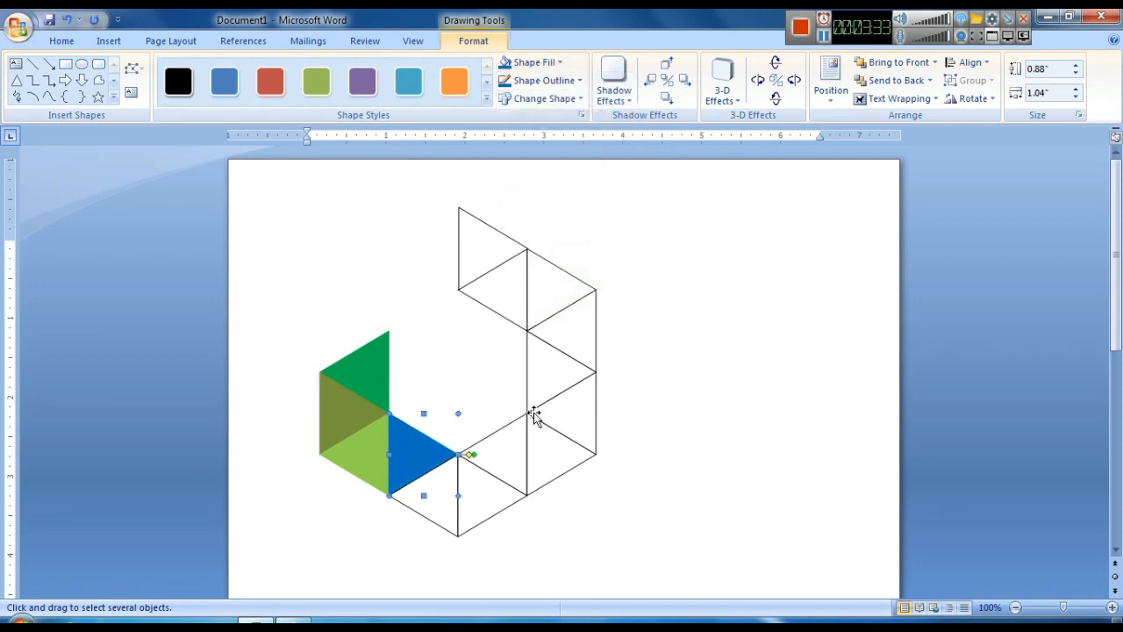
# - Give the triangle below the blue one an Aqua, Accent 5, Darker 25% fill and a matching outline
pyautogui.click(436, 507)
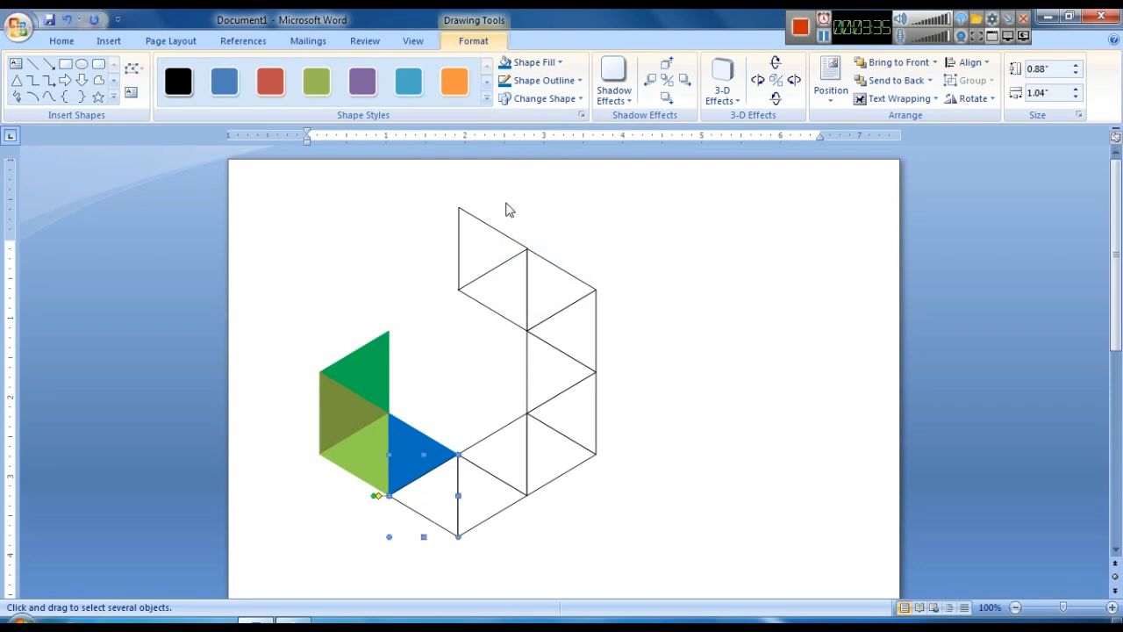
pyautogui.click(534, 63)
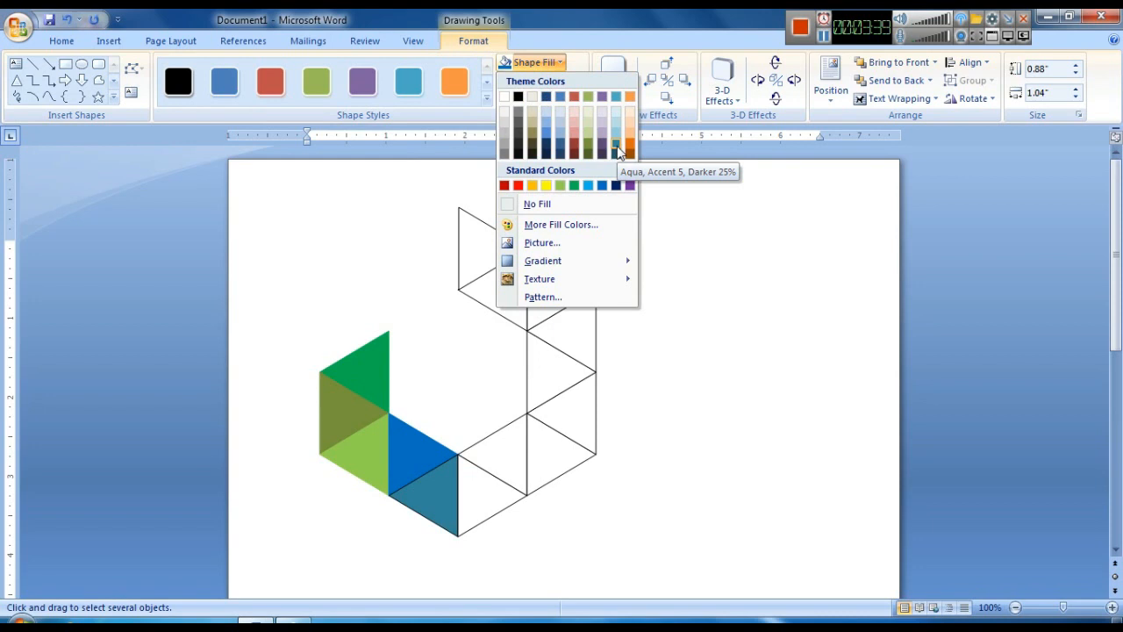
pyautogui.click(617, 148)
pyautogui.click(544, 79)
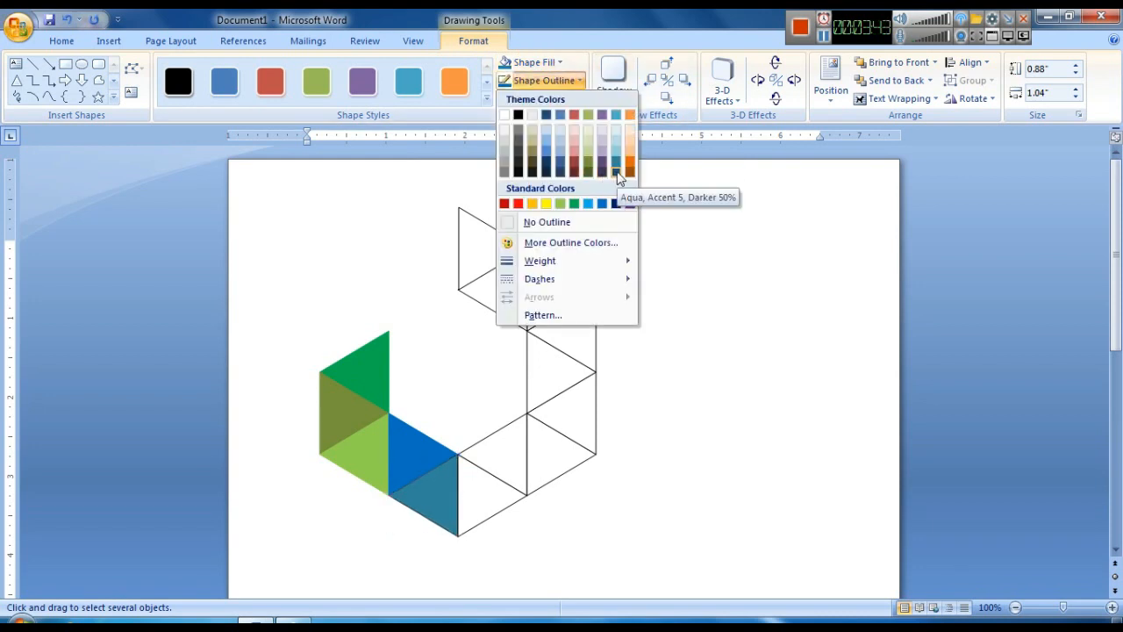
pyautogui.click(616, 165)
# - Give the right-pointing triangle beside the dark aqua one a light aqua fill and a matching outline
pyautogui.click(486, 500)
pyautogui.click(533, 65)
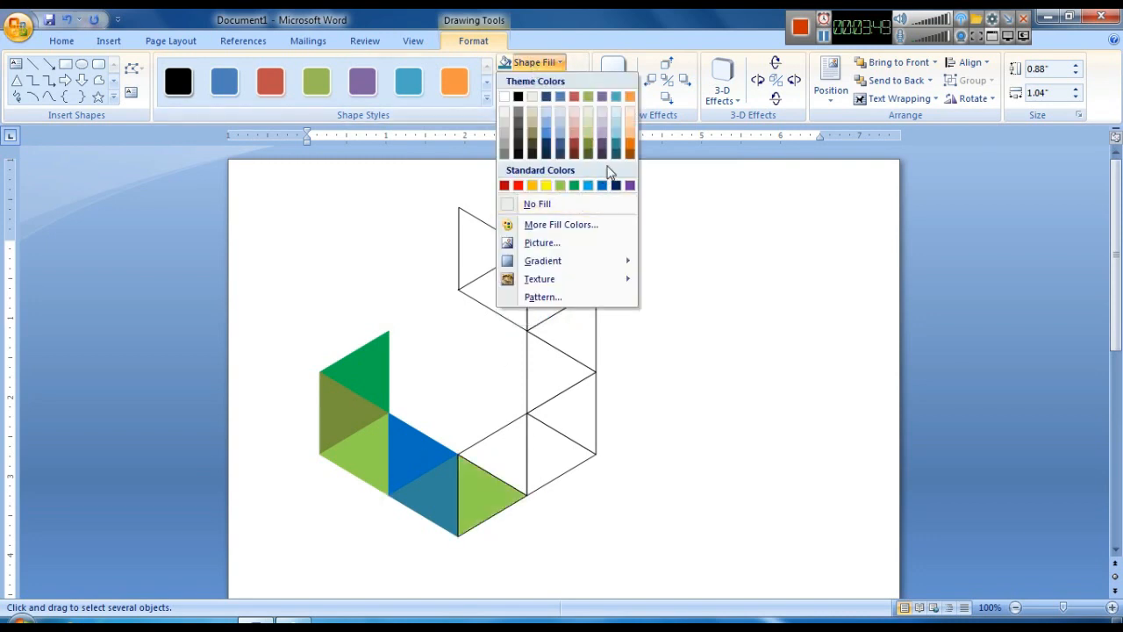
pyautogui.click(616, 134)
pyautogui.click(540, 80)
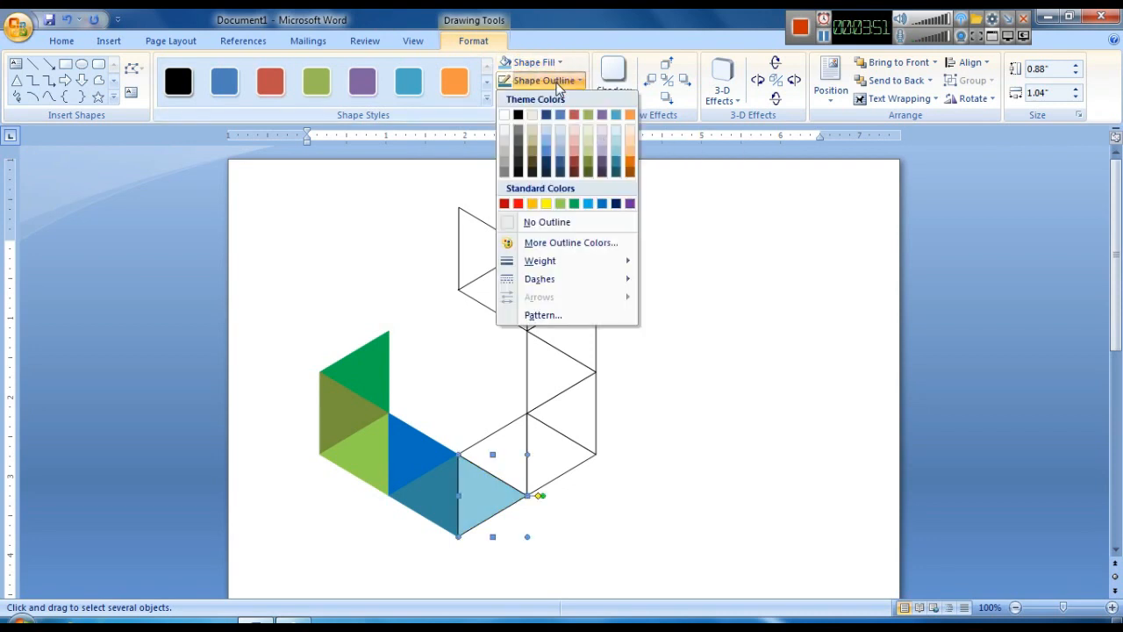
pyautogui.click(616, 156)
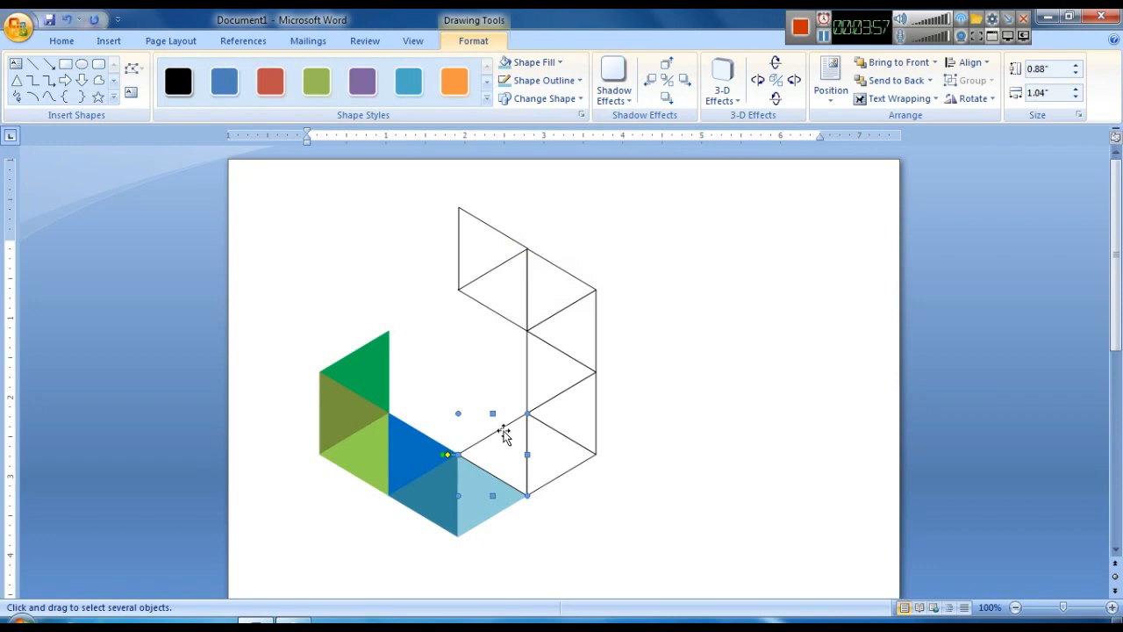
# - Give the left-pointing triangle above the light aqua one a standard light blue fill and a matching outline
pyautogui.click(529, 63)
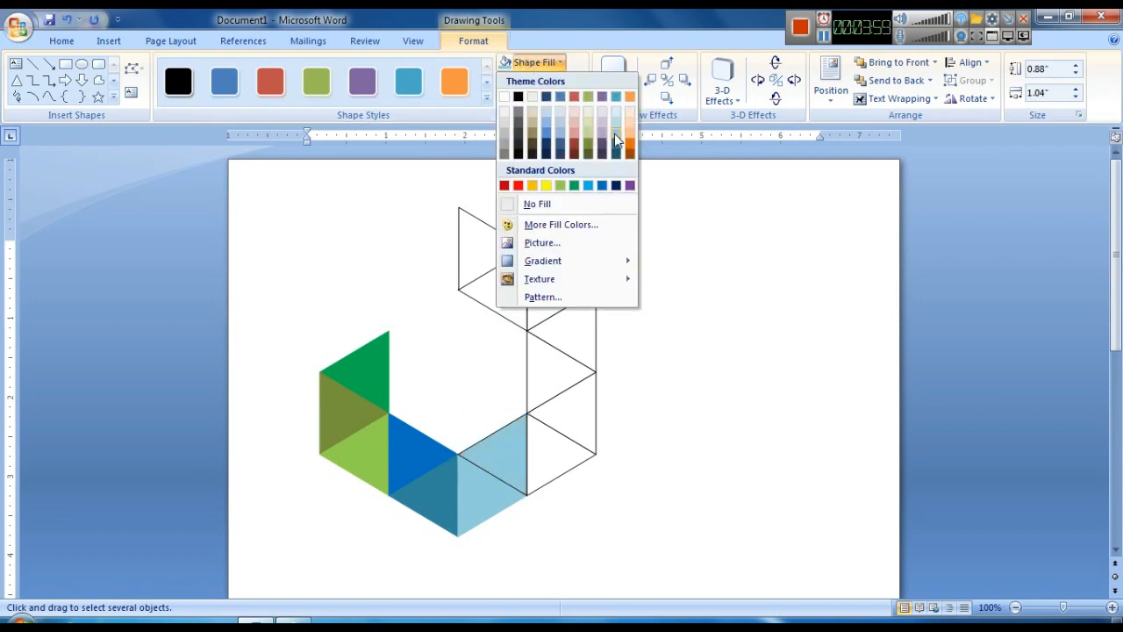
pyautogui.click(617, 143)
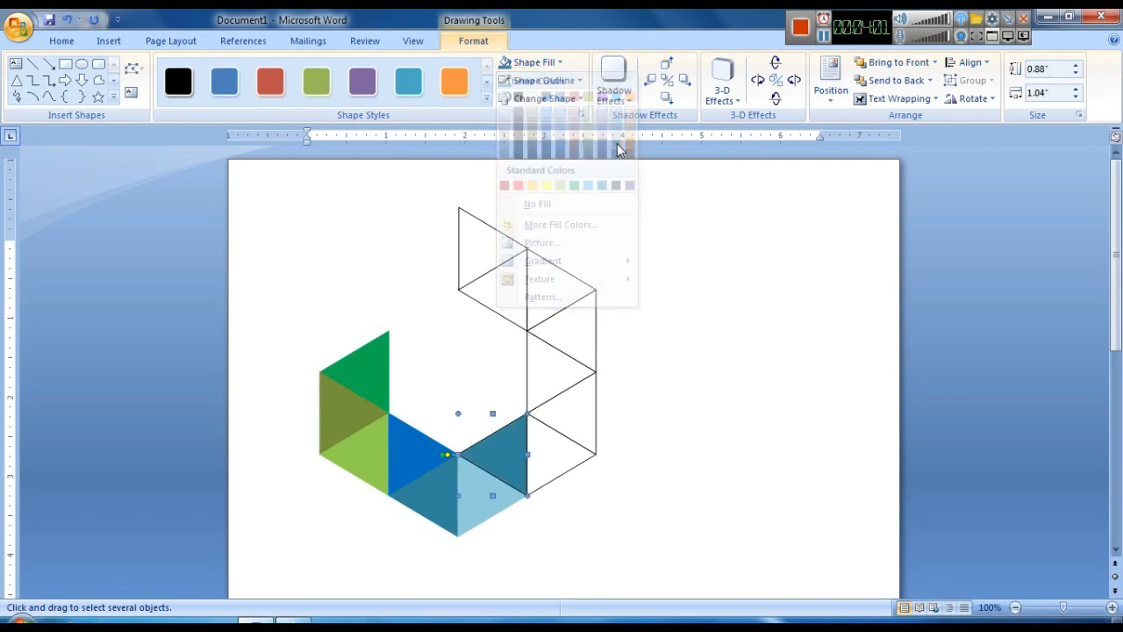
pyautogui.click(556, 63)
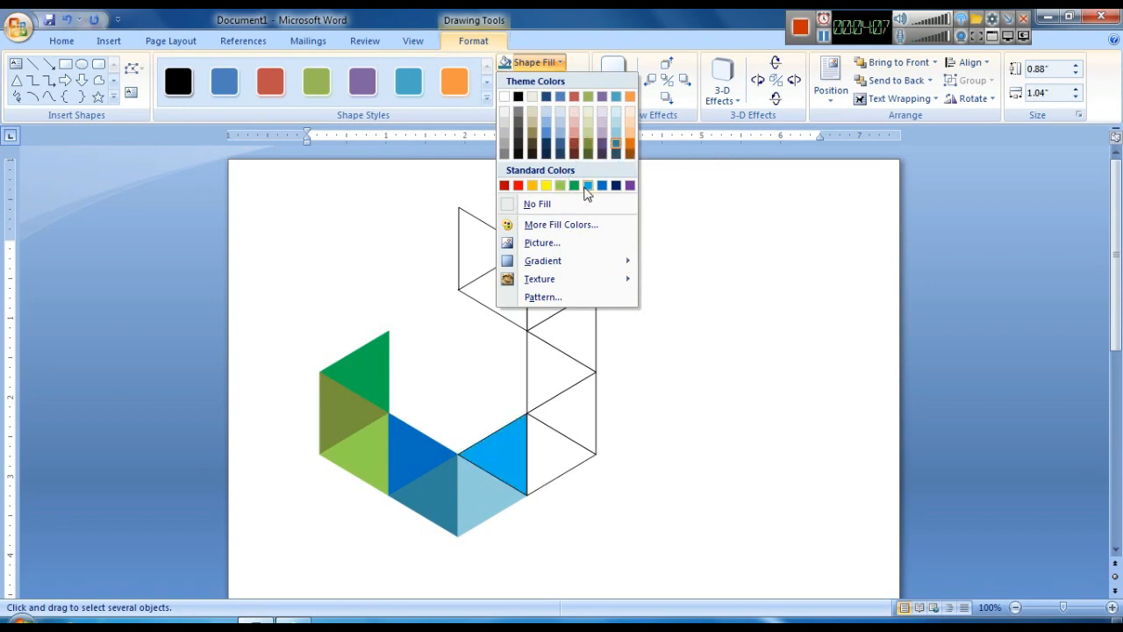
pyautogui.click(587, 185)
pyautogui.click(579, 80)
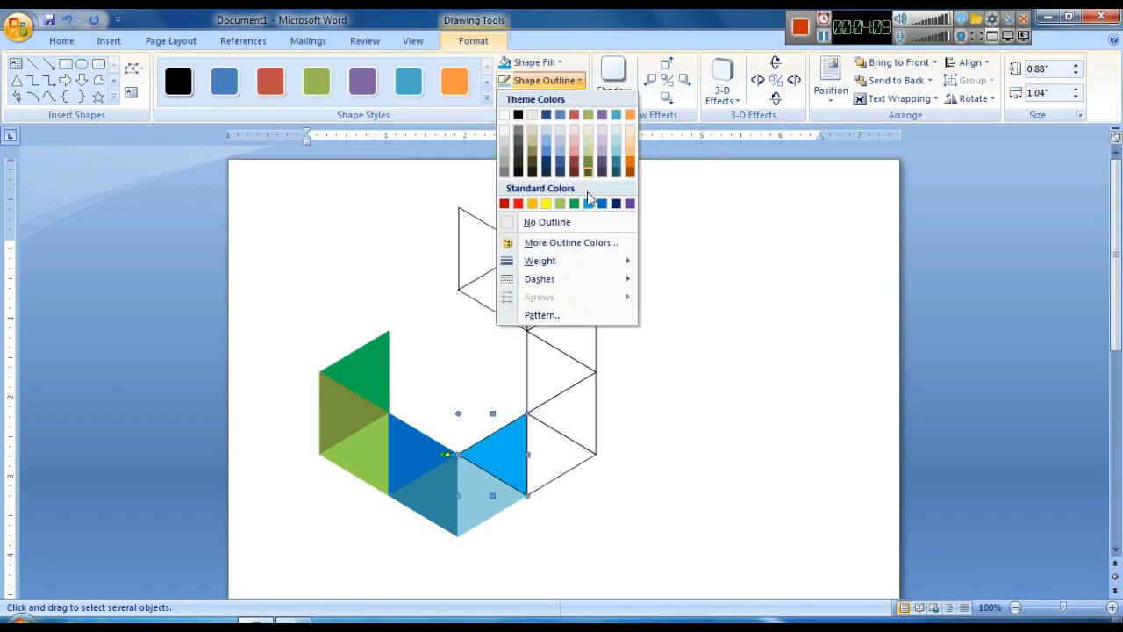
pyautogui.click(588, 202)
# - Give the right-pointing triangle beside the light blue one a standard purple fill and a matching outline
pyautogui.click(546, 454)
pyautogui.click(534, 63)
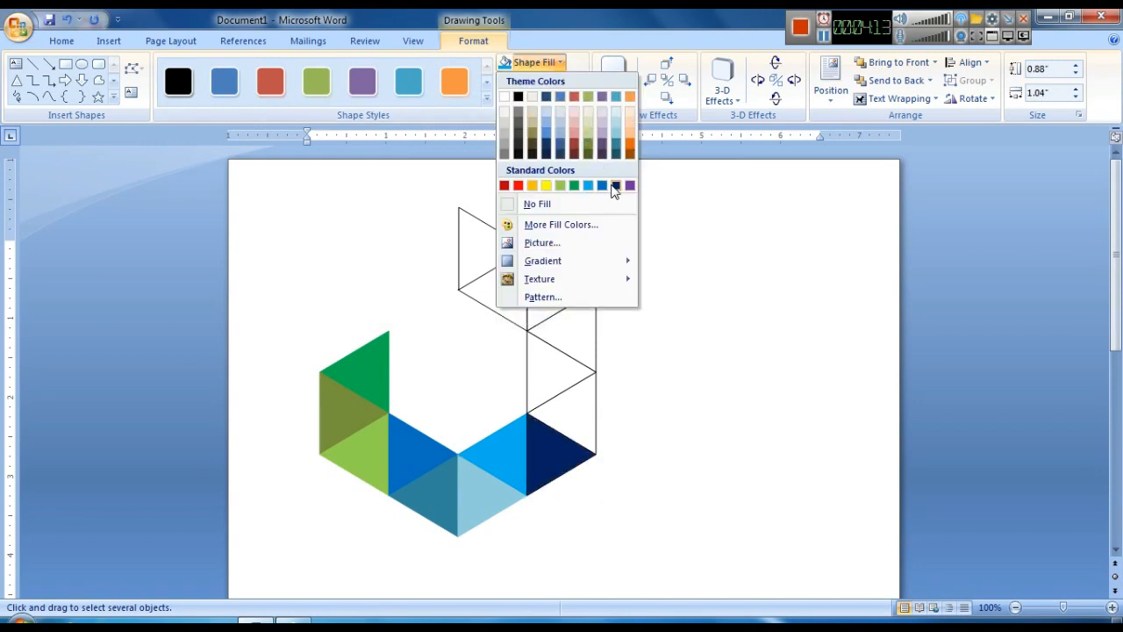
pyautogui.click(629, 185)
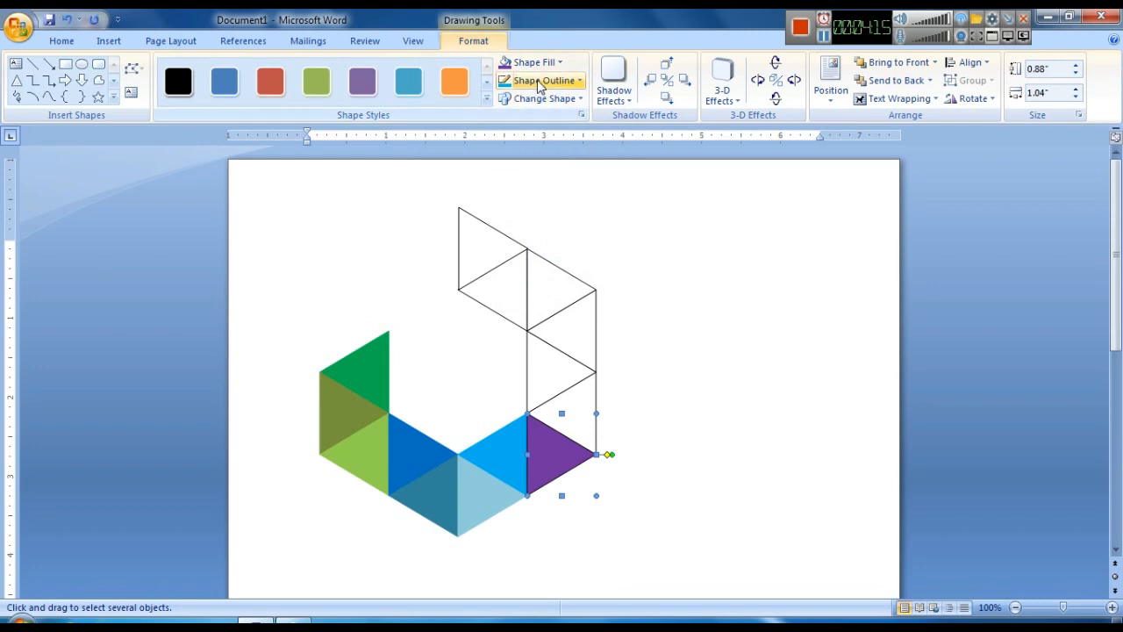
pyautogui.click(537, 80)
pyautogui.click(630, 203)
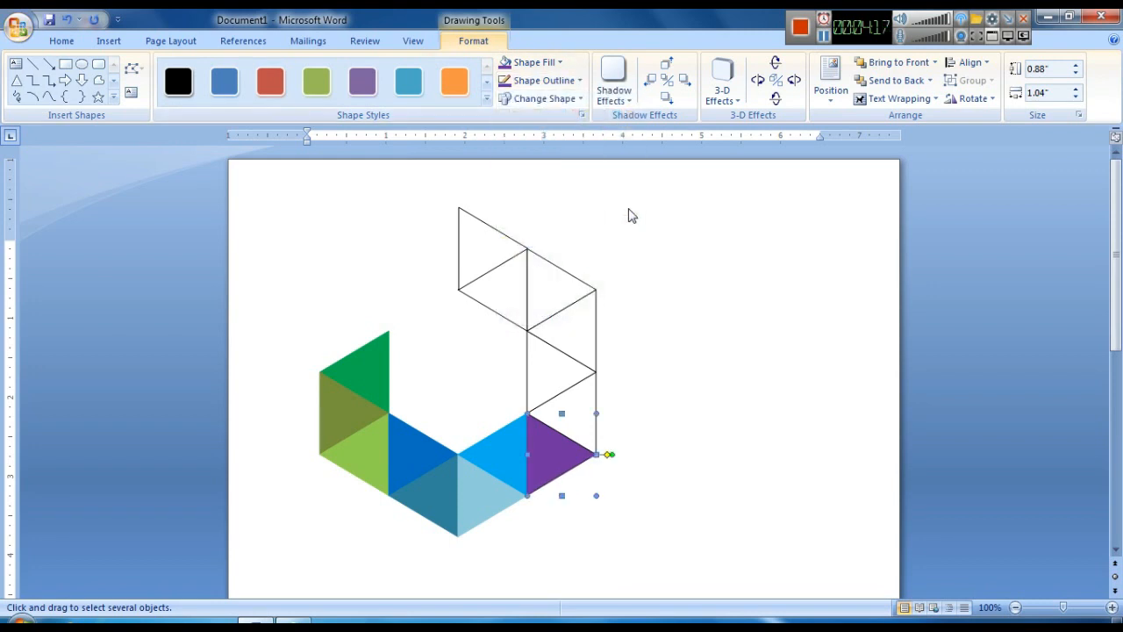
# - Give the left-pointing triangle above the purple one a custom magenta fill and a matching outline
pyautogui.click(585, 411)
pyautogui.click(530, 62)
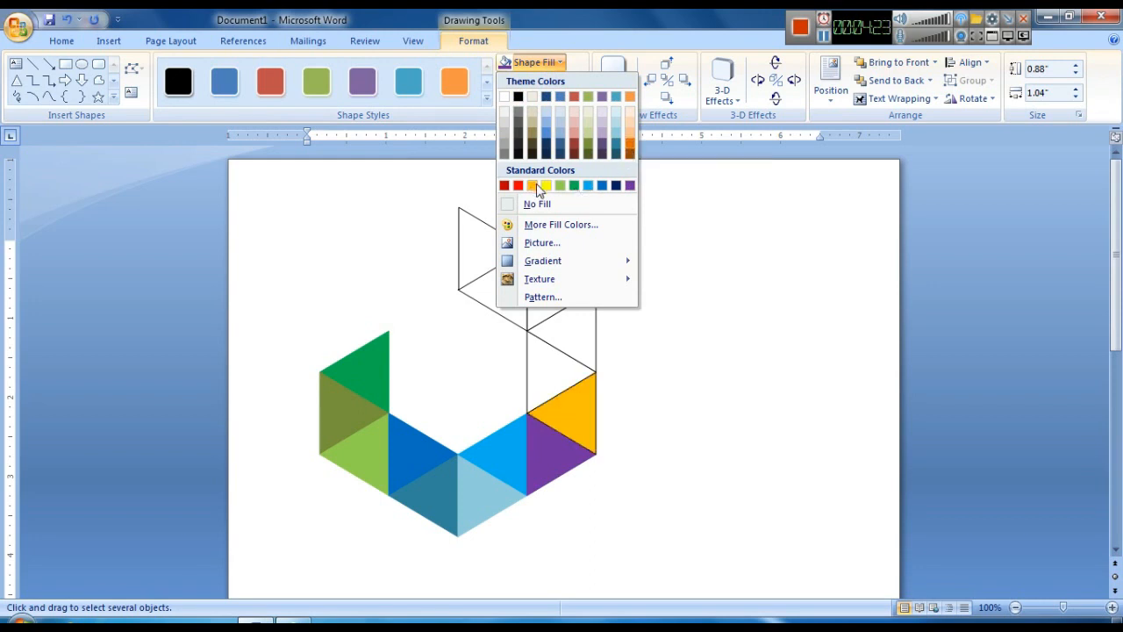
pyautogui.click(575, 226)
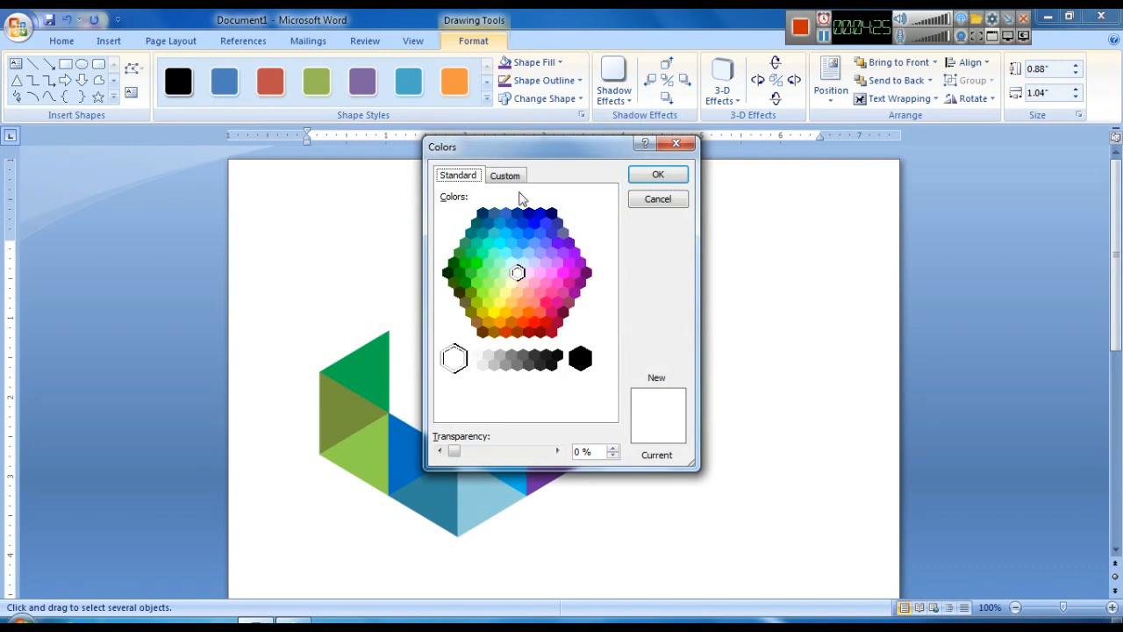
pyautogui.click(506, 177)
pyautogui.click(563, 222)
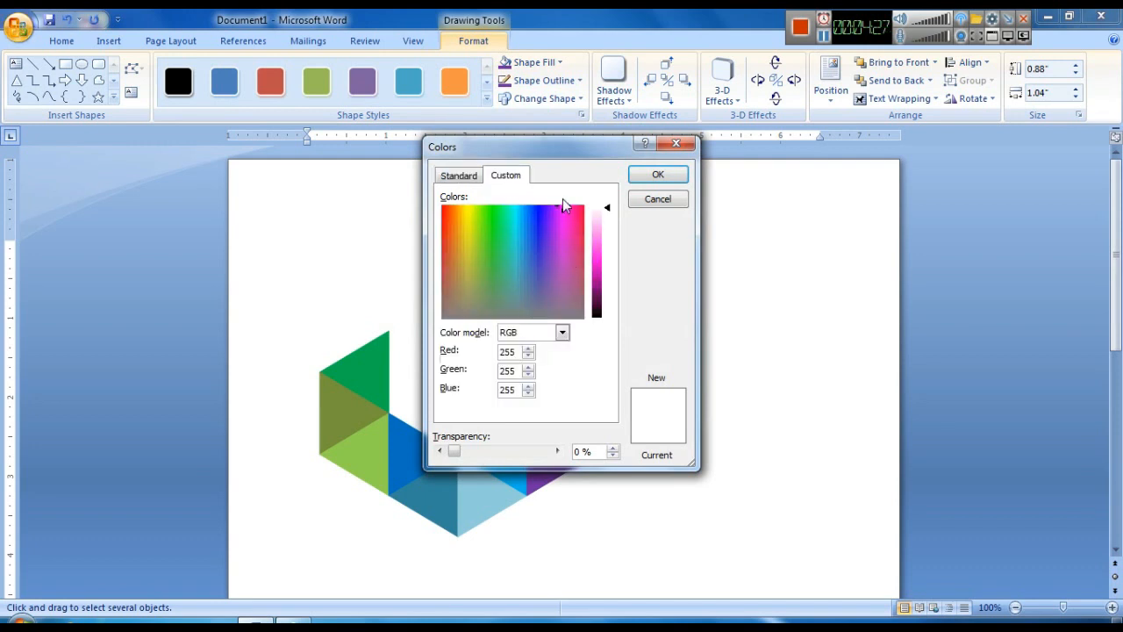
pyautogui.moveTo(585, 151); pyautogui.dragTo(811, 142)
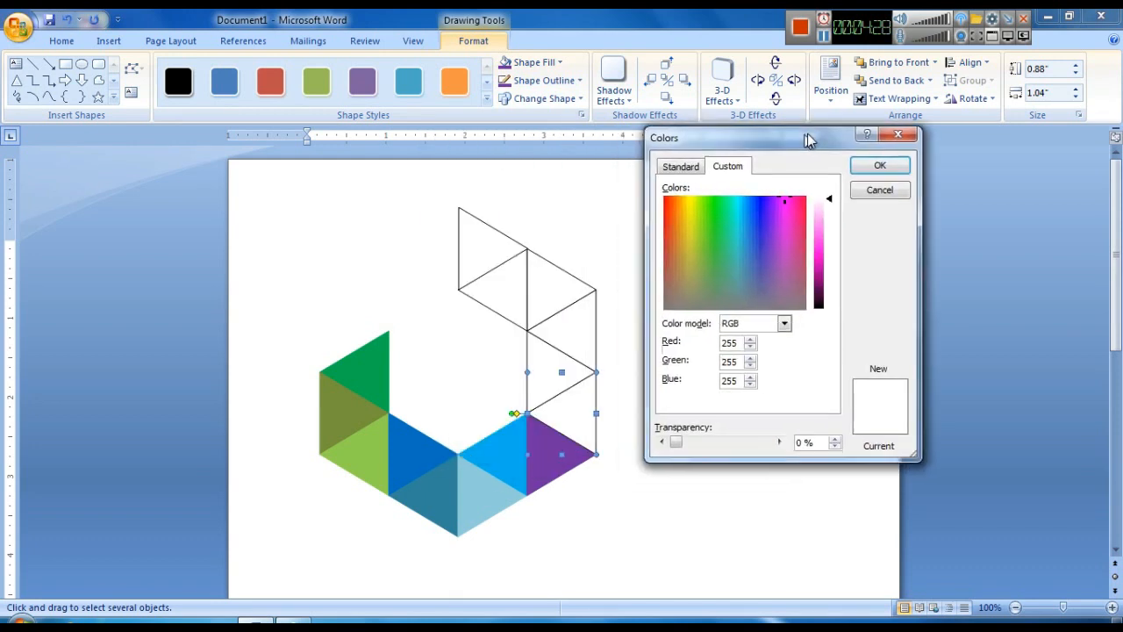
pyautogui.click(825, 256)
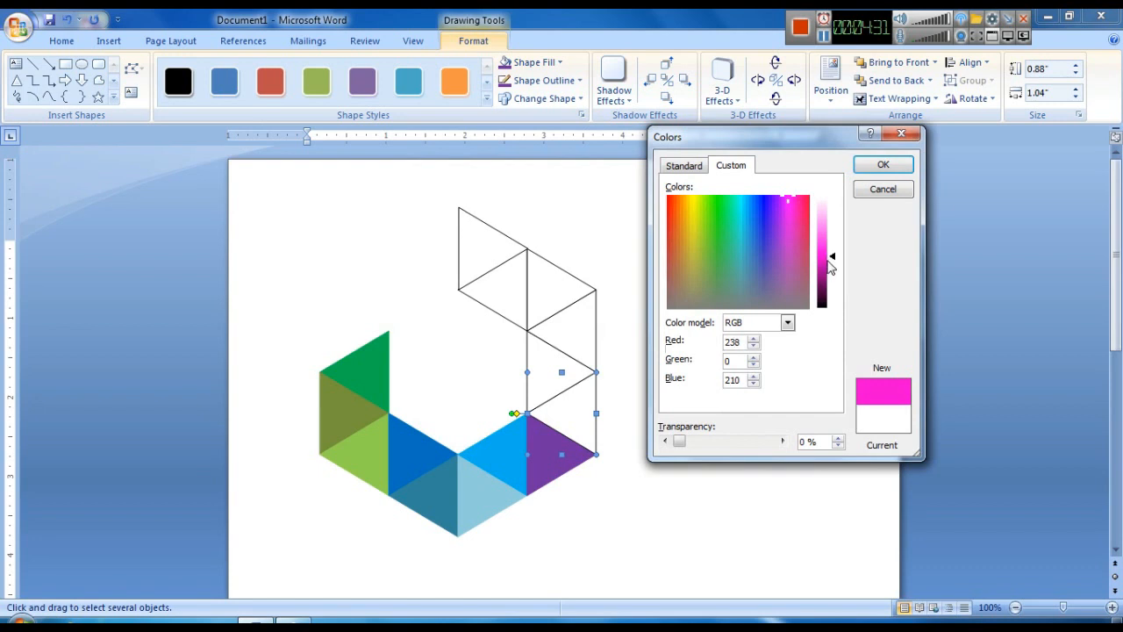
pyautogui.moveTo(828, 260); pyautogui.dragTo(829, 267)
pyautogui.click(884, 165)
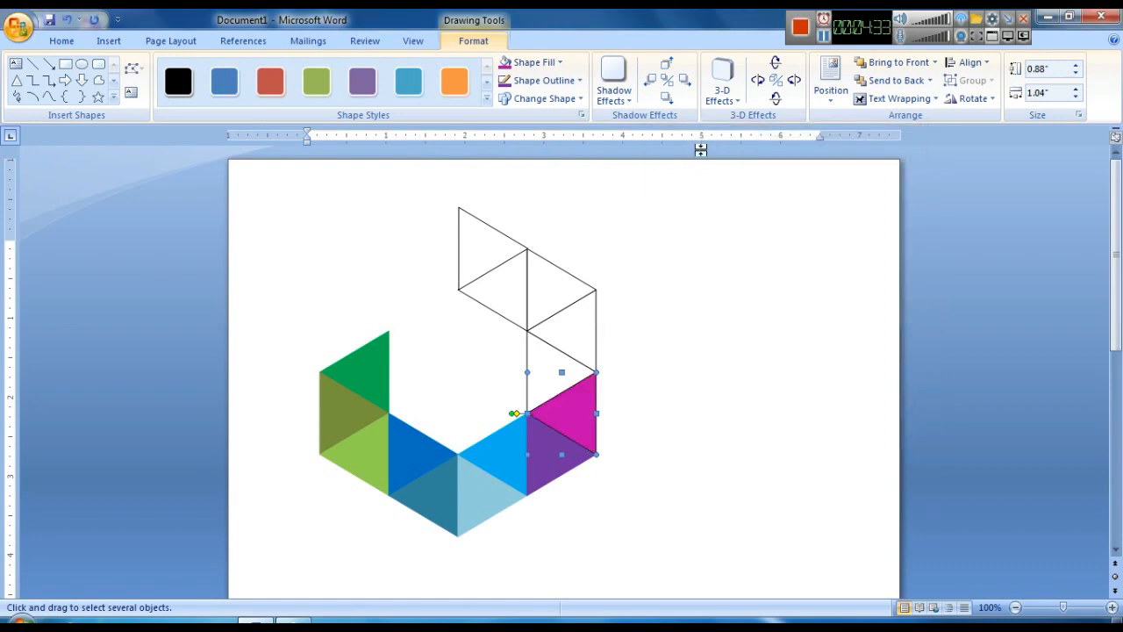
pyautogui.click(551, 86)
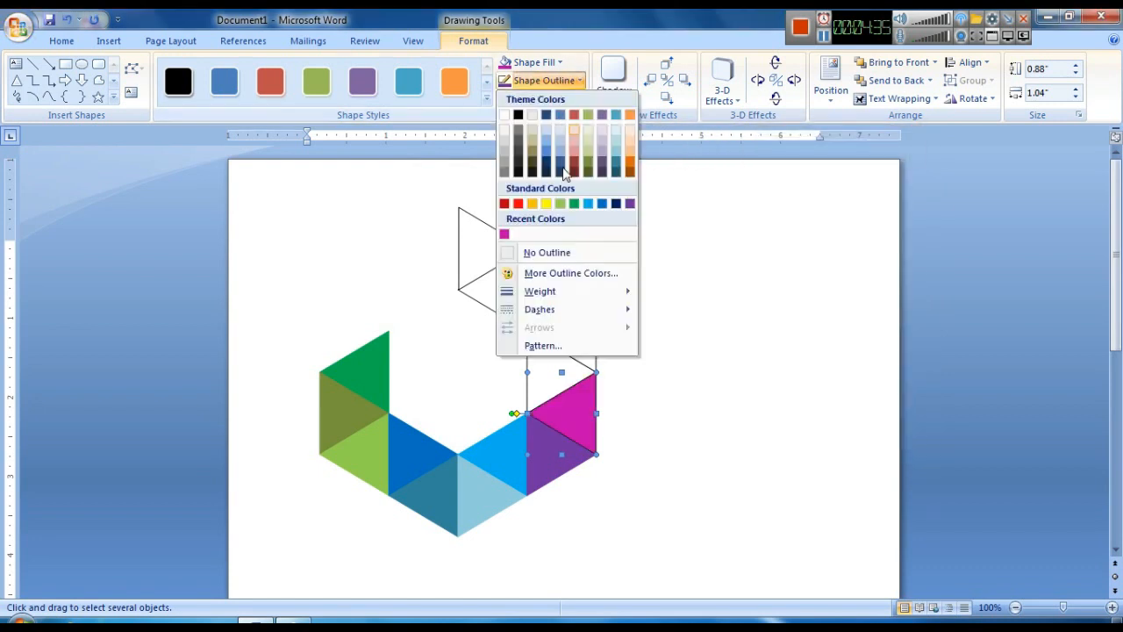
pyautogui.click(504, 234)
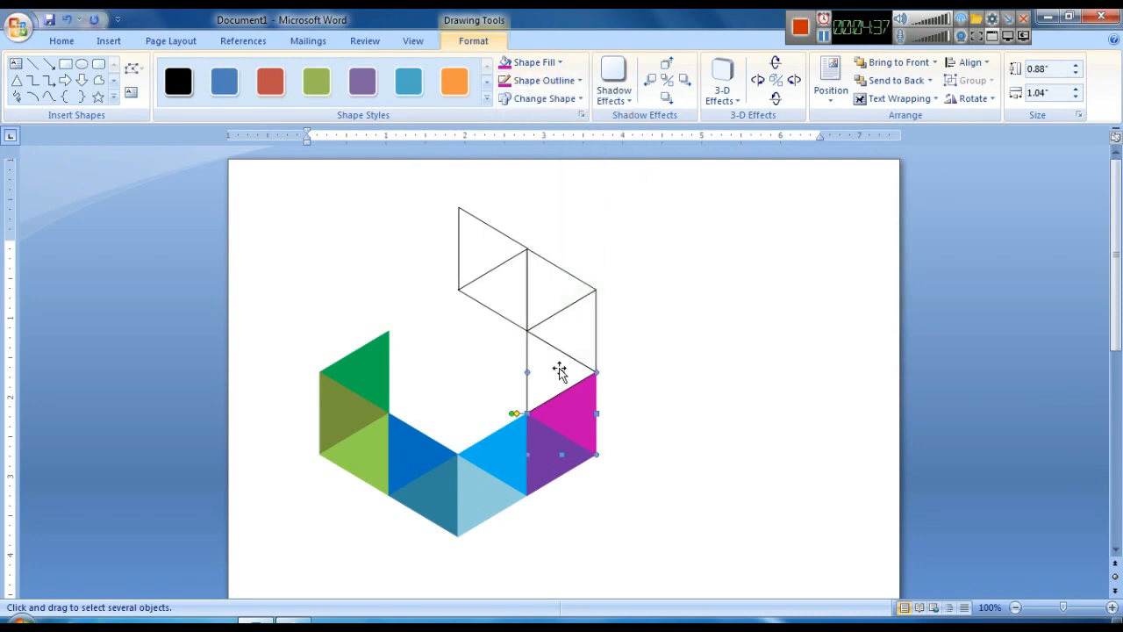
# - Give the right-pointing triangle above the magenta one a standard dark red fill and a matching outline
pyautogui.click(559, 372)
pyautogui.click(536, 63)
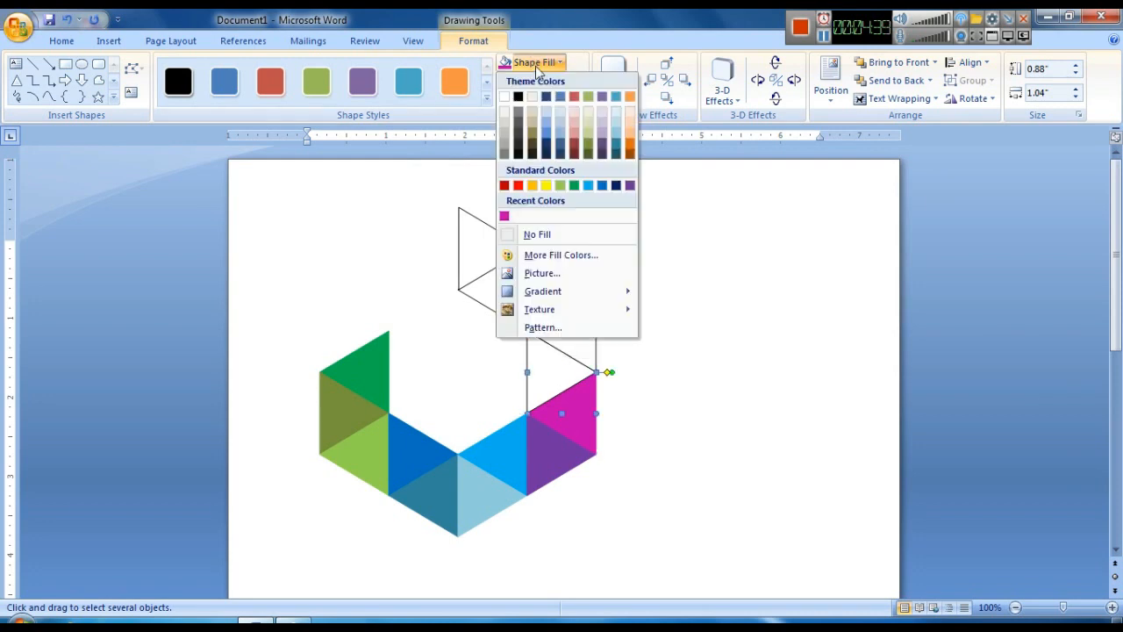
pyautogui.click(516, 185)
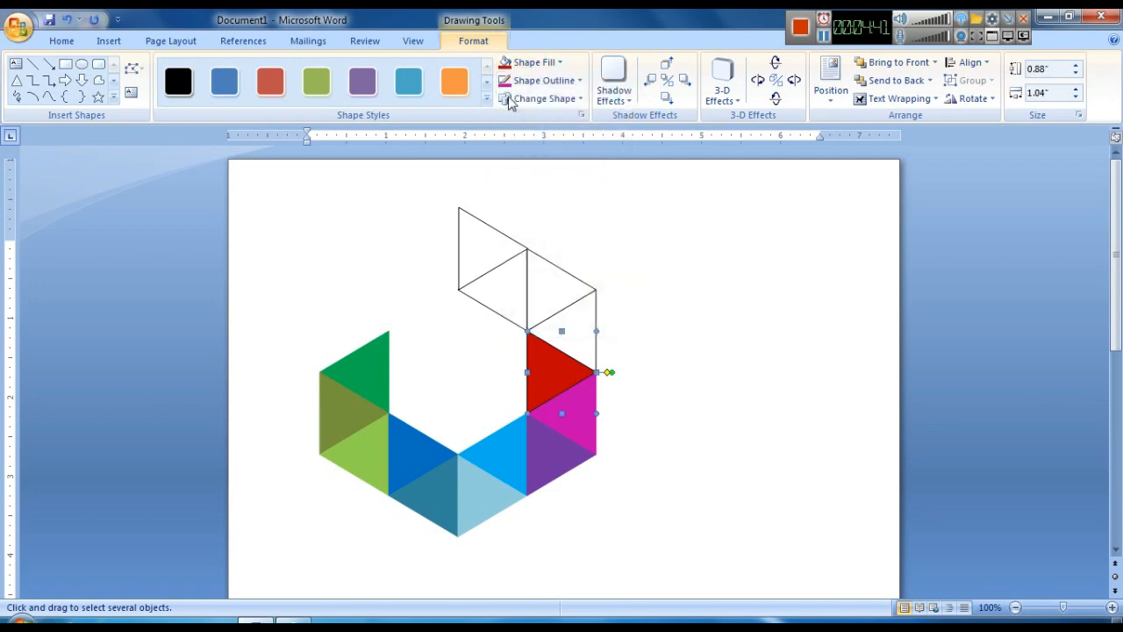
pyautogui.click(529, 81)
pyautogui.click(513, 206)
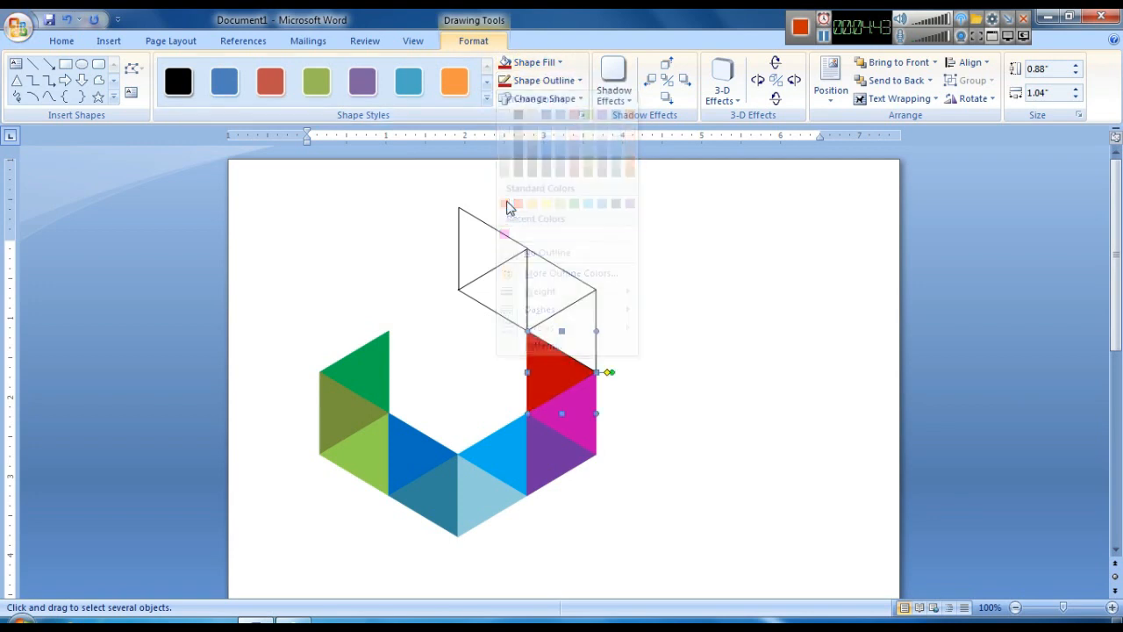
# - Give the left-pointing triangle above the dark red one a standard red fill and a matching outline
pyautogui.click(575, 330)
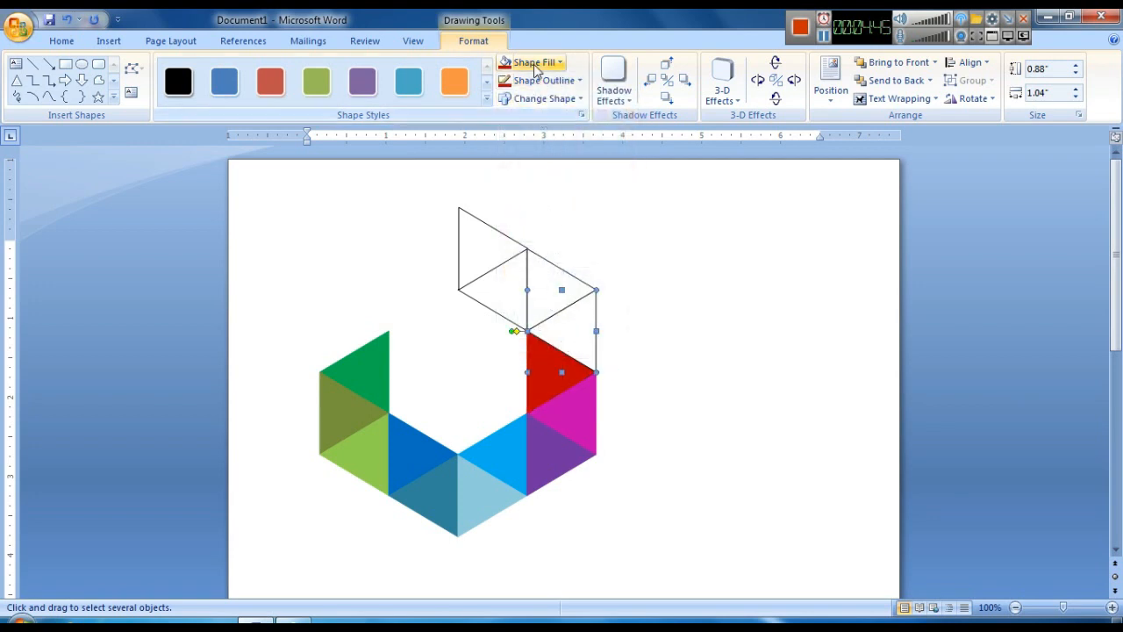
pyautogui.click(533, 63)
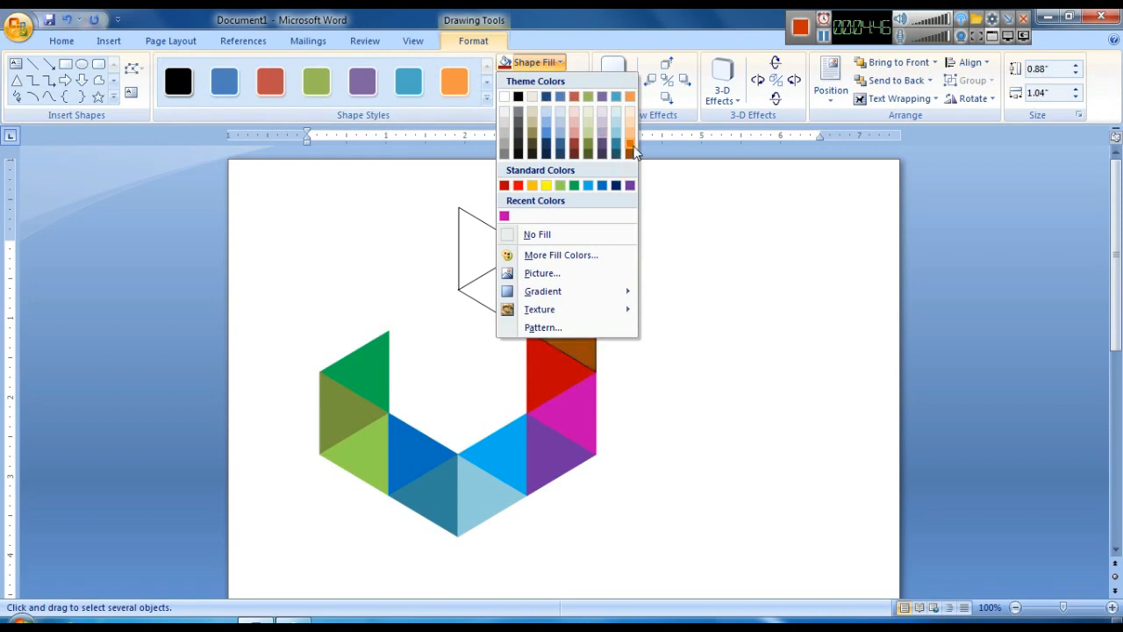
pyautogui.click(517, 185)
pyautogui.click(533, 81)
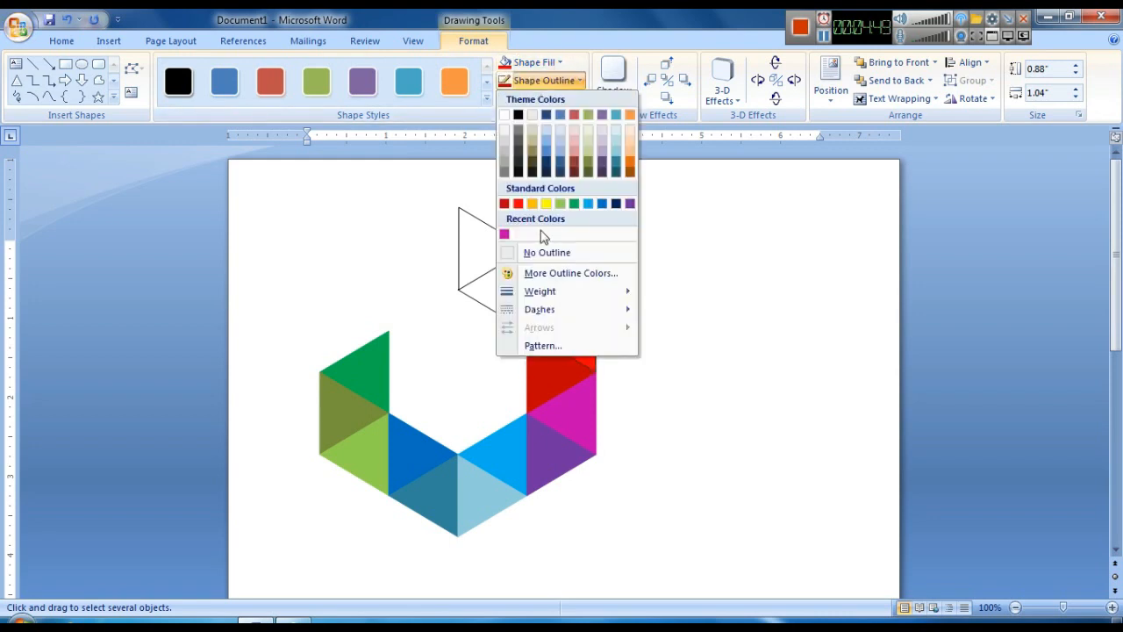
pyautogui.click(518, 203)
# - Give the right-pointing triangle above the bright red one a standard yellow fill and a matching outline
pyautogui.click(544, 289)
pyautogui.click(534, 62)
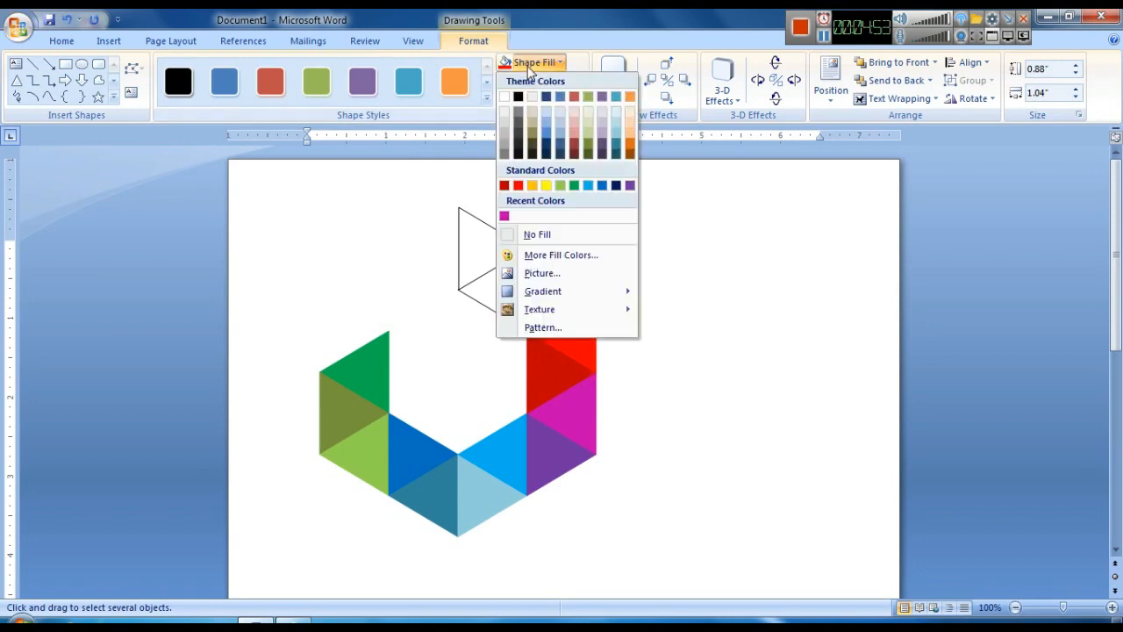
pyautogui.click(546, 185)
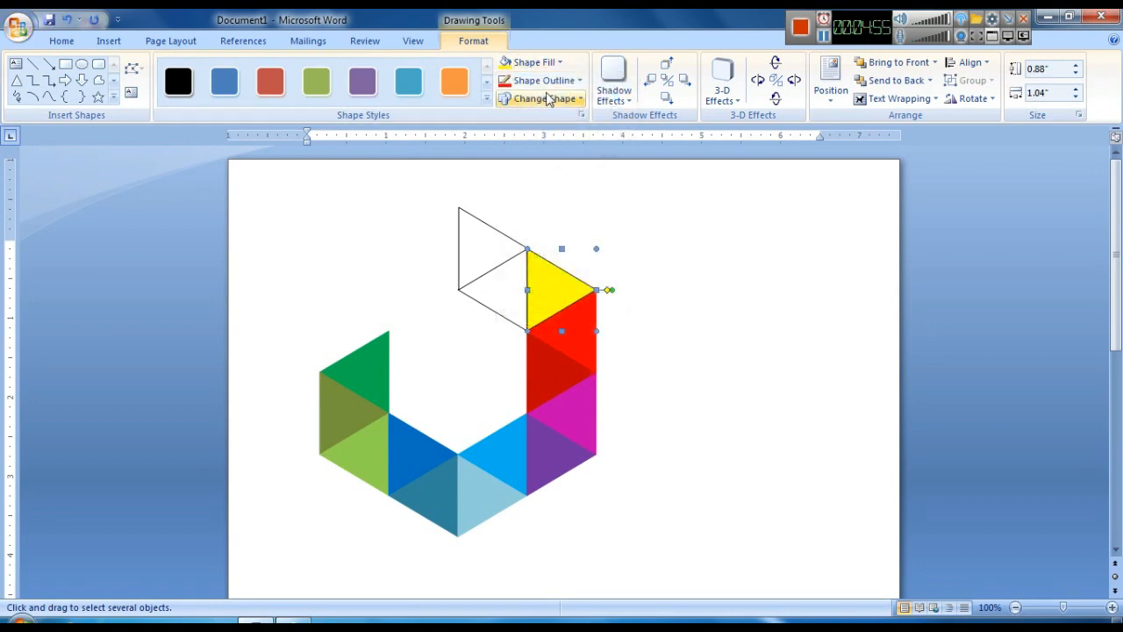
pyautogui.click(537, 81)
pyautogui.click(547, 204)
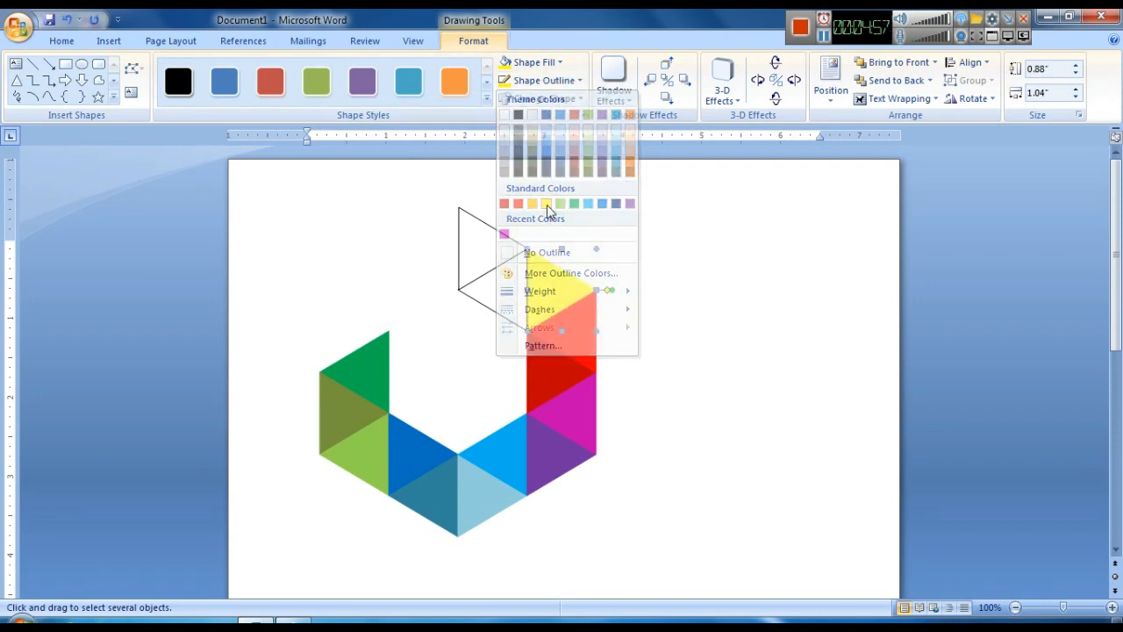
# - Give the right-pointing triangle above the bright red one a custom yellow fill of RGB 247, 242, 14 and a matching outline
pyautogui.click(532, 63)
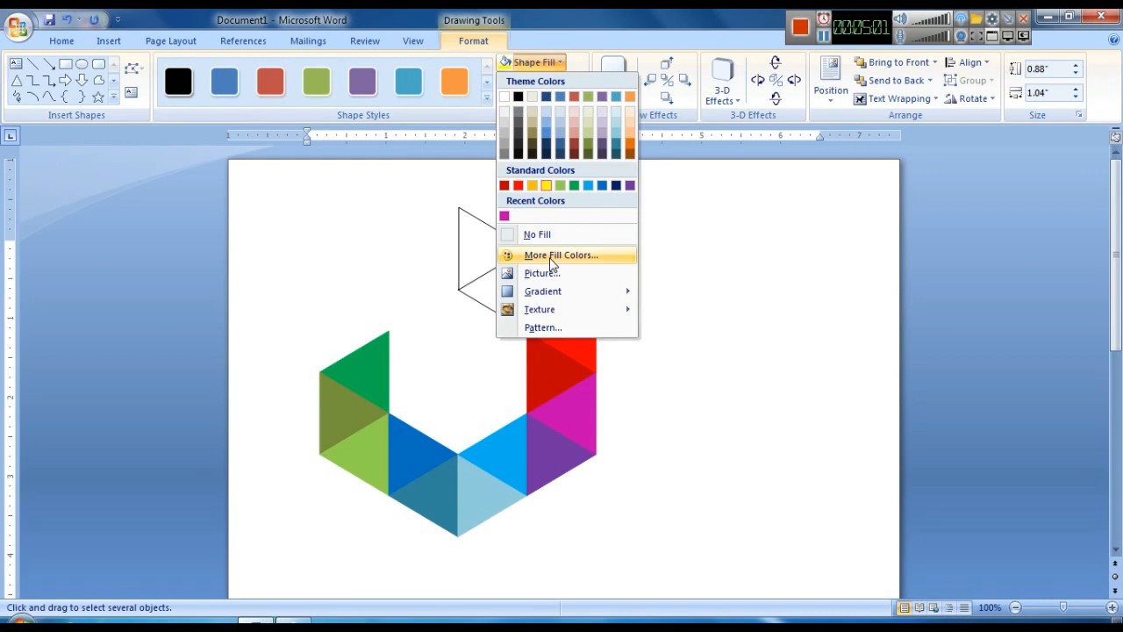
pyautogui.click(551, 259)
pyautogui.click(730, 166)
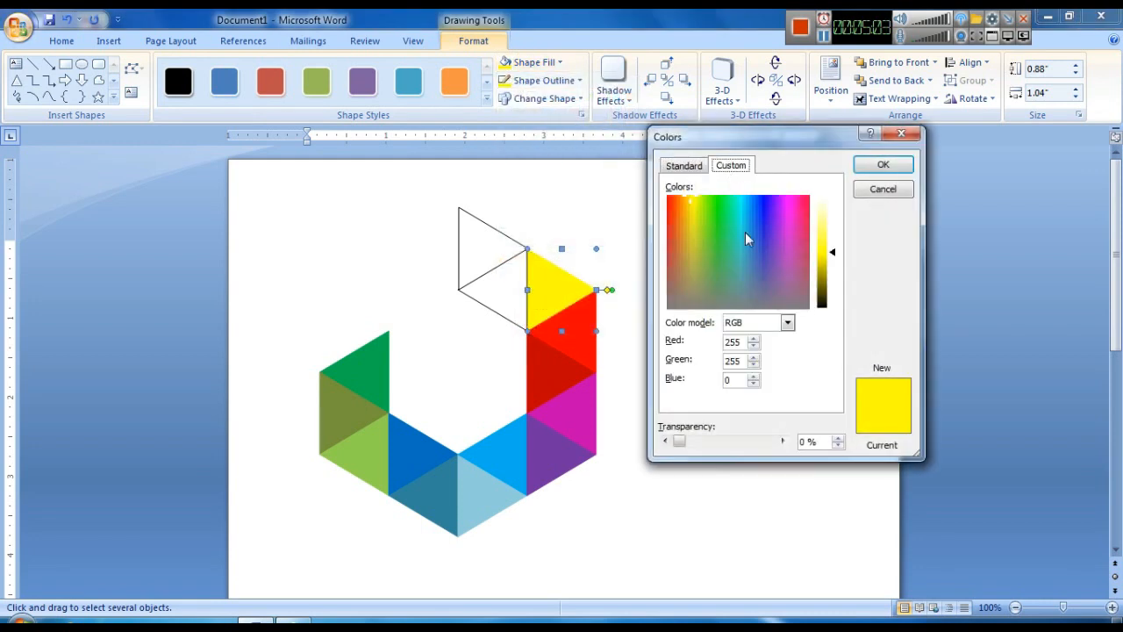
pyautogui.click(688, 201)
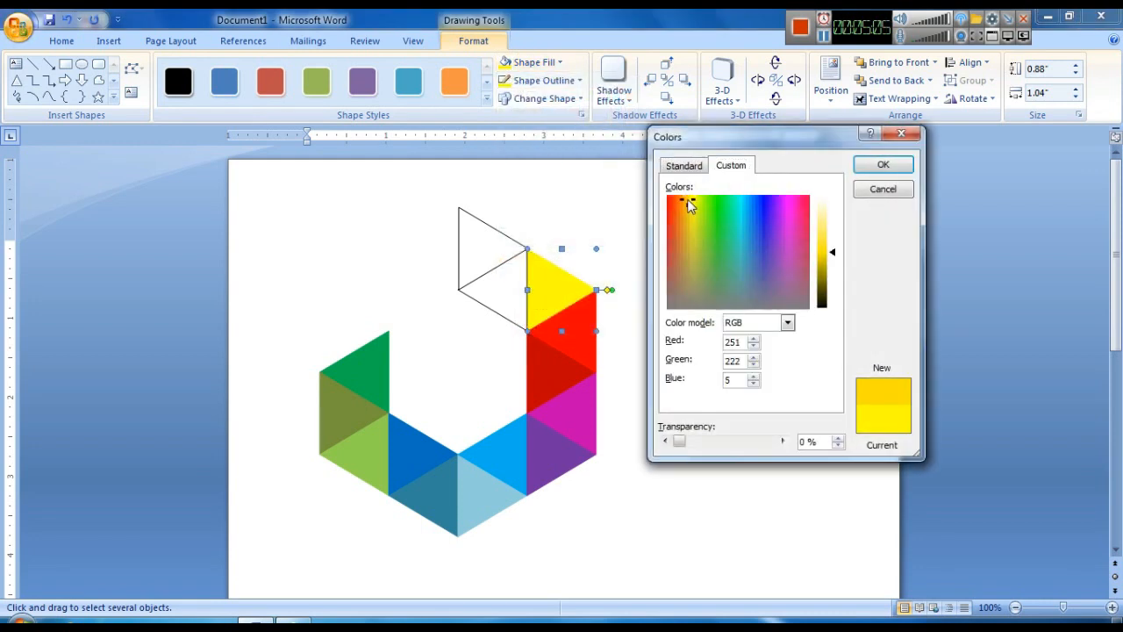
pyautogui.moveTo(691, 204); pyautogui.dragTo(692, 203)
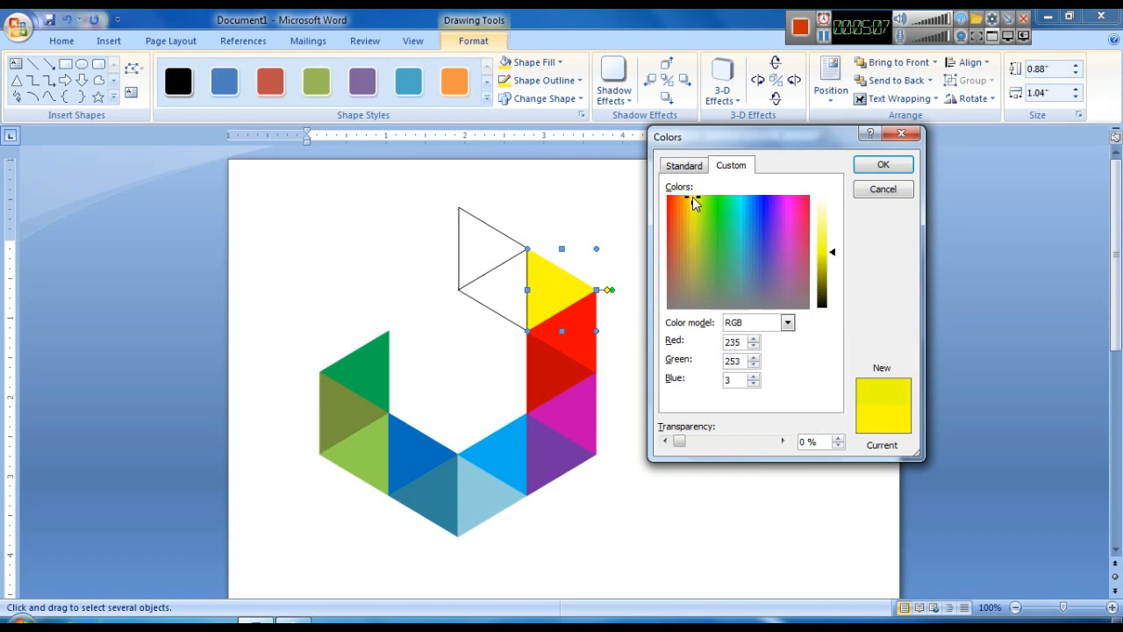
pyautogui.click(688, 203)
pyautogui.click(690, 206)
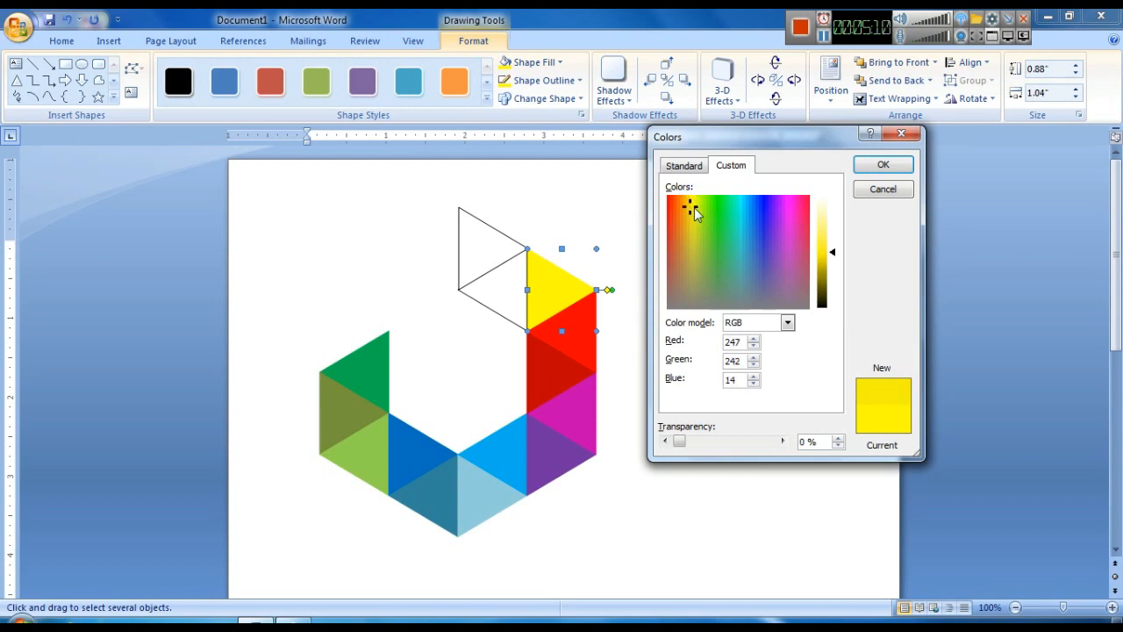
pyautogui.click(883, 166)
pyautogui.click(540, 80)
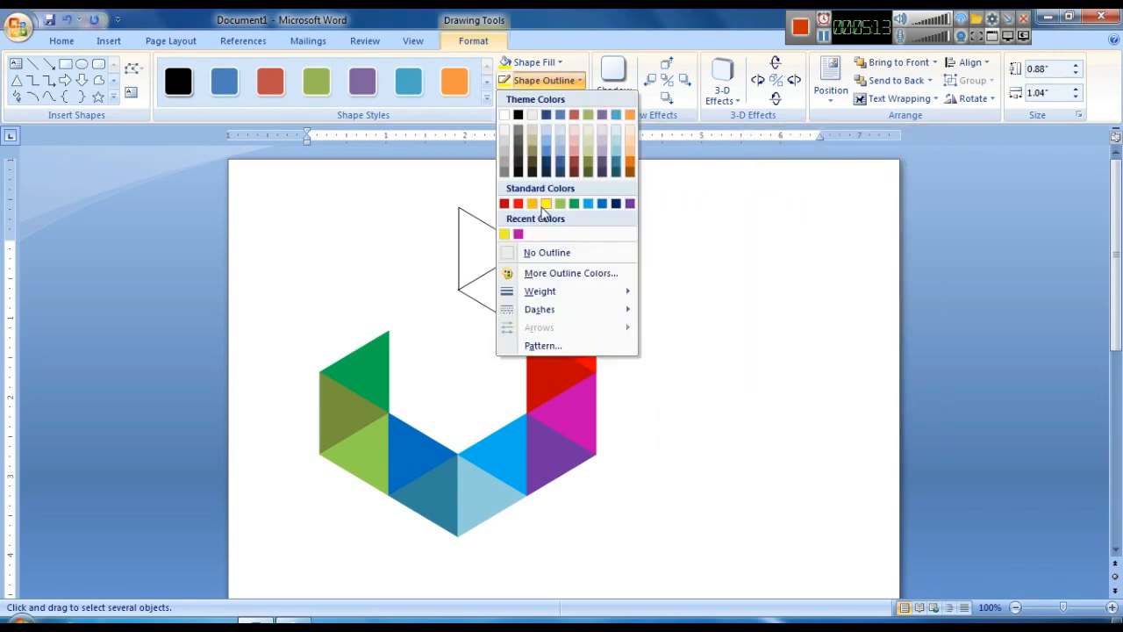
pyautogui.click(507, 234)
pyautogui.click(702, 343)
# - Fill the left-pointing triangle beside the yellow one with light orange
pyautogui.click(508, 293)
pyautogui.click(534, 63)
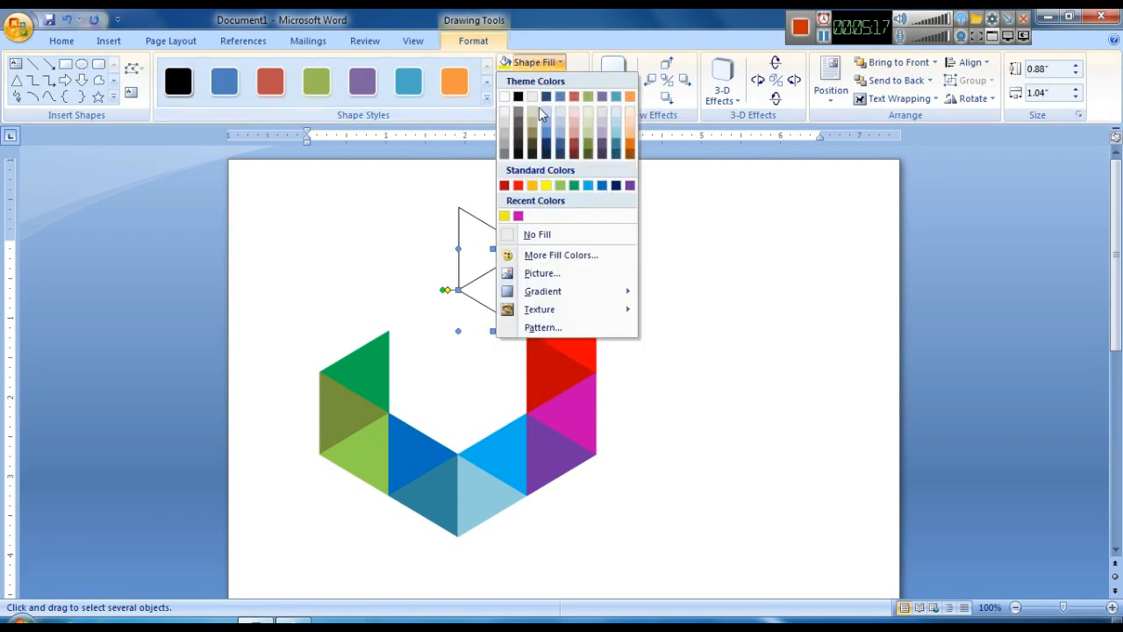
pyautogui.click(630, 143)
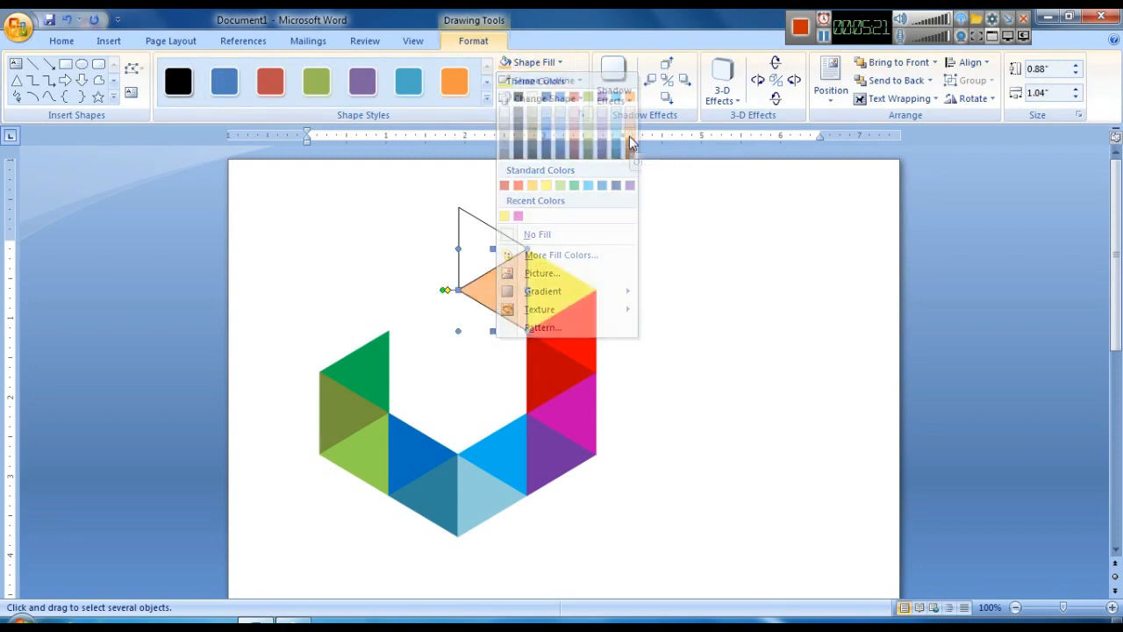
pyautogui.click(531, 63)
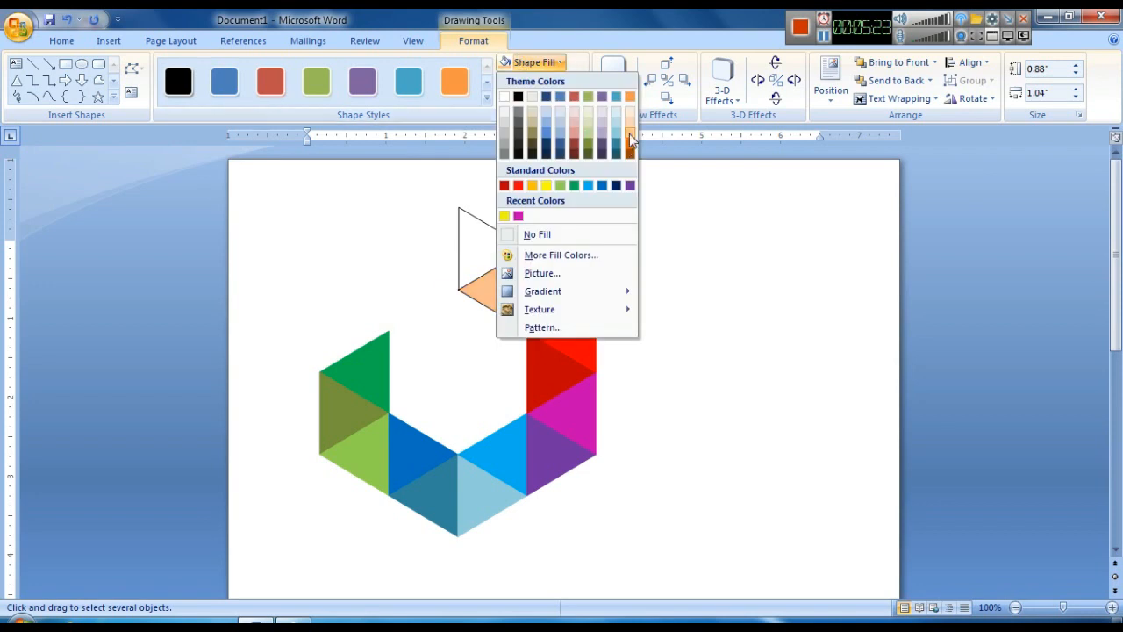
pyautogui.click(630, 141)
# - Give the topmost right-pointing triangle a dark orange fill and a matching outline, then deselect it
pyautogui.click(476, 234)
pyautogui.click(531, 62)
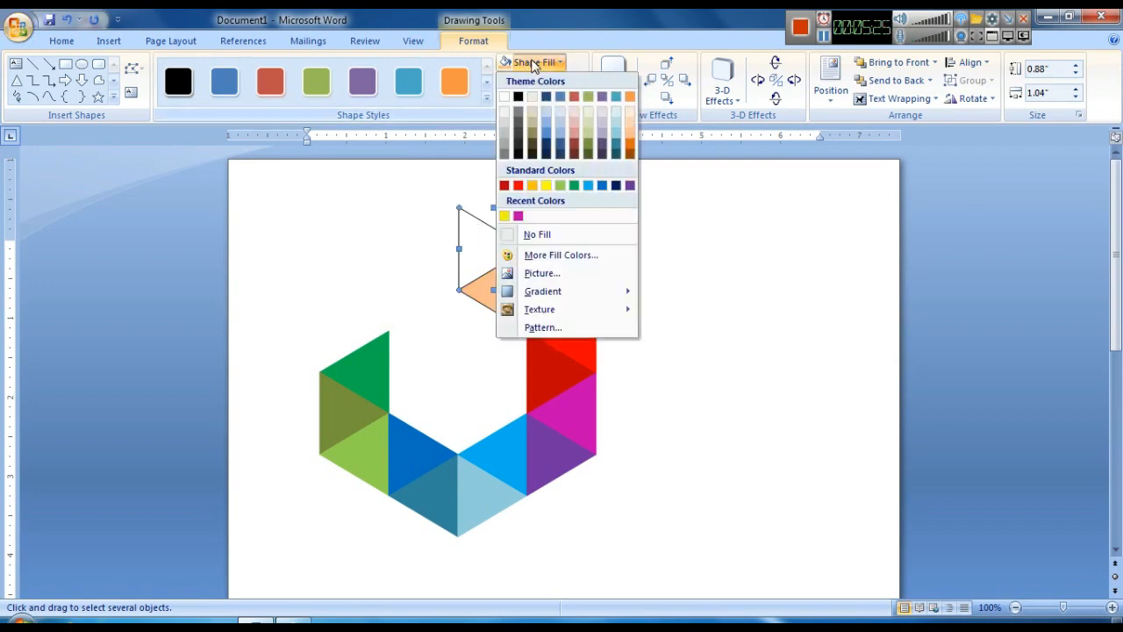
pyautogui.click(632, 150)
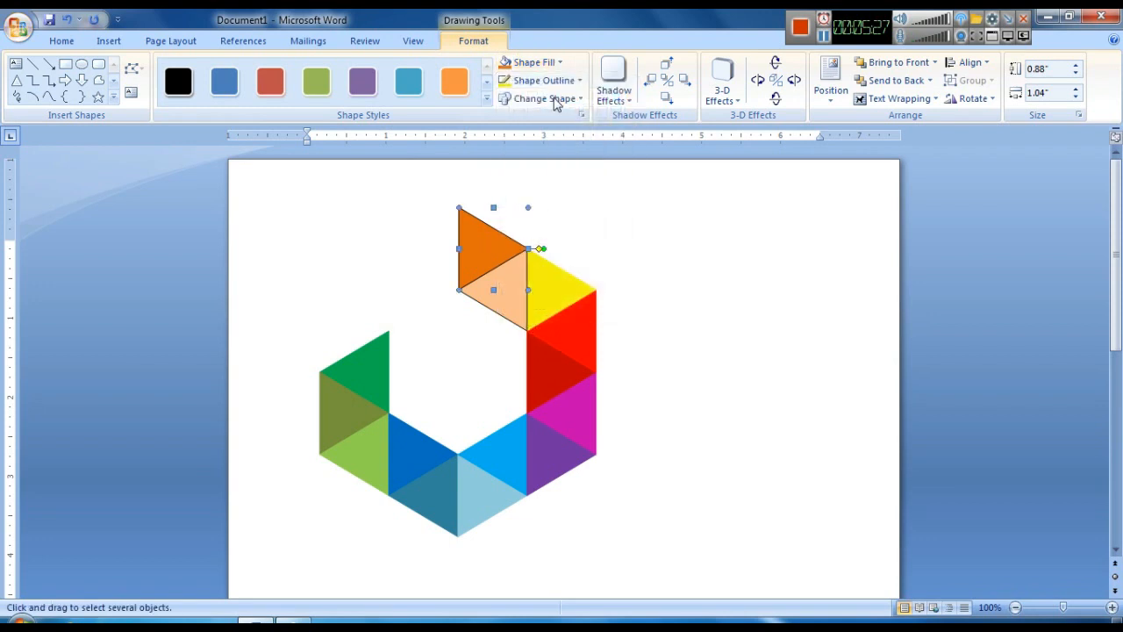
pyautogui.click(543, 80)
pyautogui.click(632, 171)
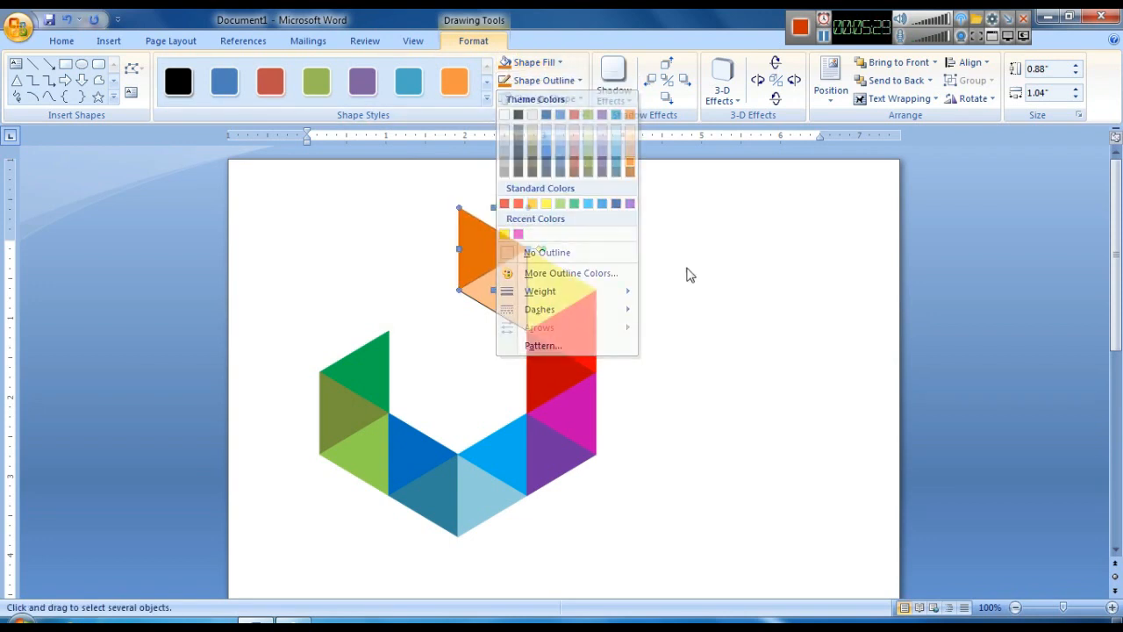
pyautogui.click(737, 395)
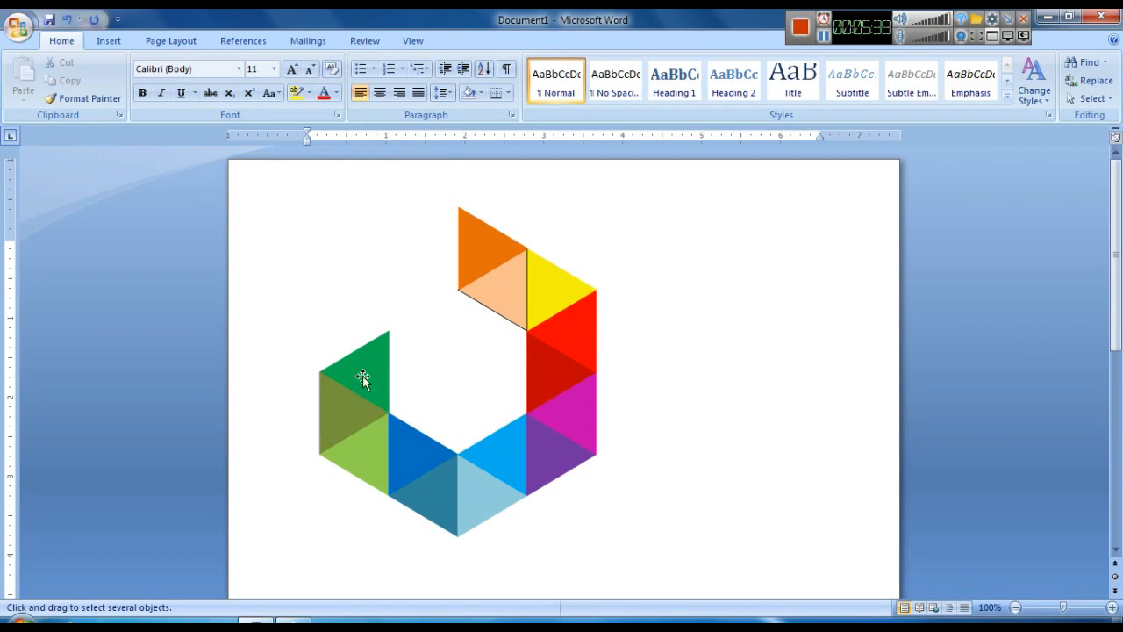
# - Insert a WordArt object in the plain outlined style with the text "AD"
pyautogui.click(109, 42)
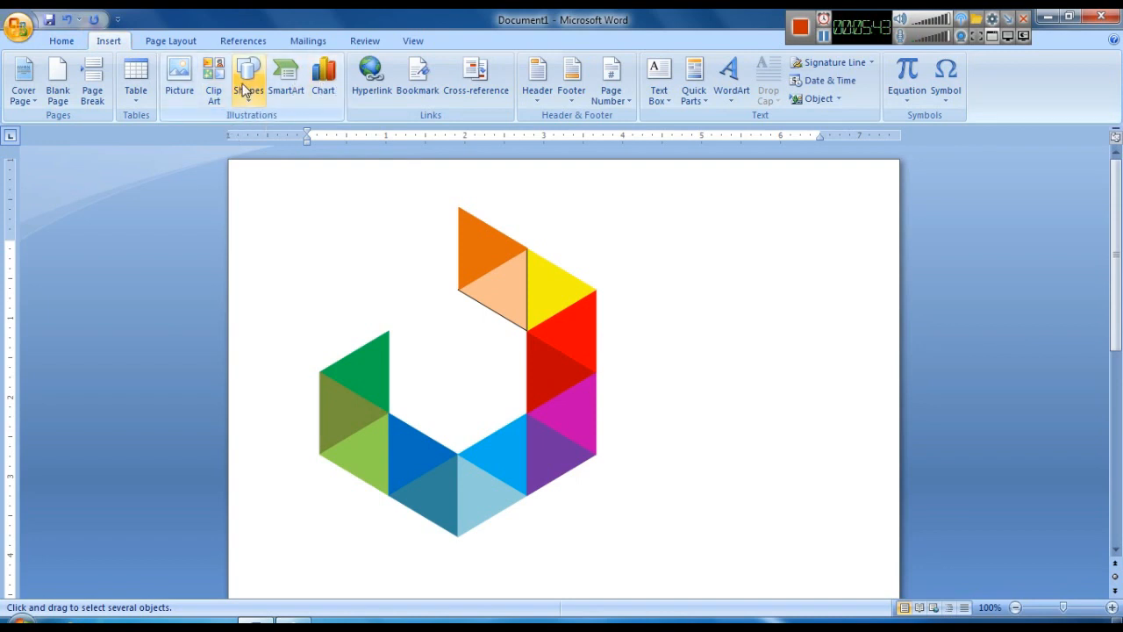
pyautogui.click(731, 79)
pyautogui.click(741, 130)
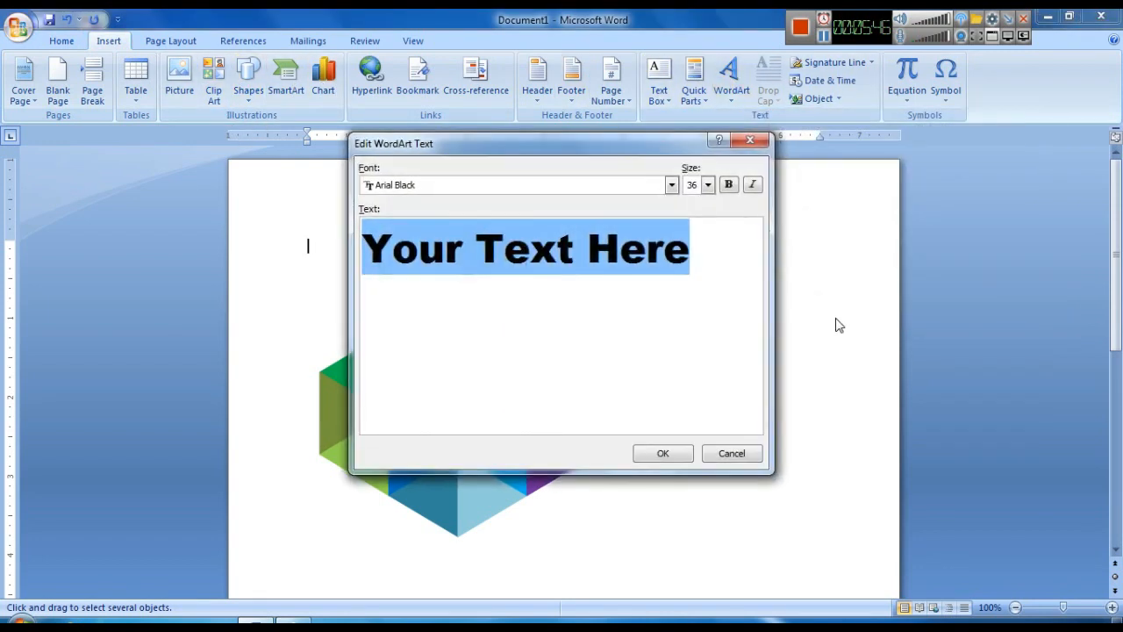
pyautogui.moveTo(612, 158); pyautogui.dragTo(812, 194)
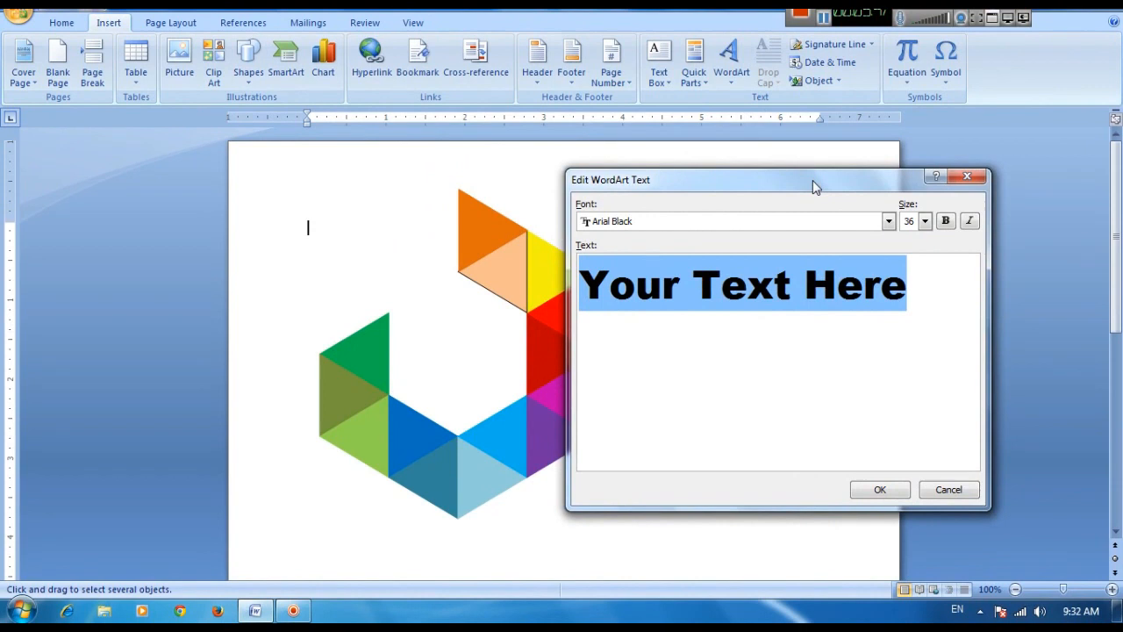
pyautogui.write('A')
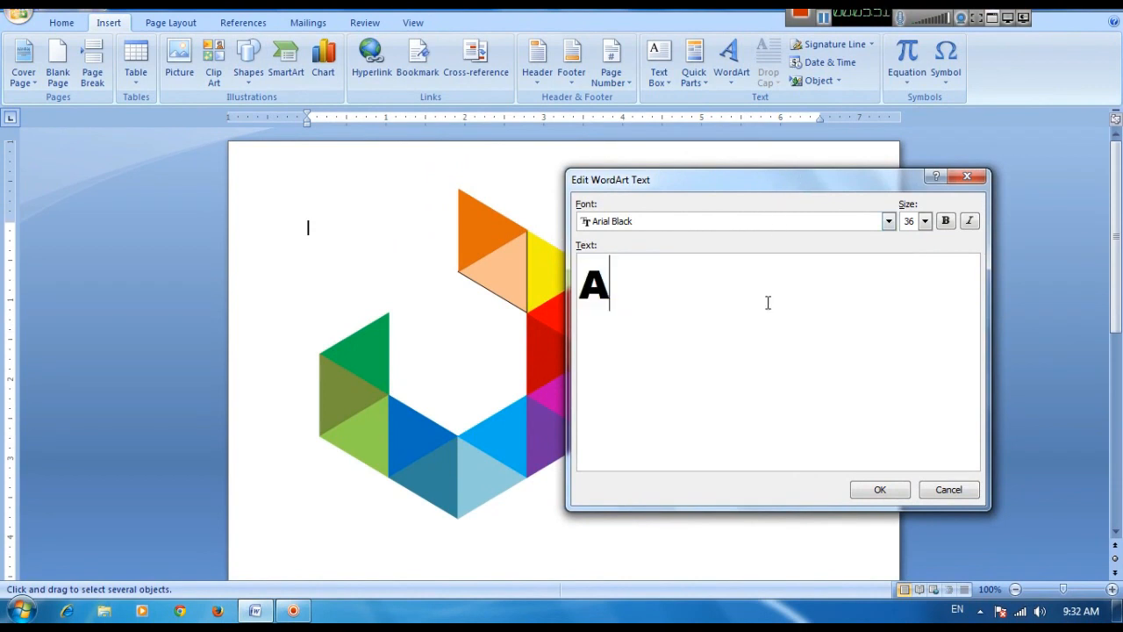
pyautogui.write(' D')
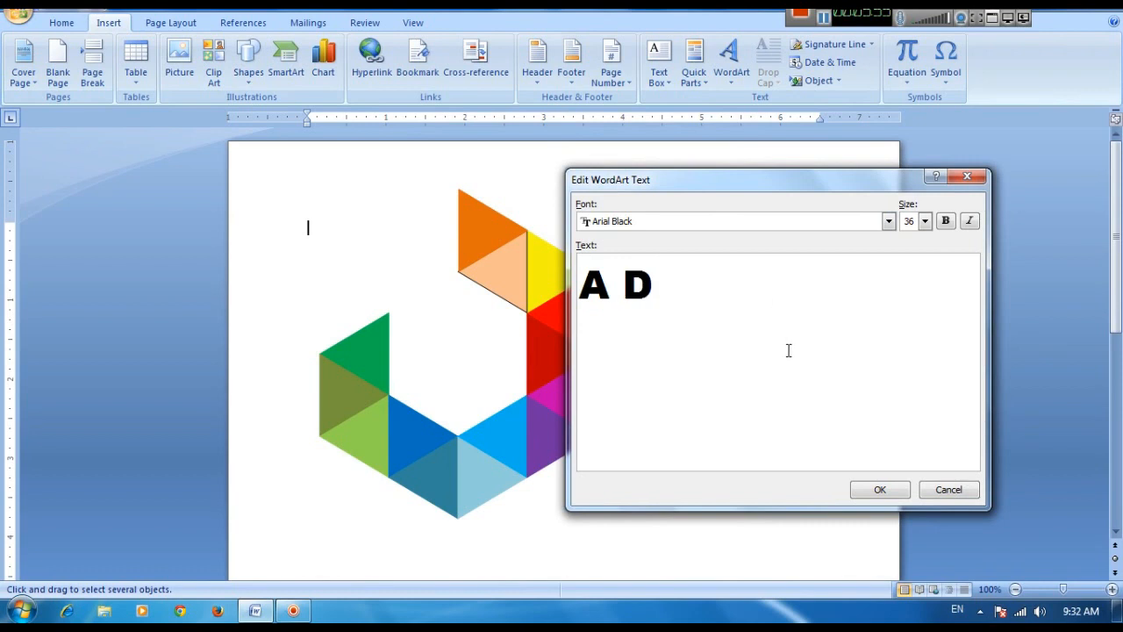
pyautogui.press('BackSpace')
pyautogui.press('BackSpace')
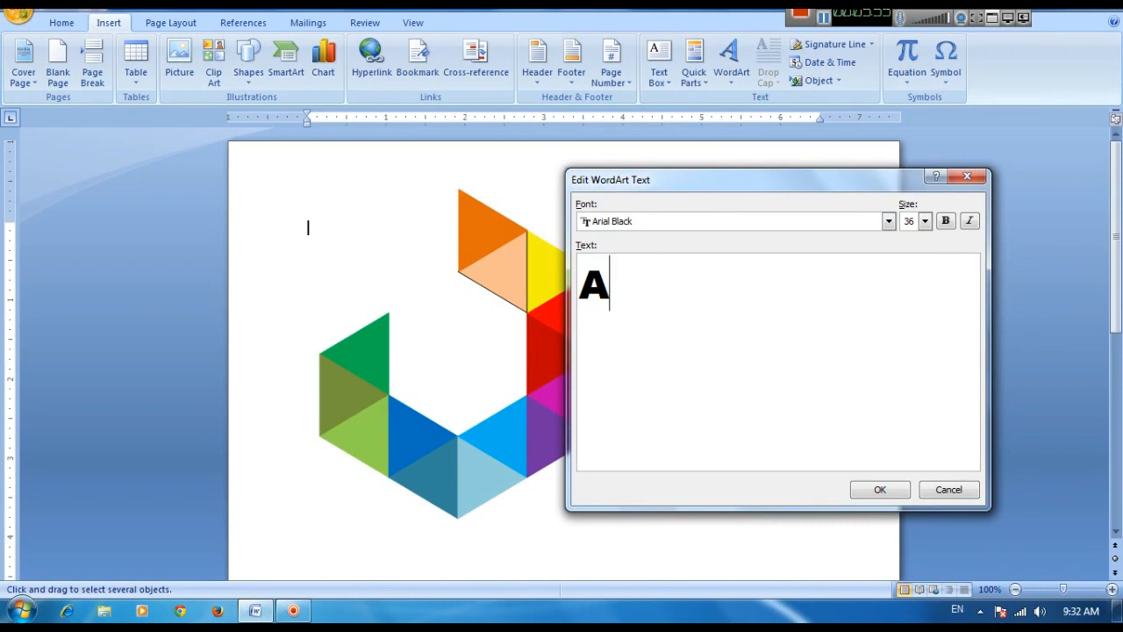
pyautogui.write('D')
# - Set the AD WordArt's font to Agency FB and place it in the document
pyautogui.click(761, 225)
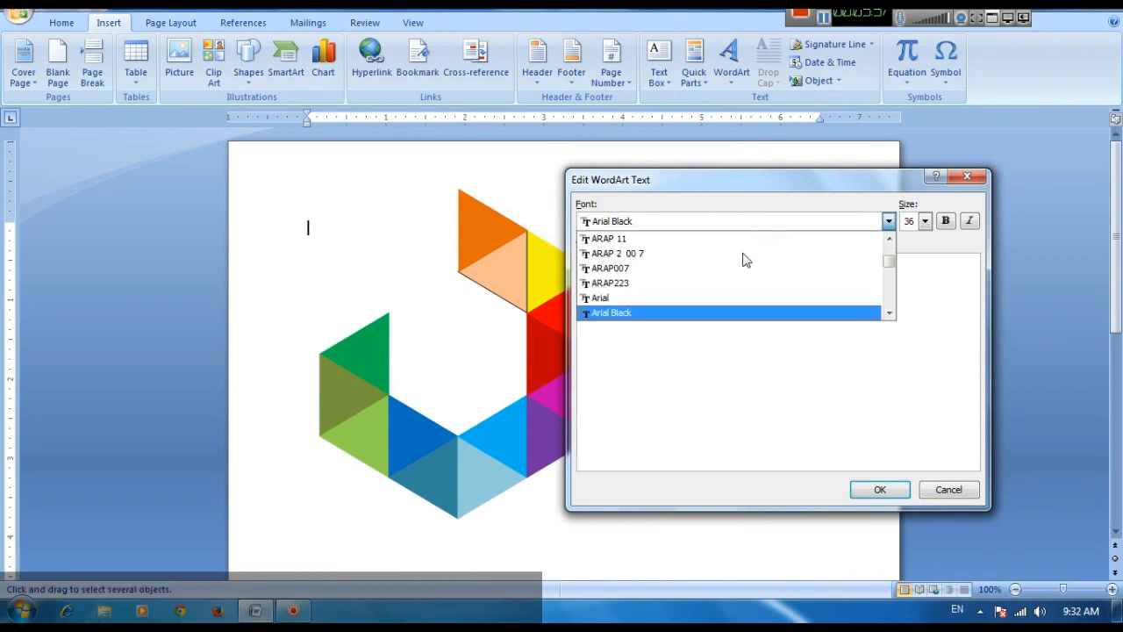
pyautogui.scroll(2, 734, 296)
pyautogui.scroll(6, 734, 296)
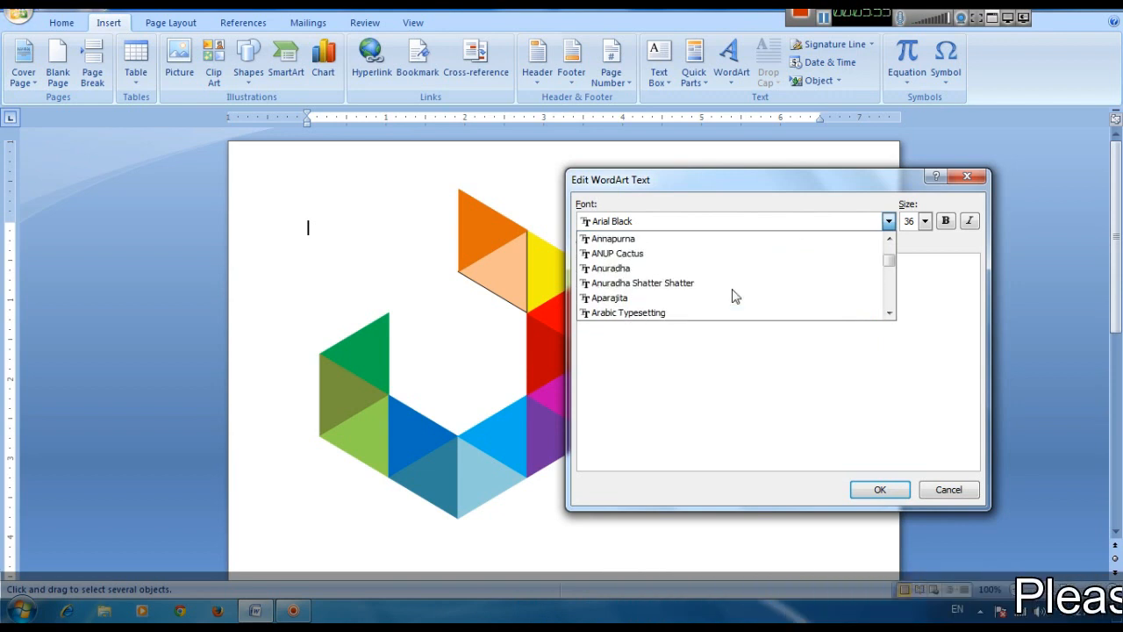
pyautogui.scroll(6, 734, 297)
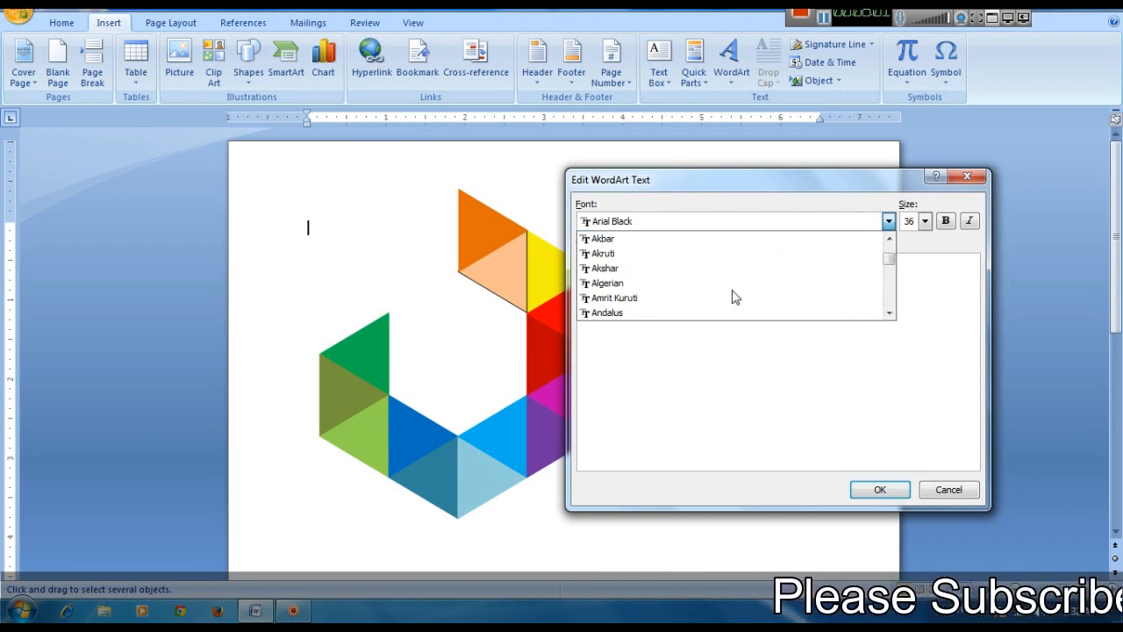
pyautogui.click(652, 300)
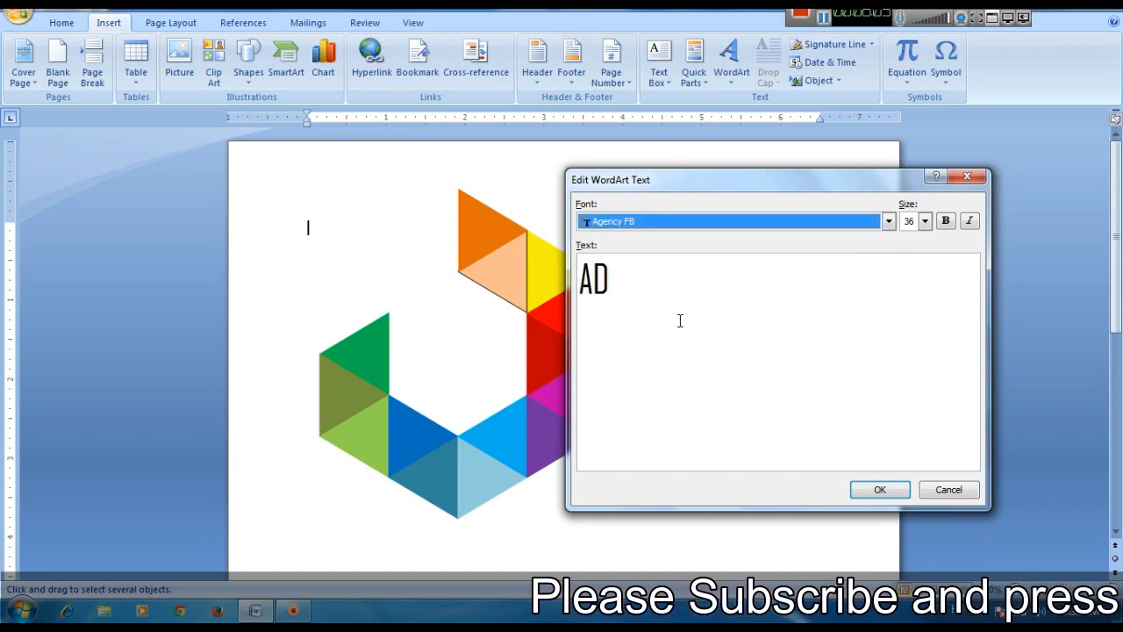
pyautogui.click(882, 493)
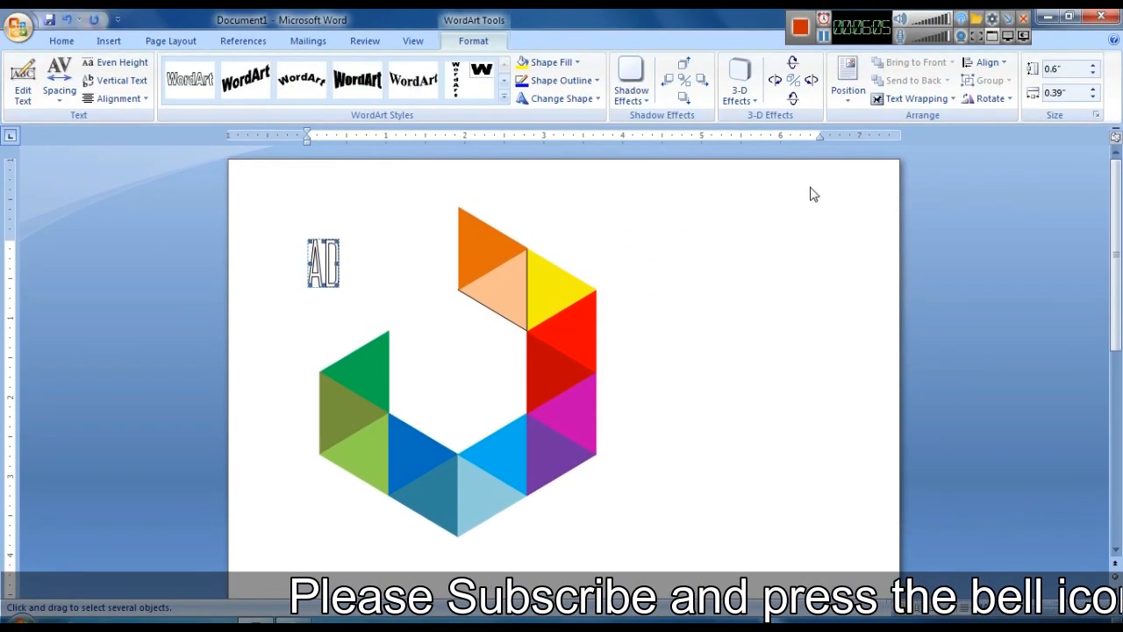
# - Make the AD lettering float freely and enlarge it inside the triangle ring to about 1.1 by 1.23 inches
pyautogui.click(921, 100)
pyautogui.click(935, 199)
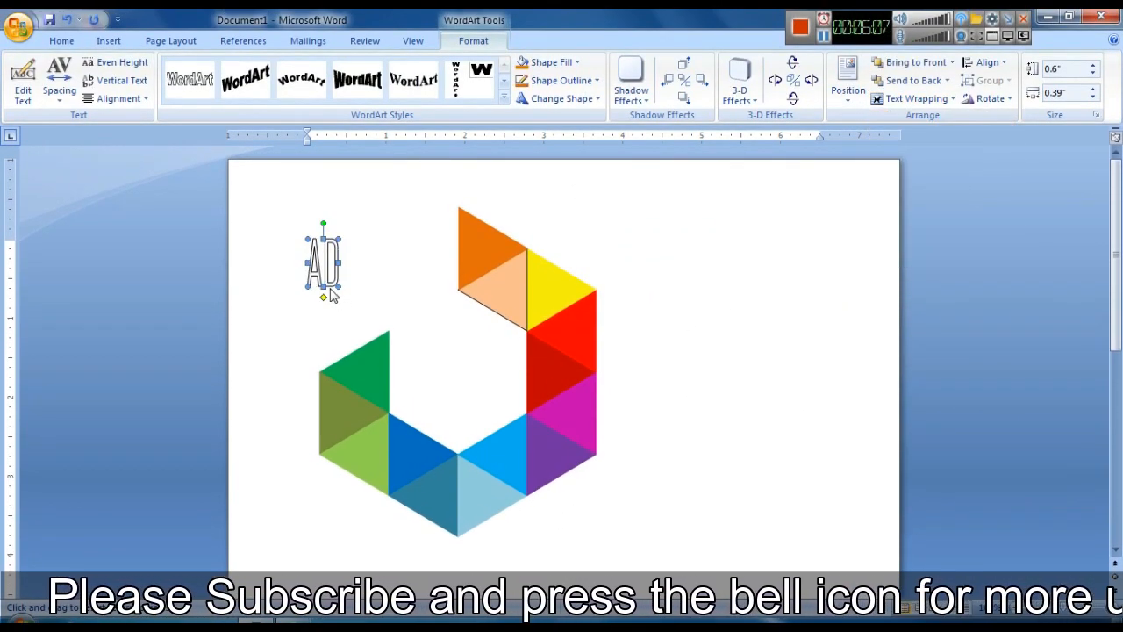
pyautogui.moveTo(323, 286); pyautogui.dragTo(503, 425)
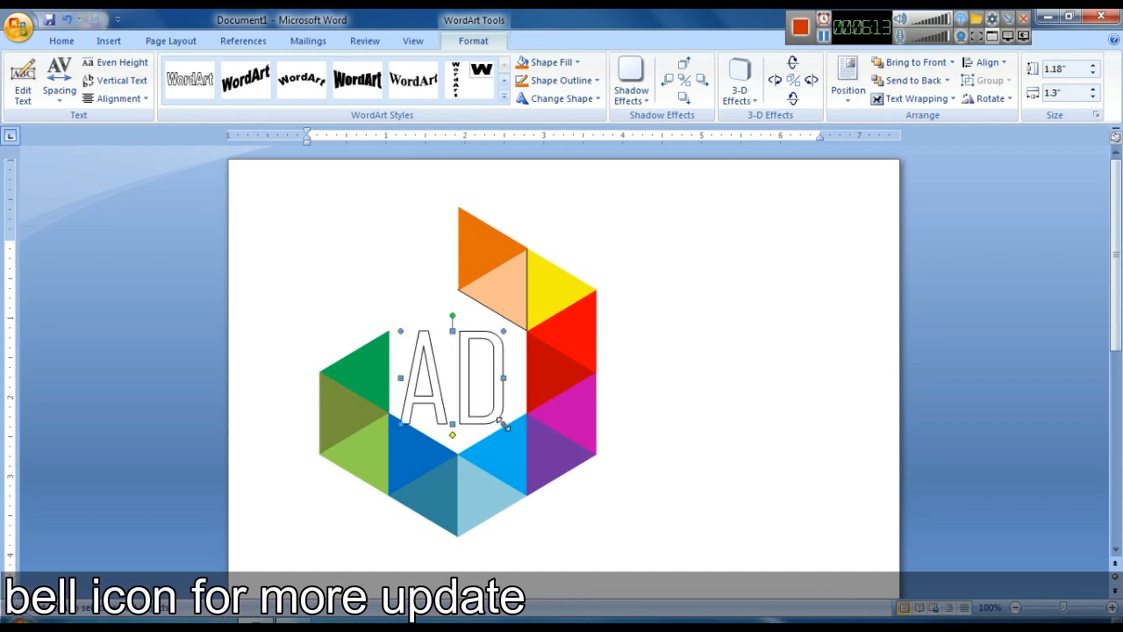
pyautogui.moveTo(404, 424); pyautogui.dragTo(409, 418)
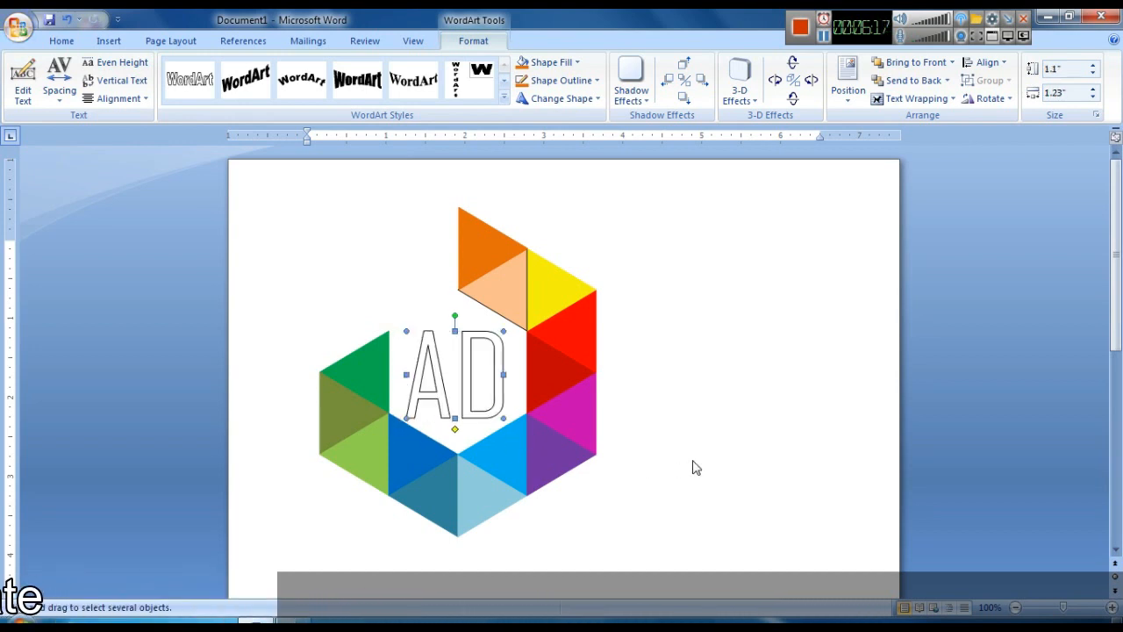
# - Nudge the AD lettering slightly to the right to center it within the triangle ring
pyautogui.click(694, 466)
pyautogui.click(471, 395)
pyautogui.hotkey('ctrl', 'Right')
pyautogui.hotkey('ctrl', 'Right')
pyautogui.hotkey('ctrl', 'Right')
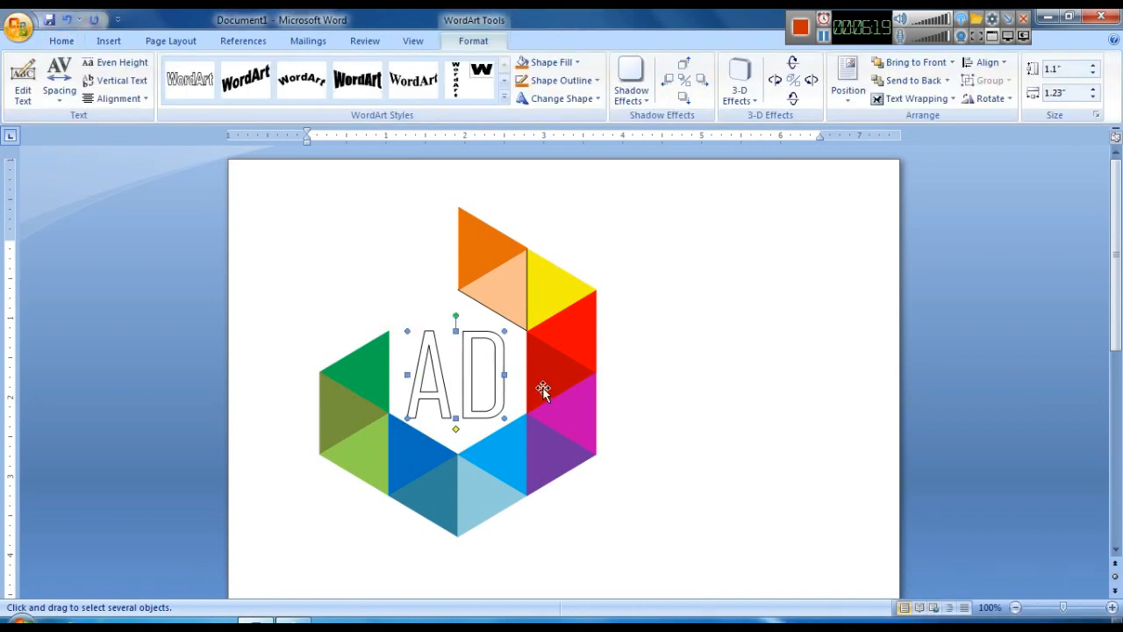
pyautogui.hotkey('ctrl', 'Right')
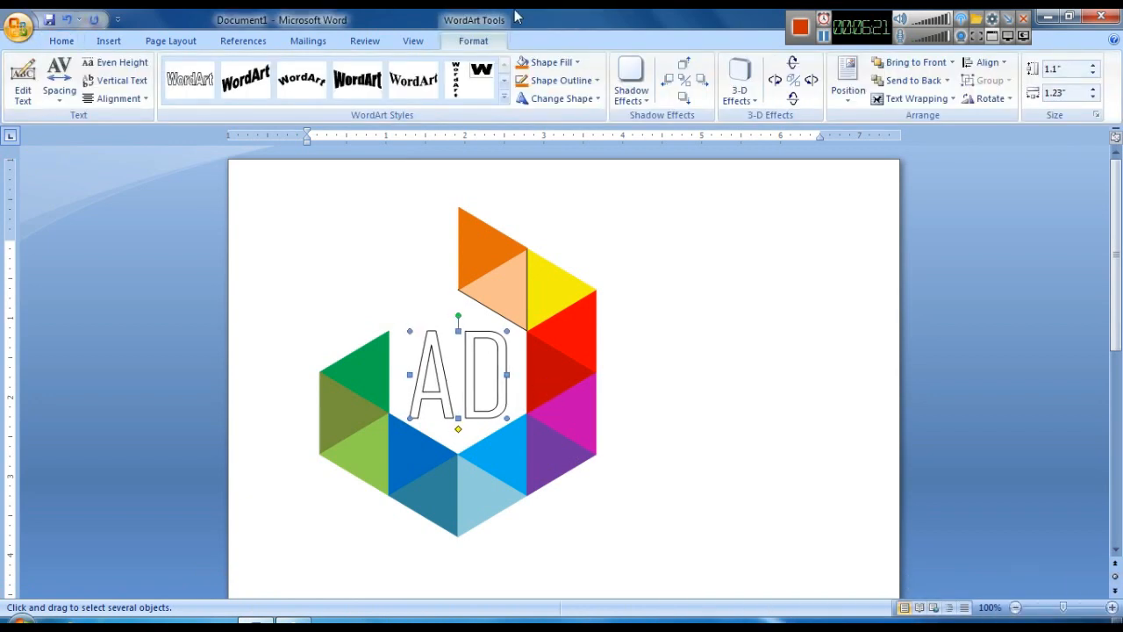
# - Give the AD lettering a medium gray fill and a matching gray outline, then deselect it
pyautogui.click(576, 63)
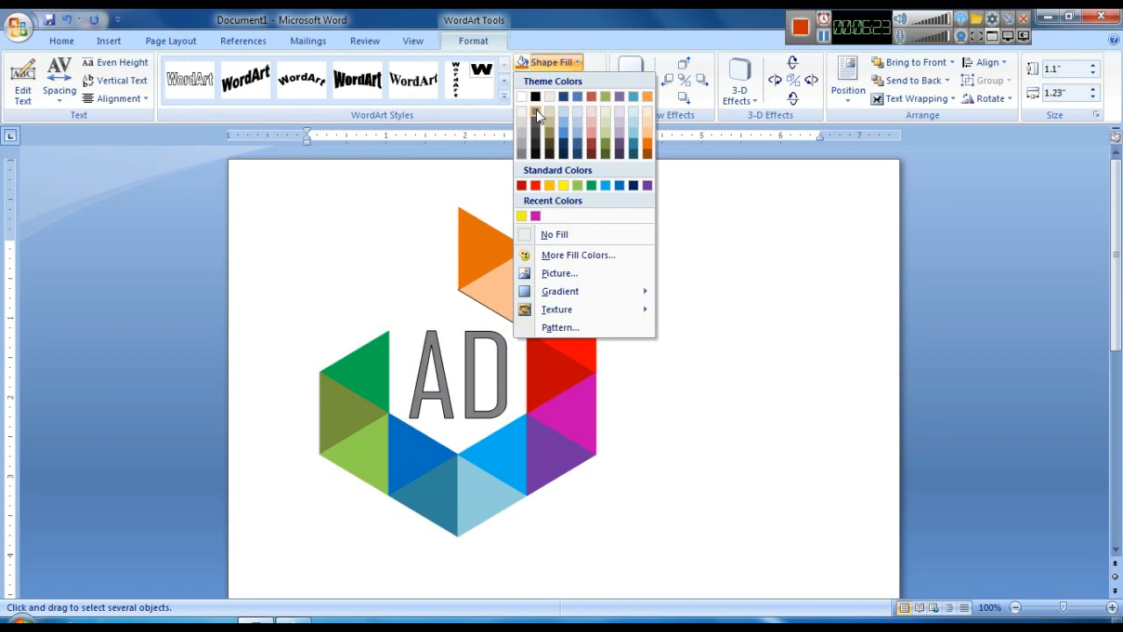
pyautogui.click(537, 117)
pyautogui.click(558, 80)
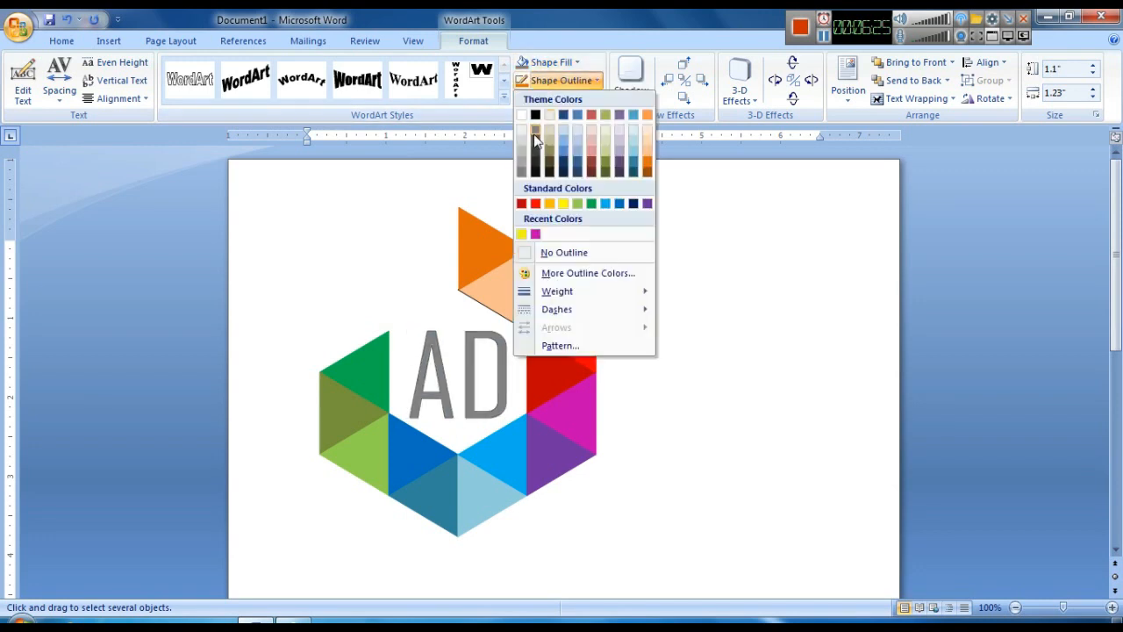
pyautogui.click(536, 138)
pyautogui.click(667, 325)
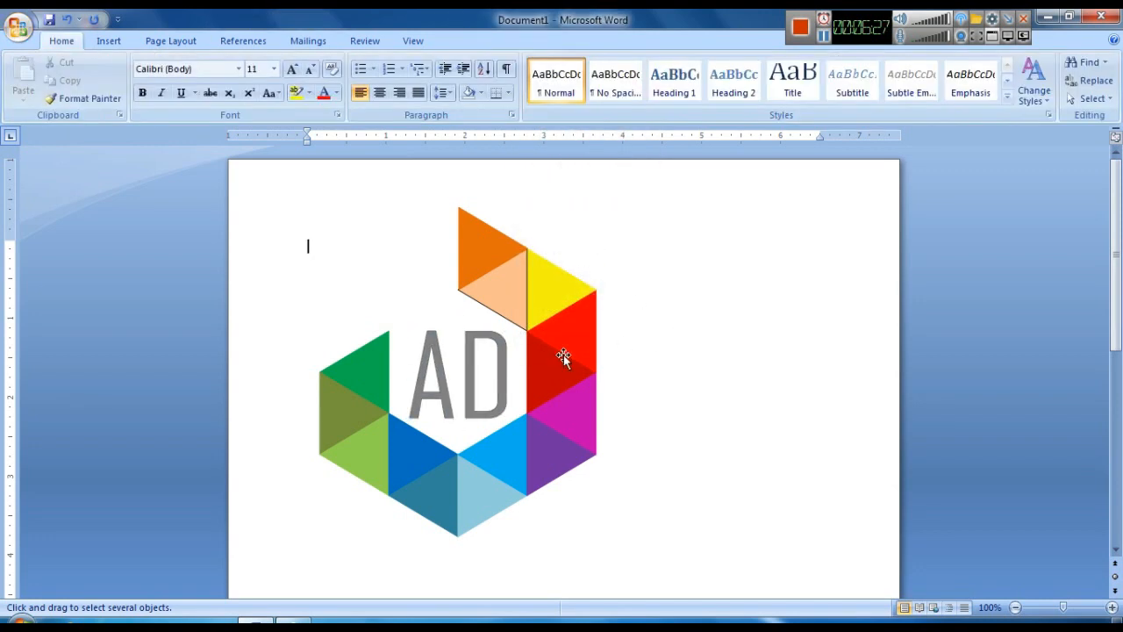
# - Shorten the AD lettering from its lower edge to about 0.88 inches high, then deselect it
pyautogui.click(443, 389)
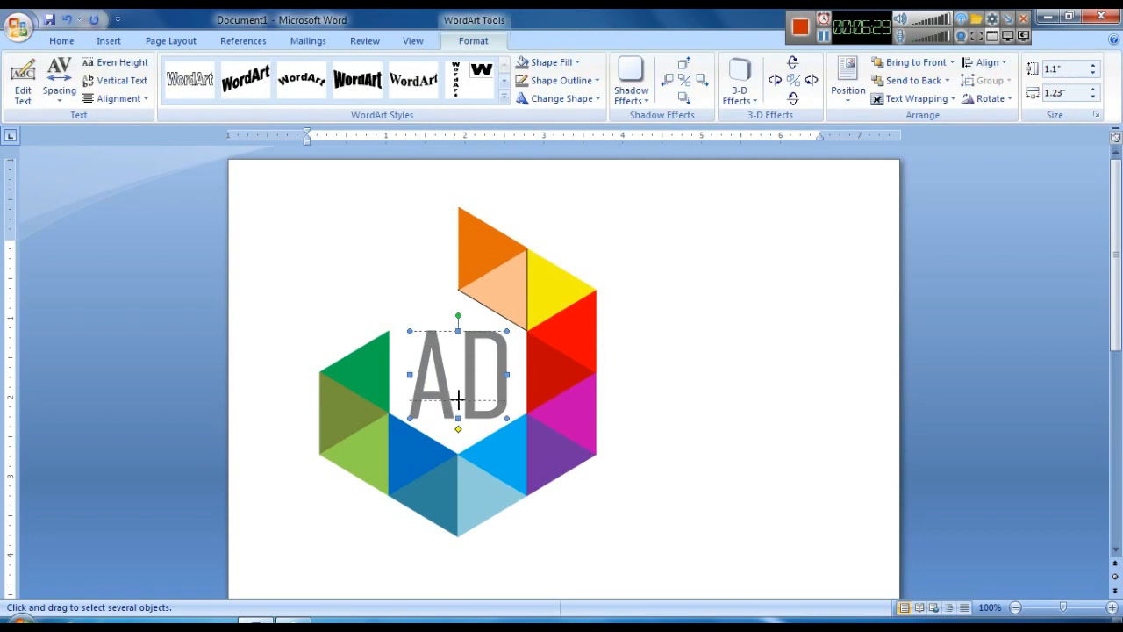
pyautogui.moveTo(458, 400); pyautogui.dragTo(458, 400)
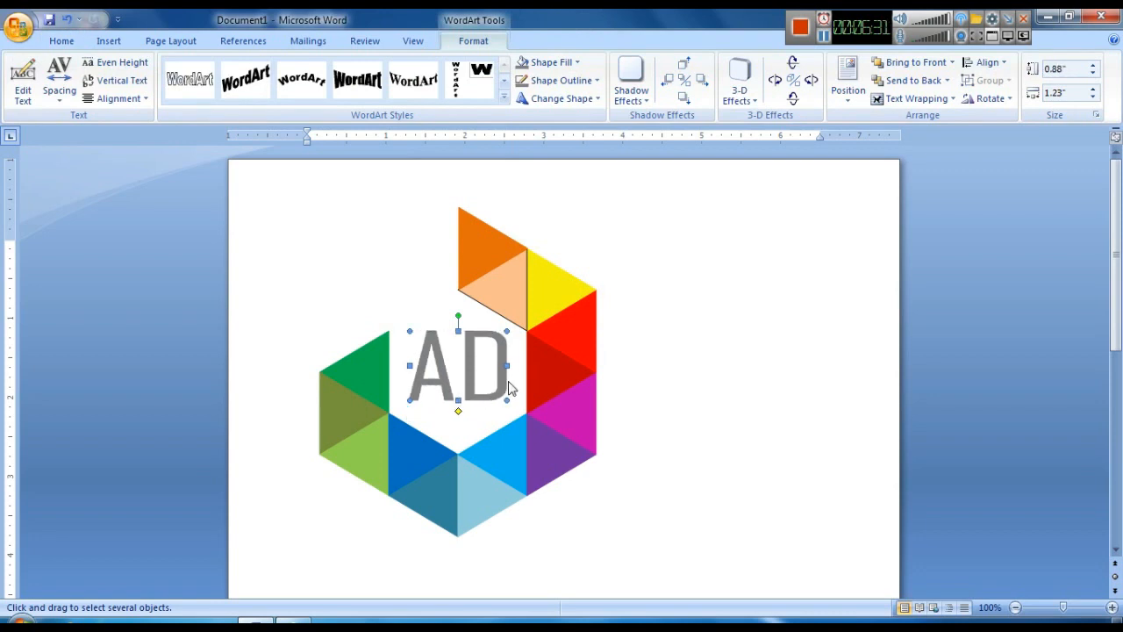
pyautogui.click(697, 381)
# - Start a second WordArt object in the plain outlined style with the text "Real Tech"
pyautogui.click(110, 42)
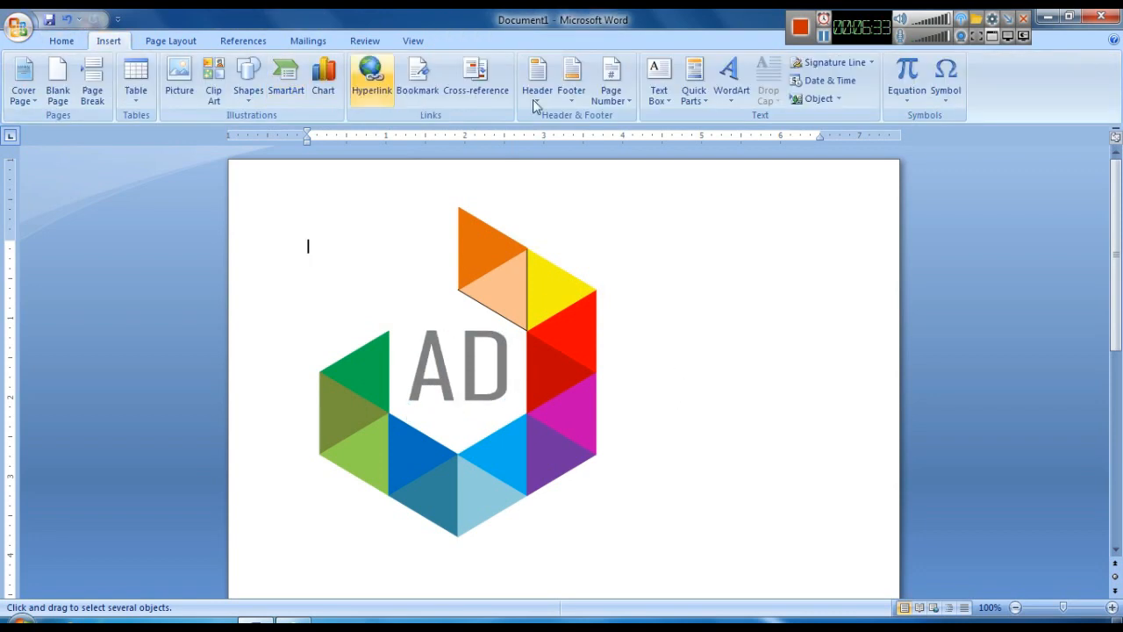
pyautogui.click(731, 78)
pyautogui.click(737, 153)
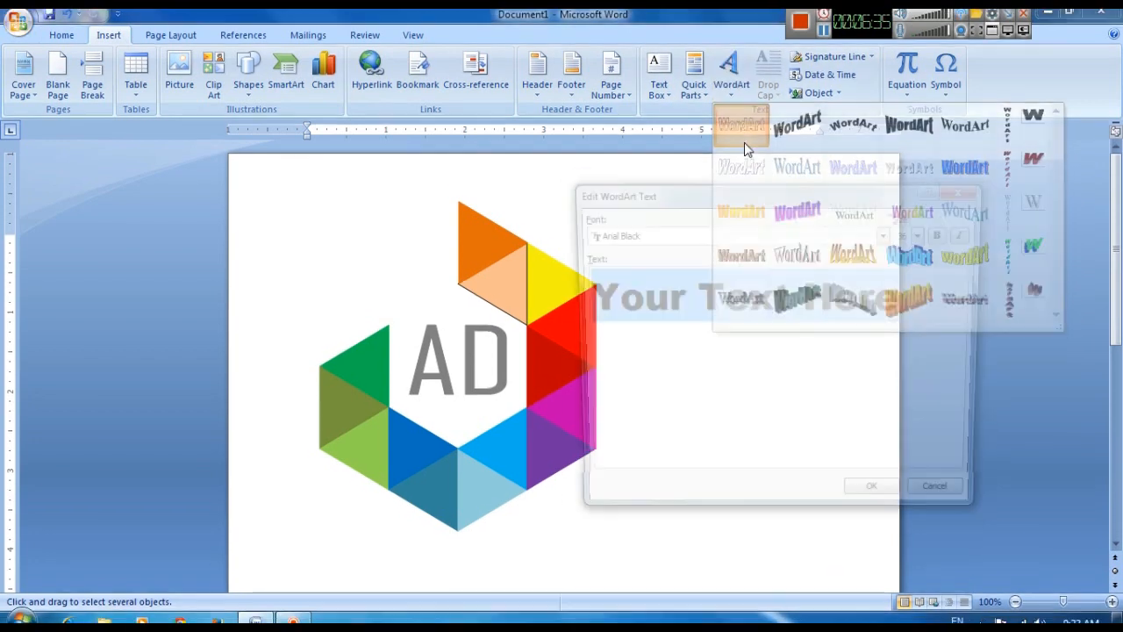
pyautogui.write('Reak')
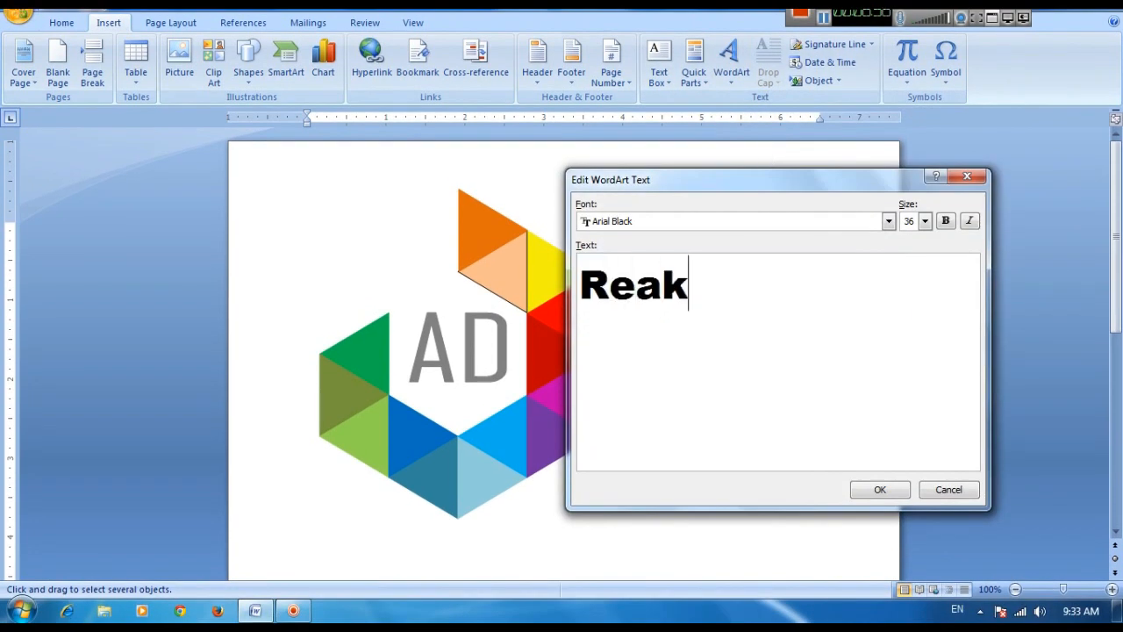
pyautogui.press('BackSpace')
pyautogui.write('l Tech')
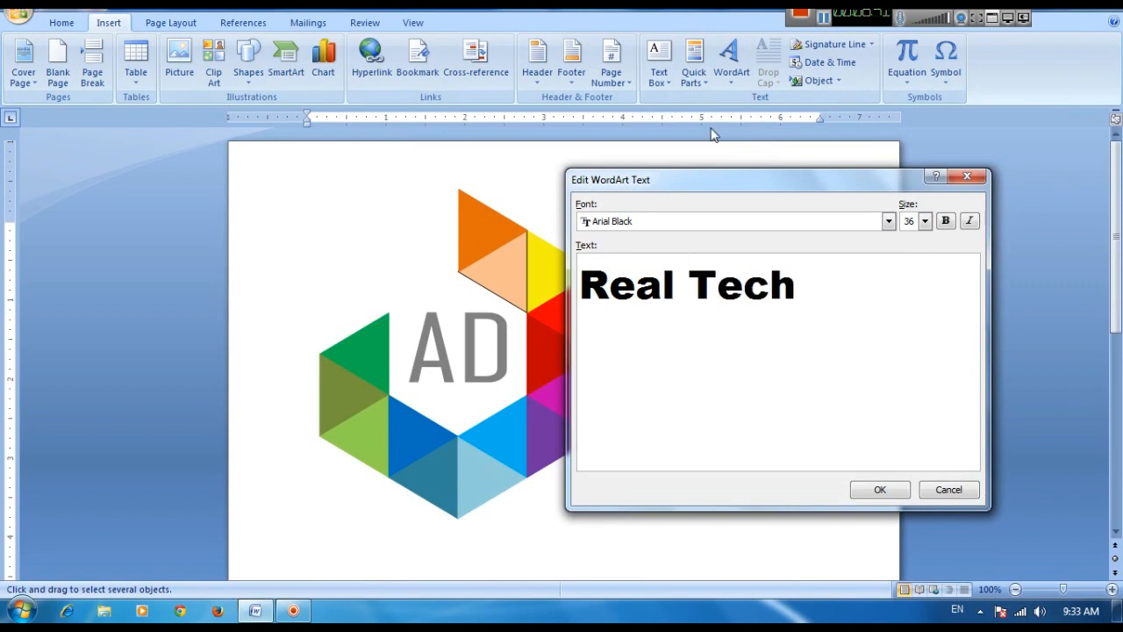
# - Set the Real Tech WordArt's font to Arial and place it in the document
pyautogui.click(712, 222)
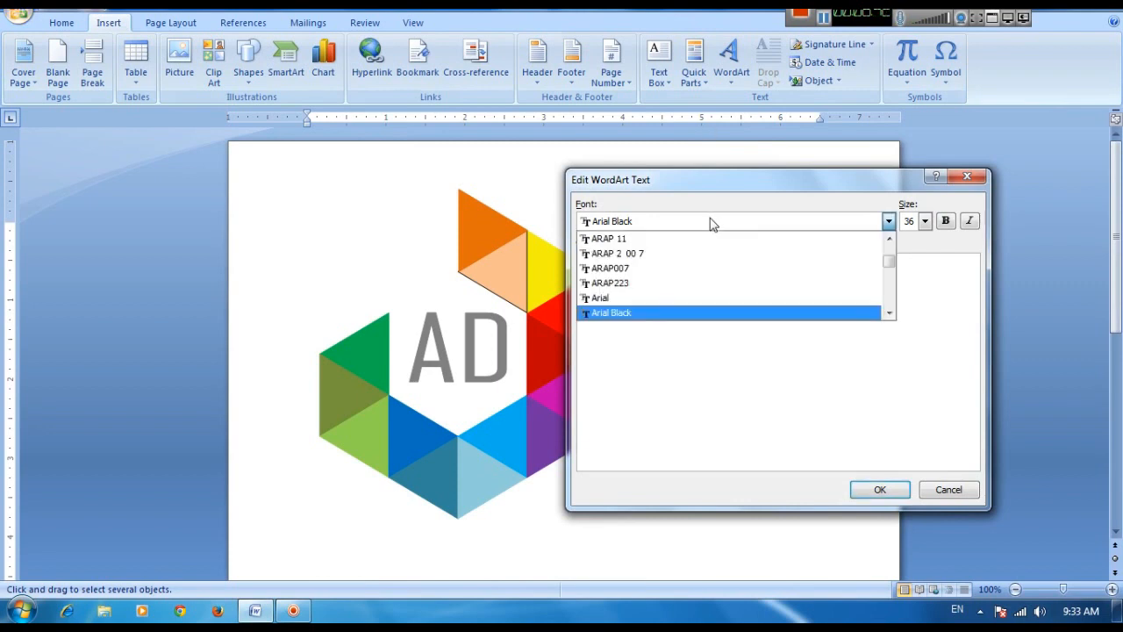
pyautogui.click(700, 299)
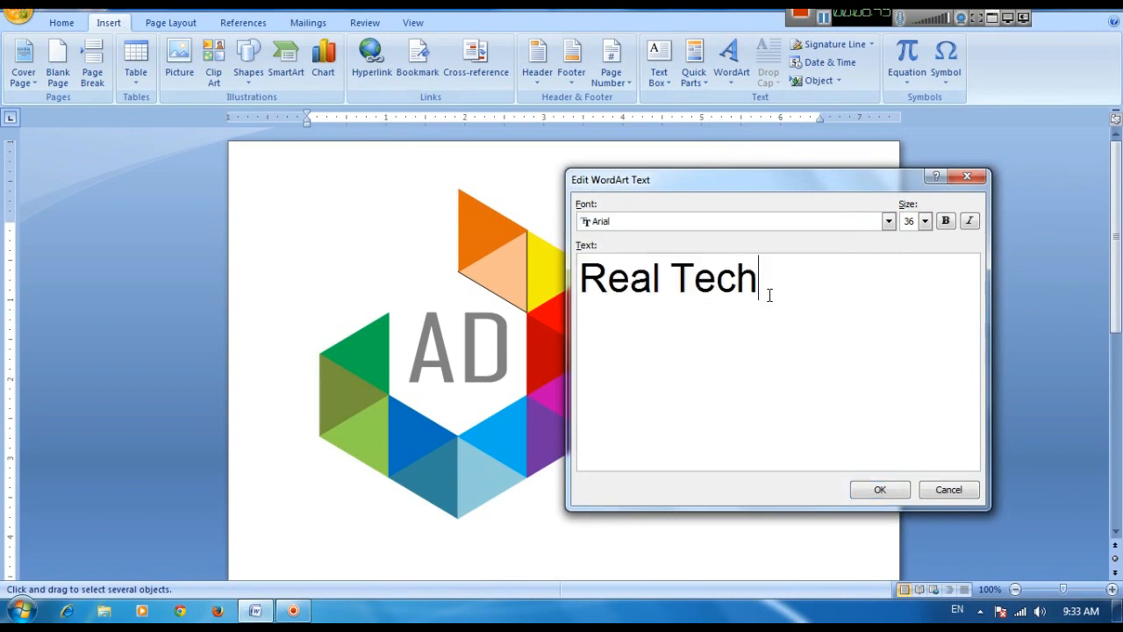
pyautogui.click(878, 491)
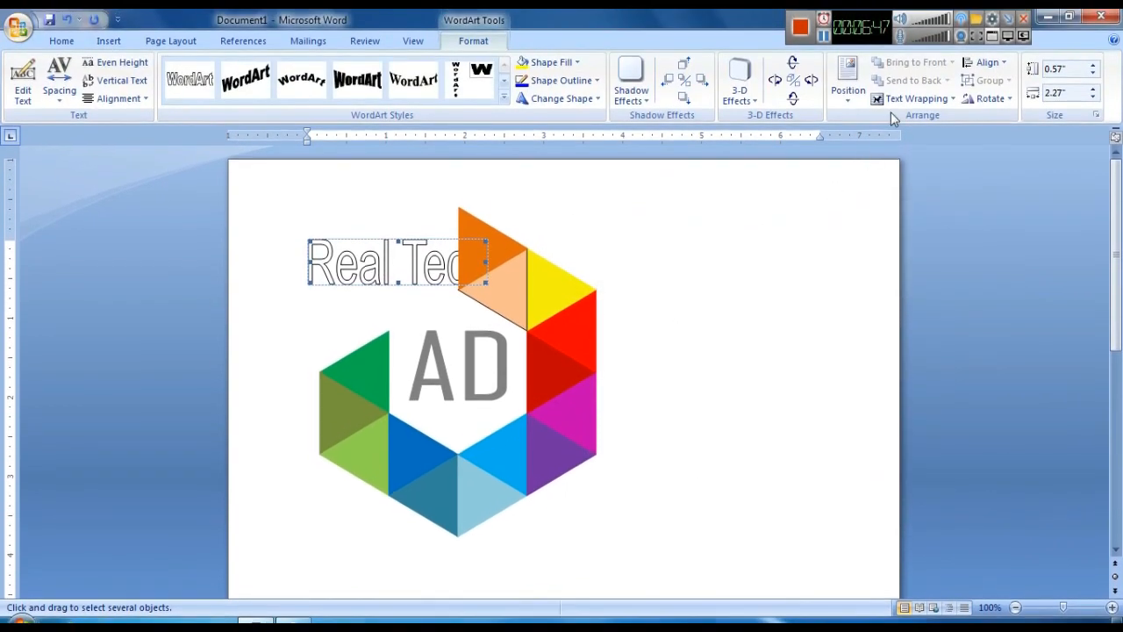
# - Make the Real Tech lettering float freely, shrink it to about 0.2 by 0.9 inches and move it directly beneath AD
pyautogui.click(913, 80)
pyautogui.click(923, 195)
pyautogui.moveTo(489, 239); pyautogui.dragTo(370, 275)
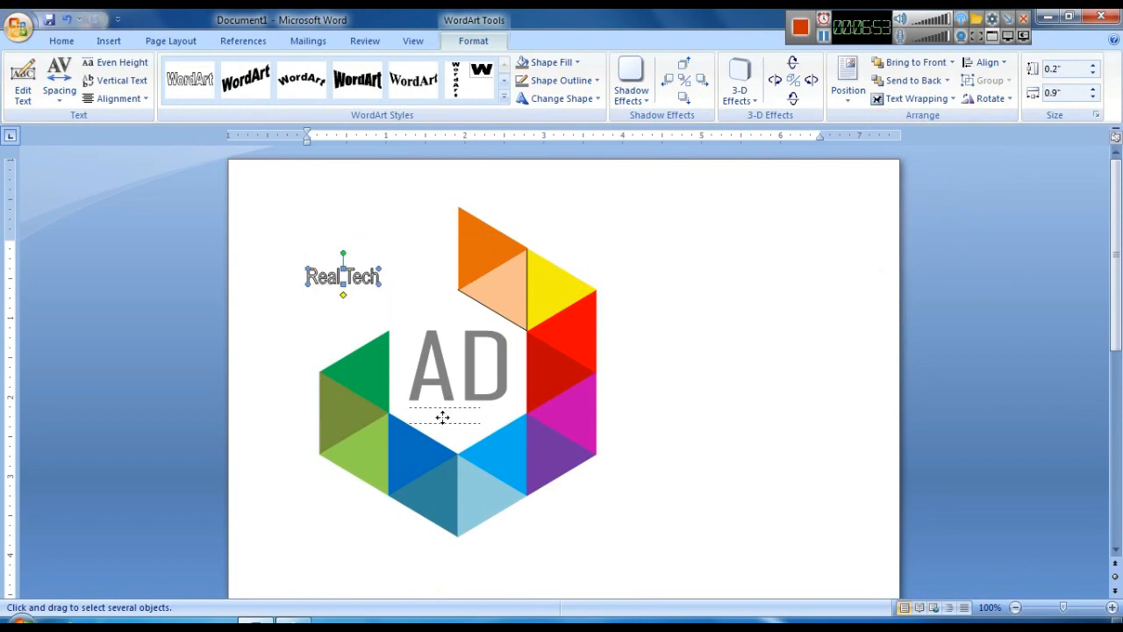
pyautogui.moveTo(442, 418); pyautogui.dragTo(444, 418)
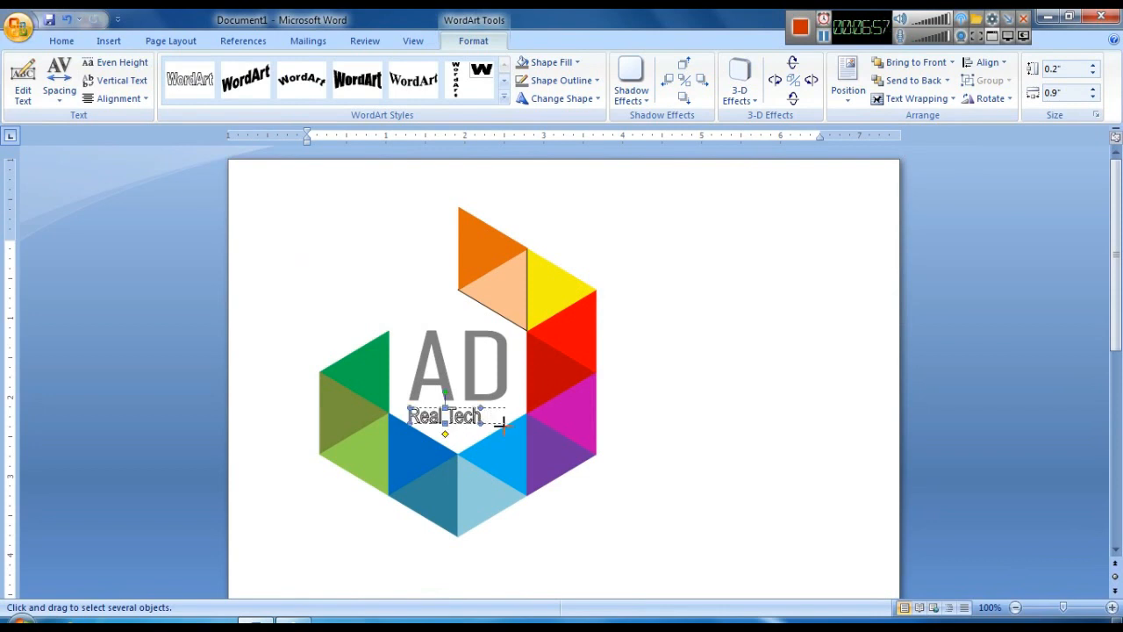
# - Resize the Real Tech lettering to about 1.23 inches wide and 0.23 inches high, and nudge it down clear of AD
pyautogui.moveTo(500, 422); pyautogui.dragTo(509, 421)
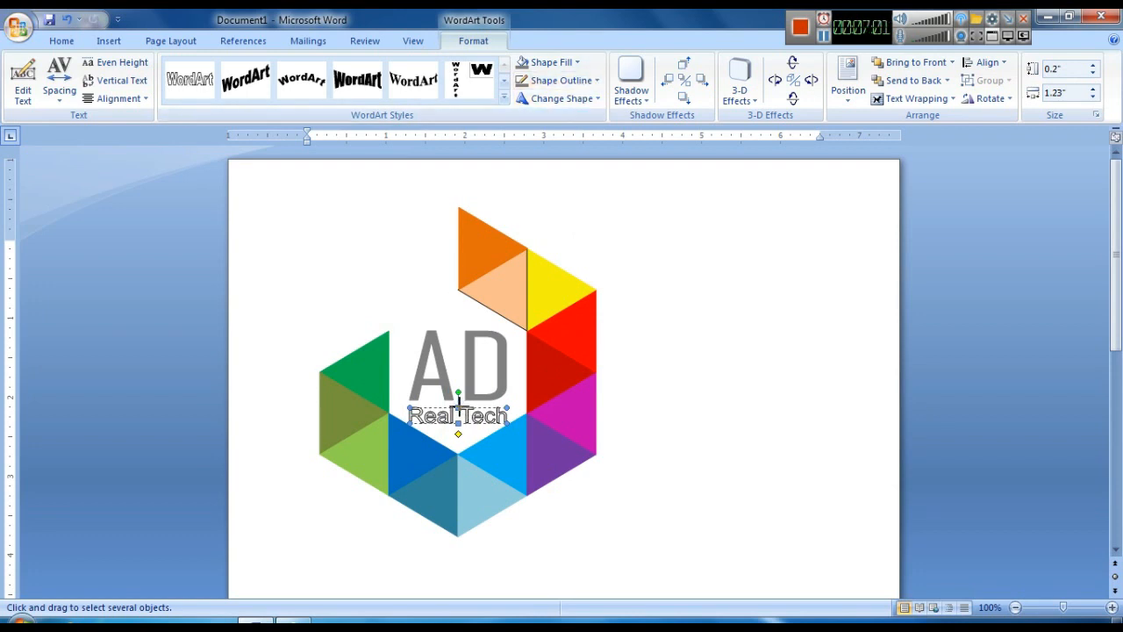
pyautogui.moveTo(458, 405); pyautogui.dragTo(458, 399)
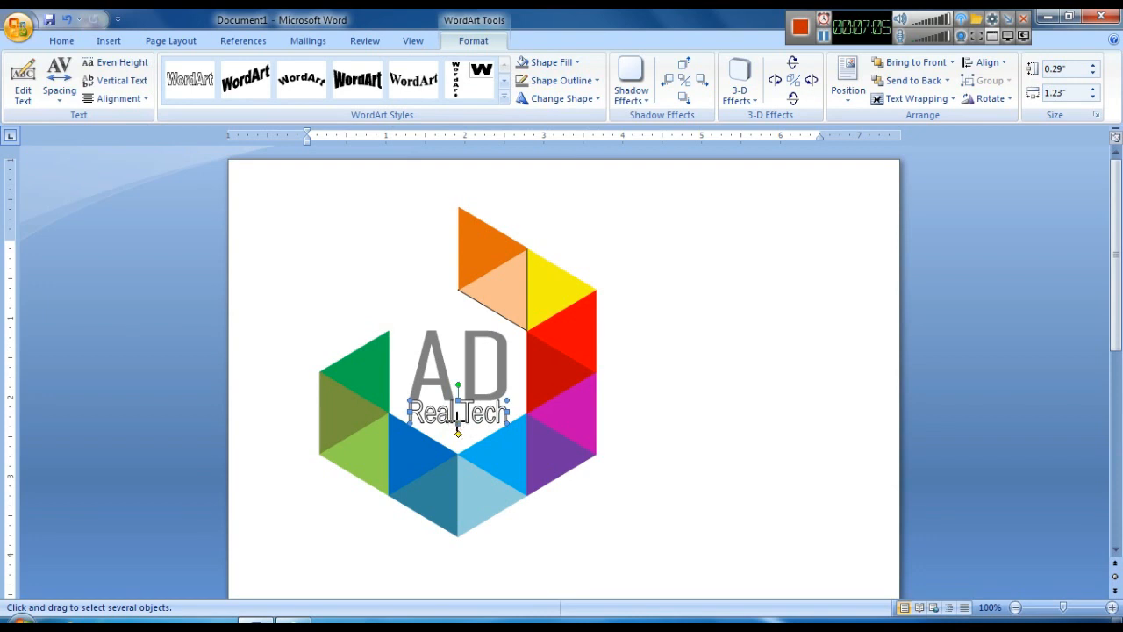
pyautogui.moveTo(458, 415); pyautogui.dragTo(458, 417)
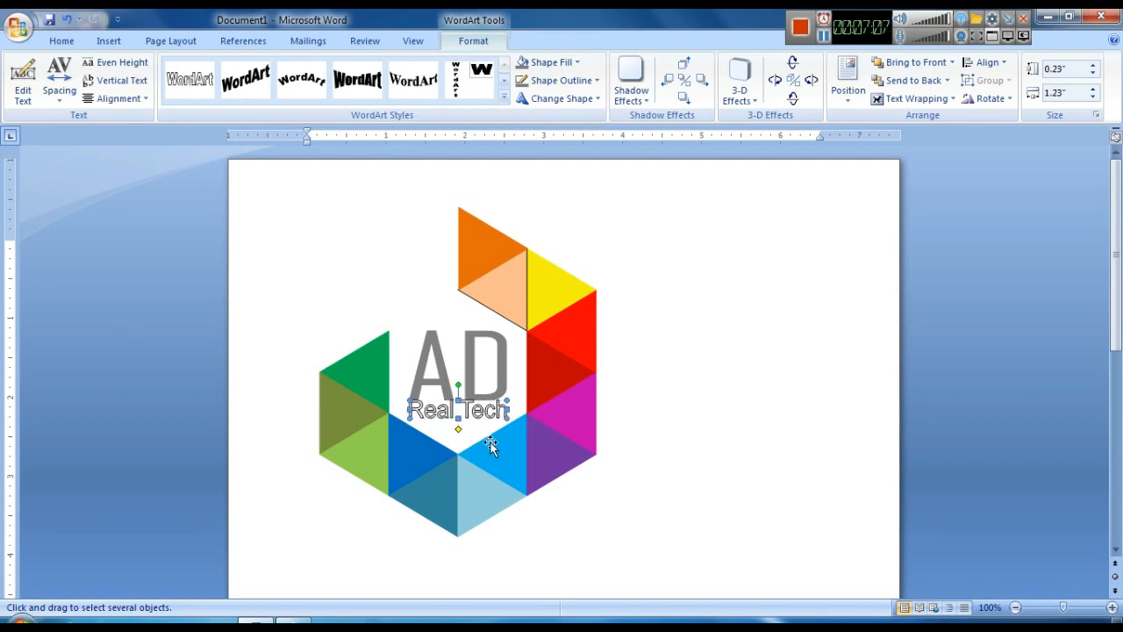
pyautogui.press('Down')
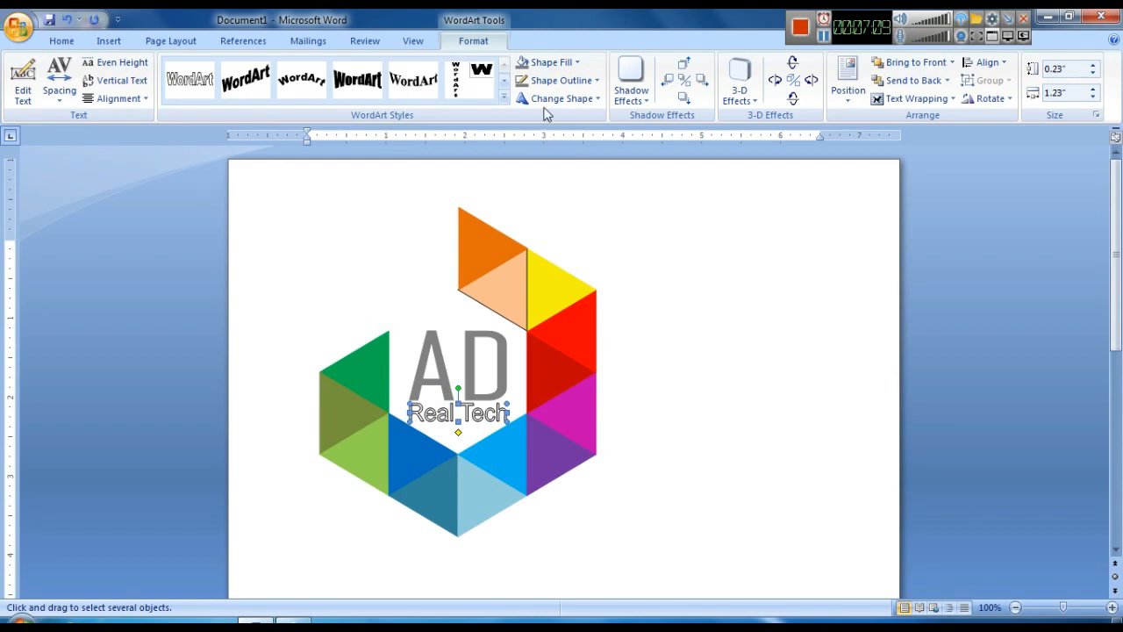
# - Fill the Real Tech lettering with black and give it a black outline
pyautogui.click(549, 62)
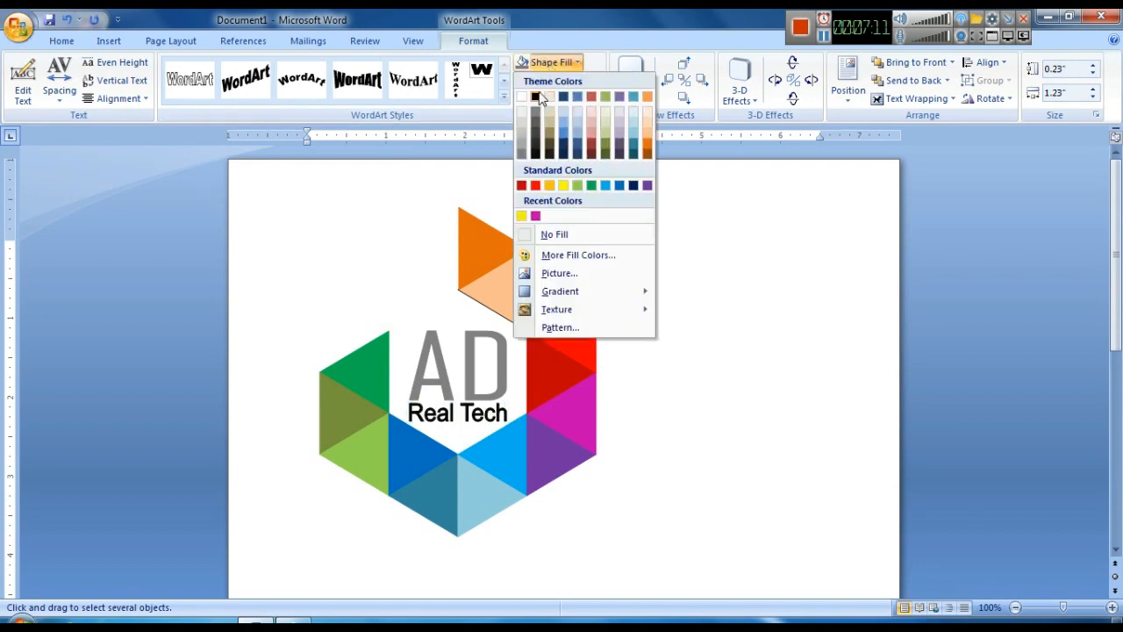
pyautogui.click(537, 97)
pyautogui.click(551, 80)
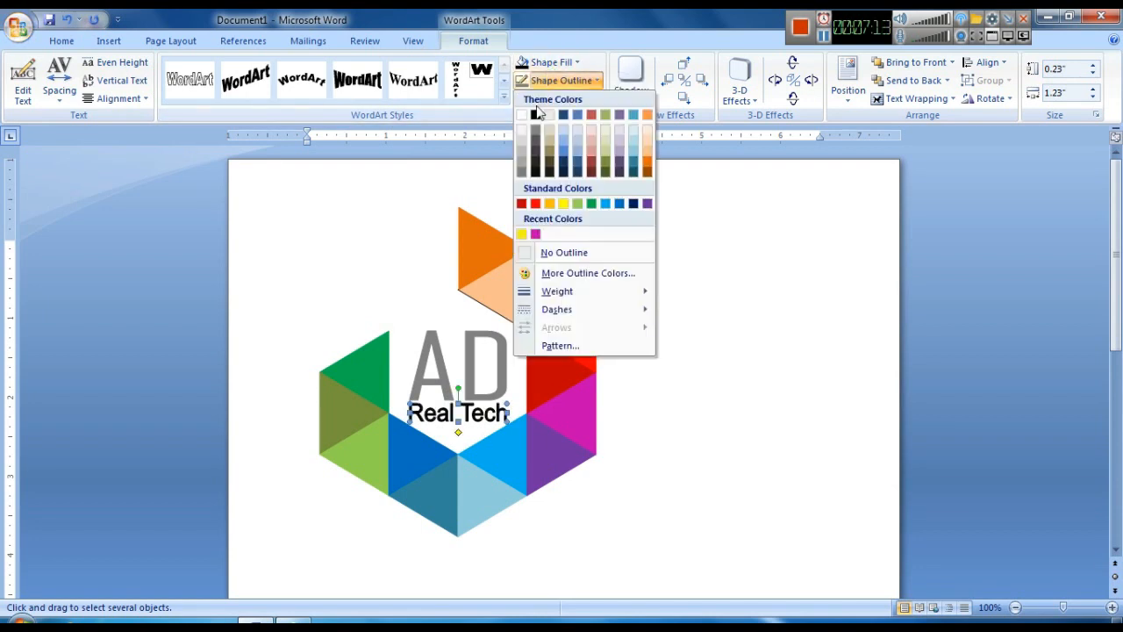
pyautogui.click(536, 115)
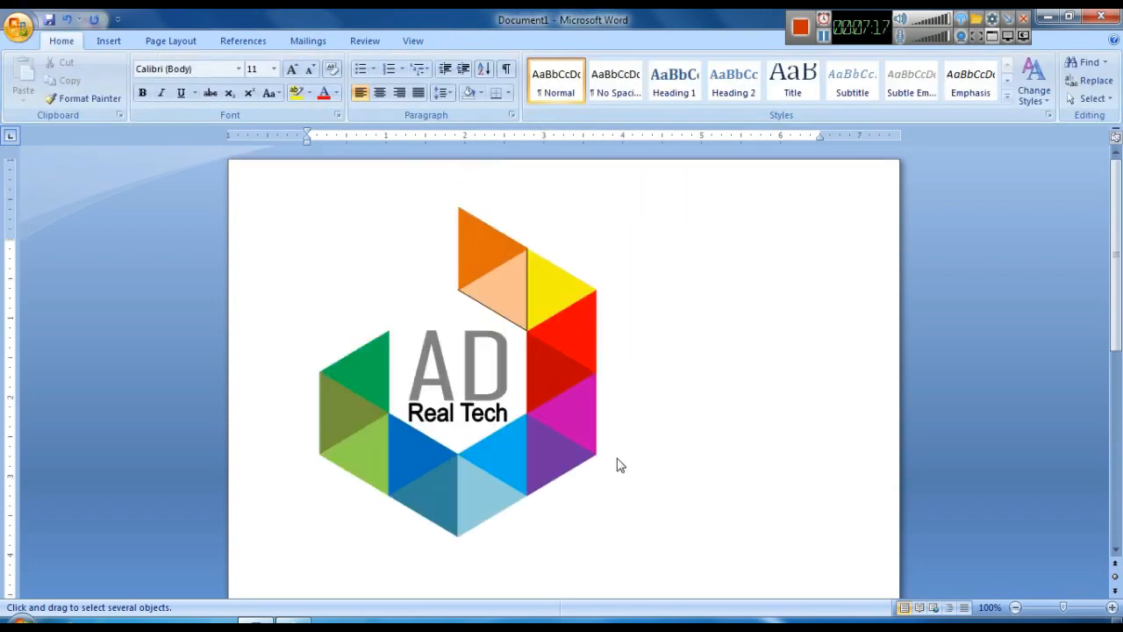
# - Set both the fill and the outline of the peach triangle beneath the orange one to the same light orange
pyautogui.click(521, 299)
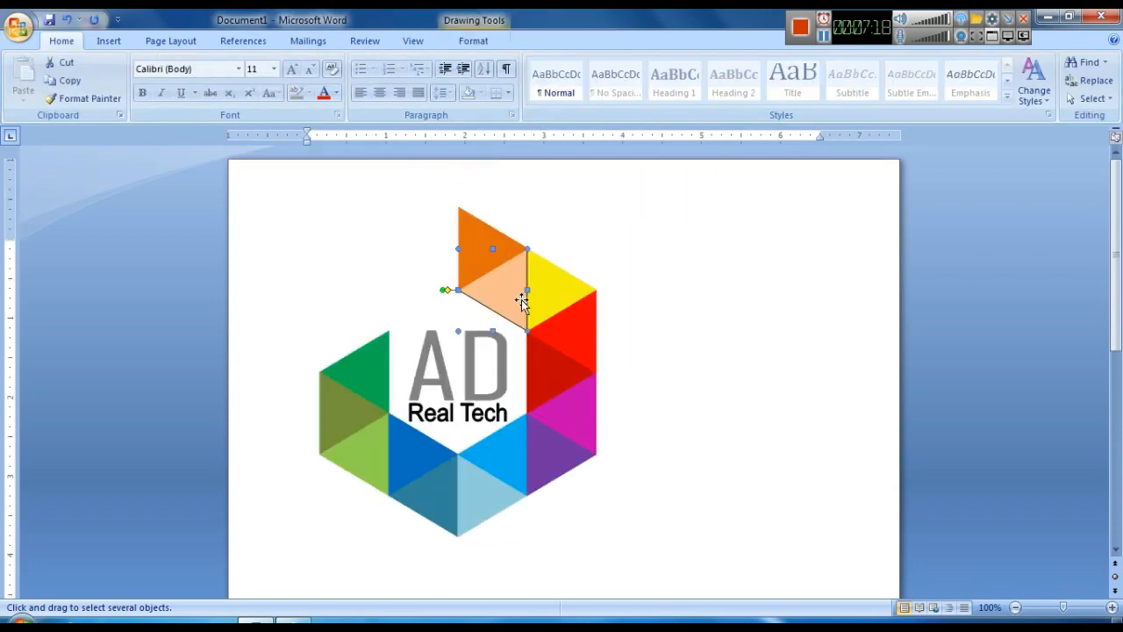
pyautogui.click(473, 41)
pyautogui.click(531, 62)
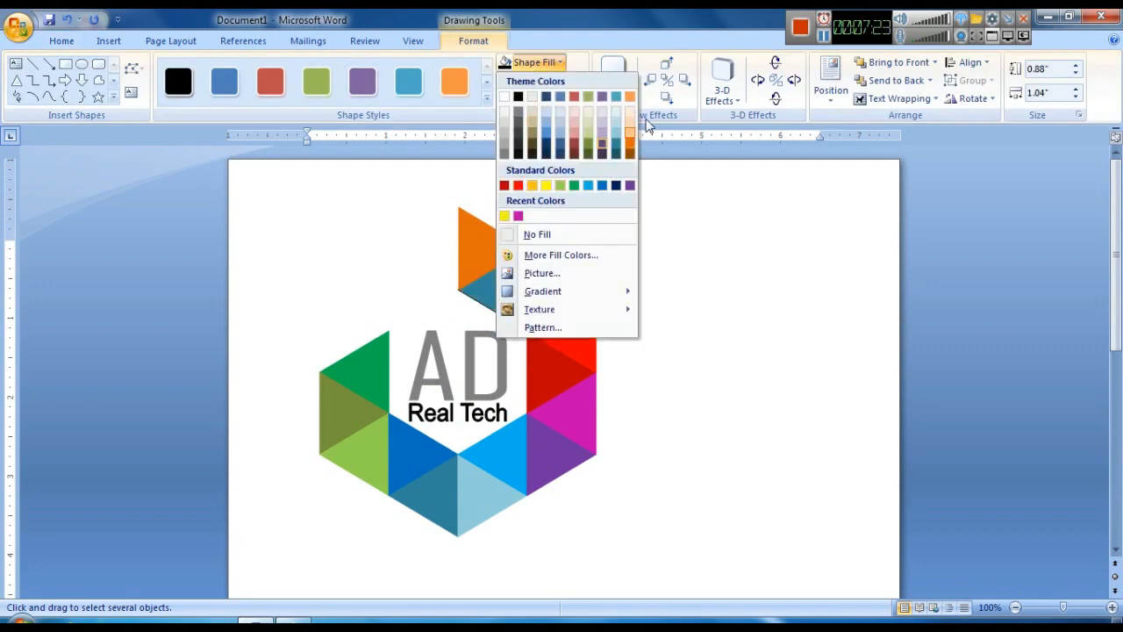
pyautogui.click(635, 137)
pyautogui.click(539, 80)
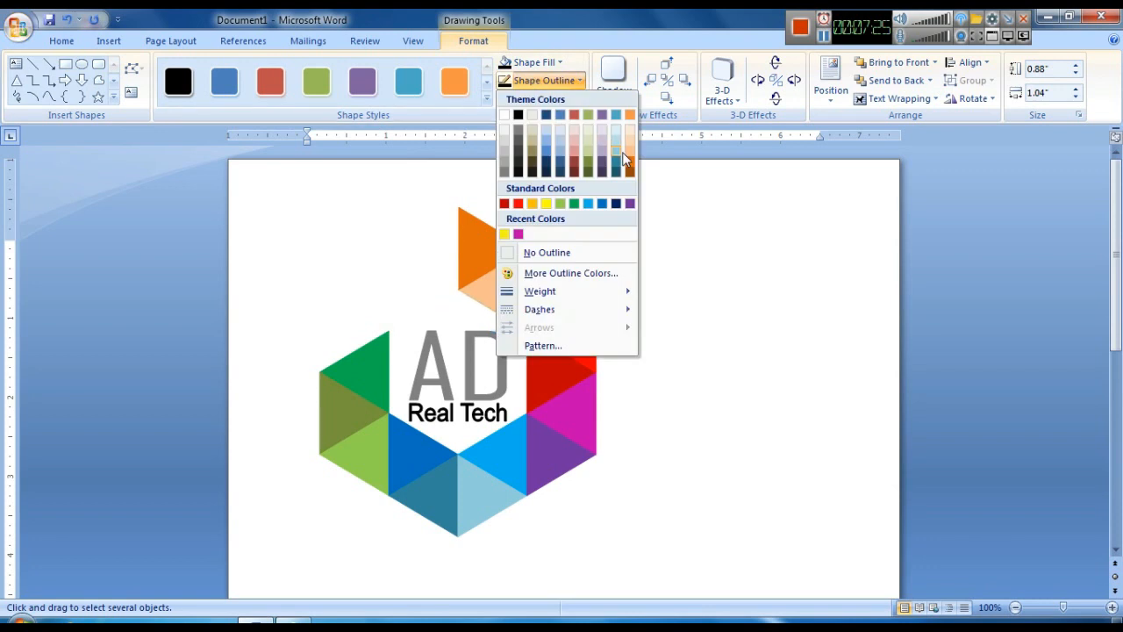
pyautogui.click(634, 158)
pyautogui.click(622, 343)
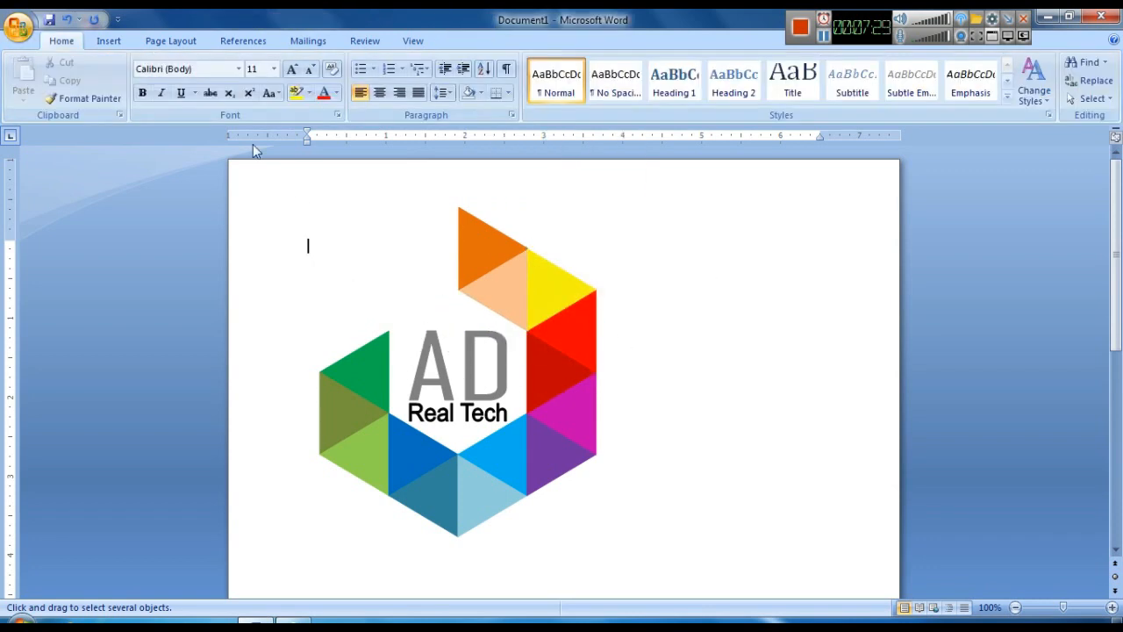
# - Copy the dark green triangle into the space above it, tilt the copy and shrink it to about 0.47 by 0.84 inches
pyautogui.click(359, 360)
pyautogui.moveTo(372, 373); pyautogui.dragTo(279, 250)
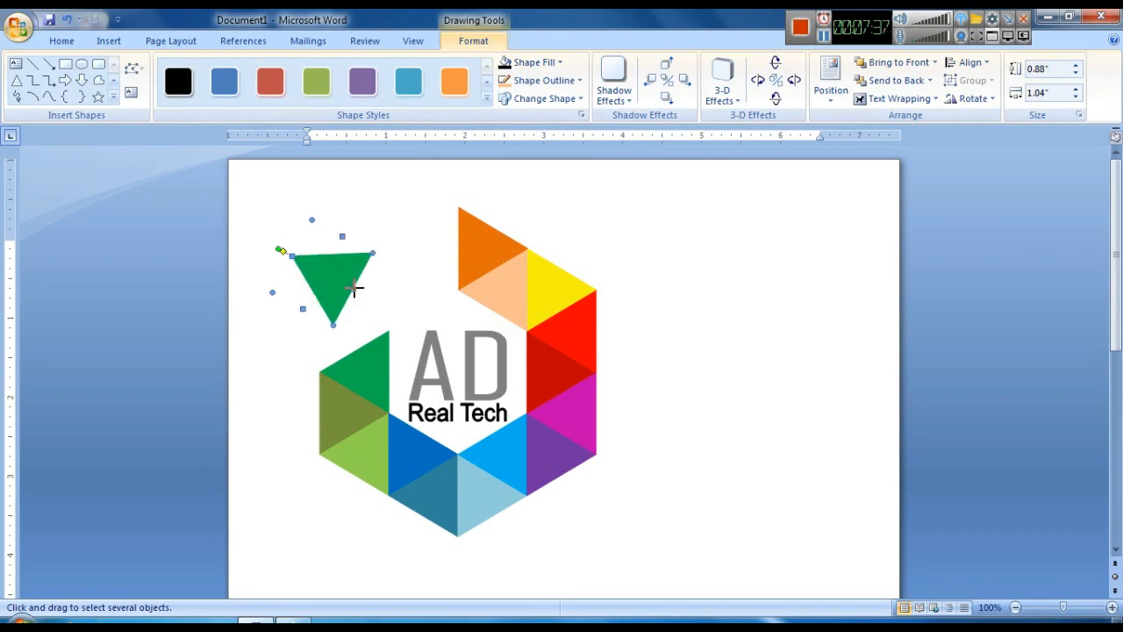
pyautogui.moveTo(327, 273); pyautogui.dragTo(326, 279)
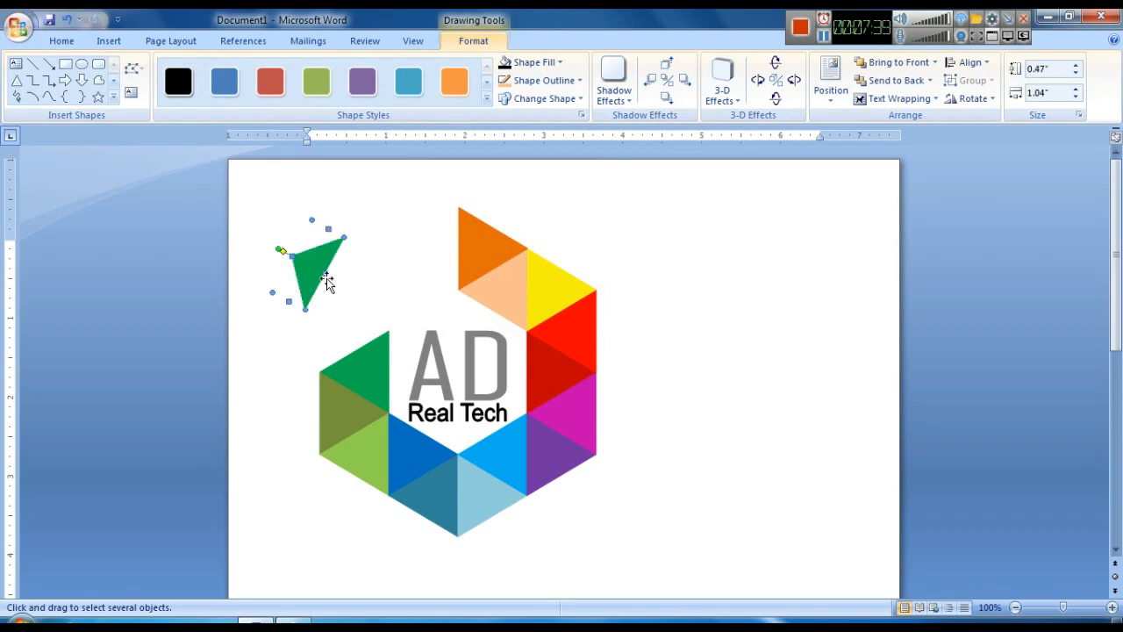
pyautogui.click(290, 308)
pyautogui.click(310, 280)
pyautogui.moveTo(294, 287); pyautogui.dragTo(295, 287)
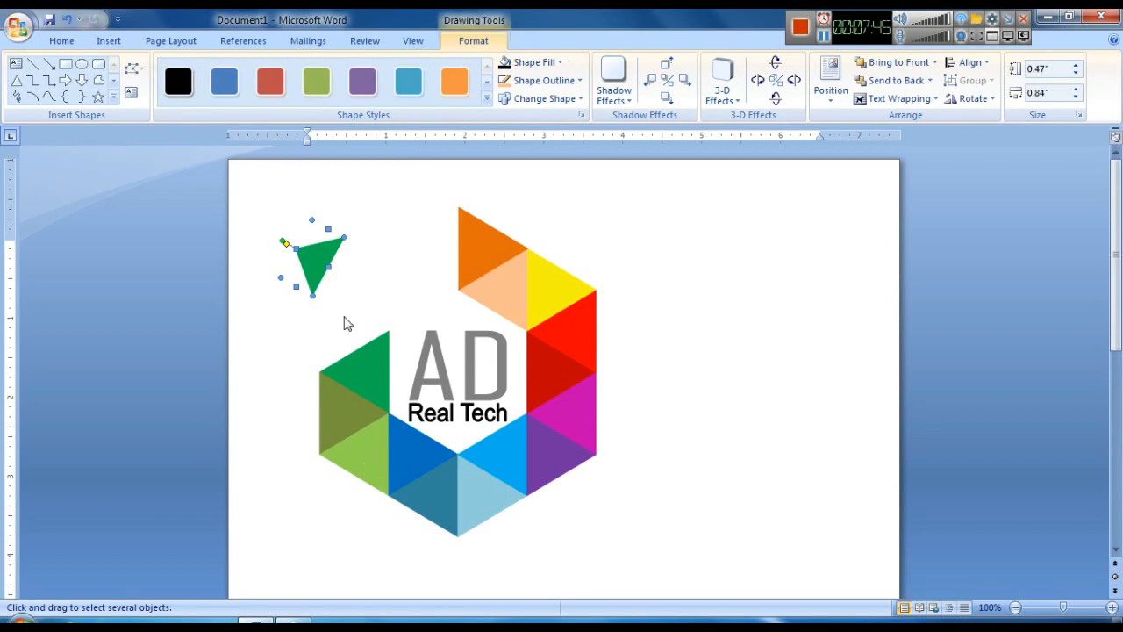
# - Duplicate the small green triangle, flip the copy horizontally, and move and rotate it so their long edges face each other
pyautogui.hotkey('ctrl', 'd')
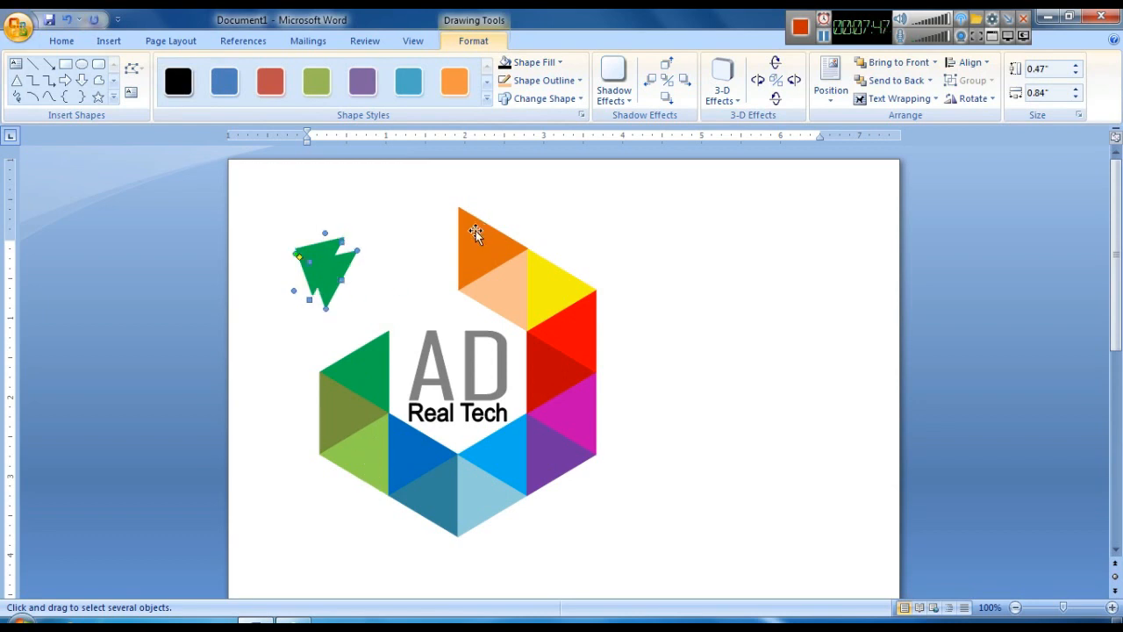
pyautogui.click(972, 99)
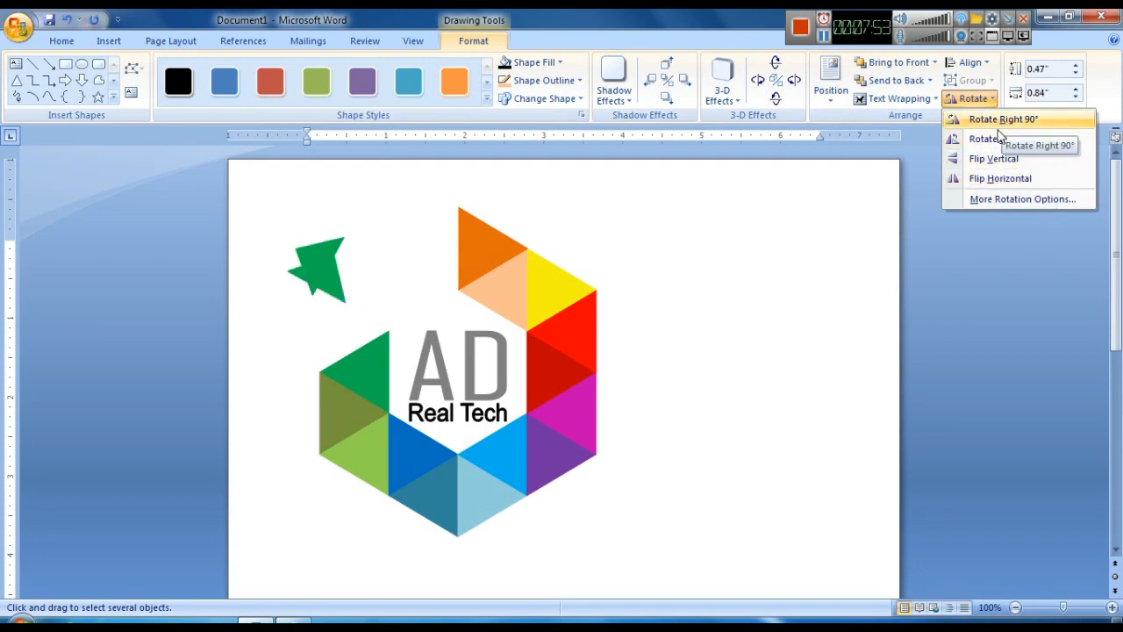
pyautogui.click(992, 185)
pyautogui.moveTo(356, 252); pyautogui.dragTo(376, 291)
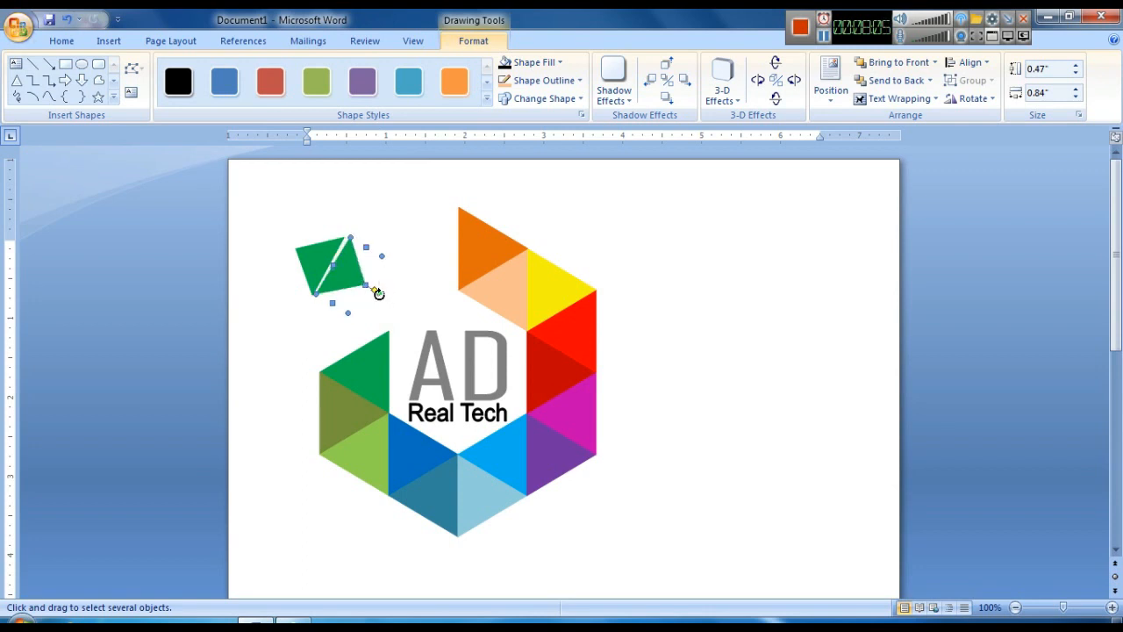
pyautogui.moveTo(387, 292); pyautogui.dragTo(388, 293)
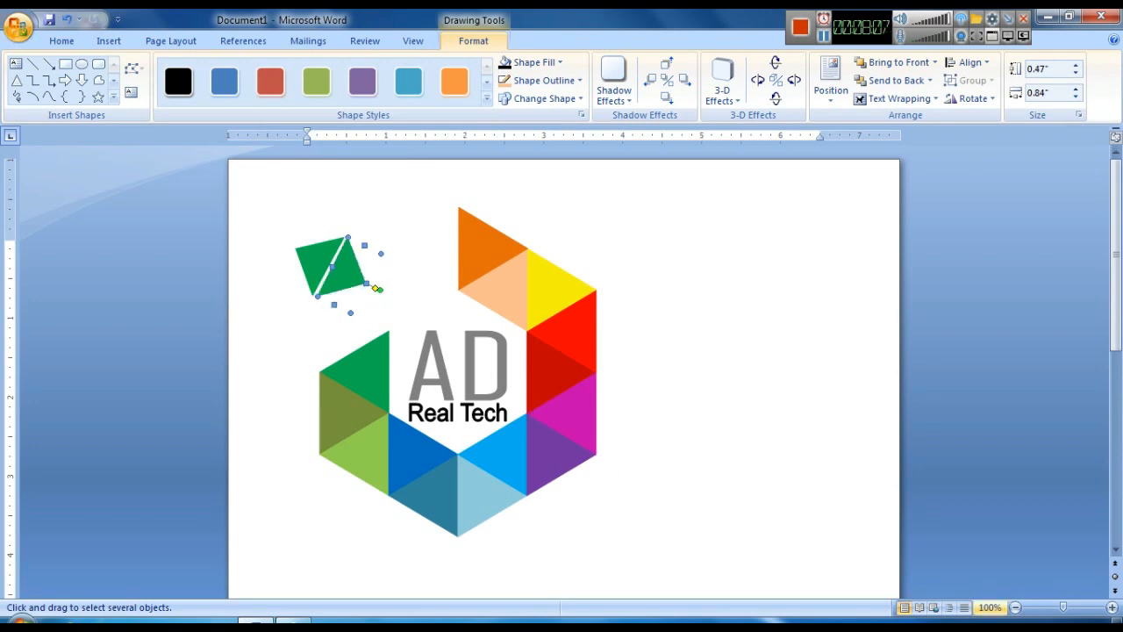
# - Nudge the flipped green triangle in small increments to narrow the gap to its neighbour
pyautogui.click(1112, 608)
pyautogui.click(1112, 607)
pyautogui.click(1111, 607)
pyautogui.click(1112, 607)
pyautogui.click(1112, 607)
pyautogui.click(1112, 607)
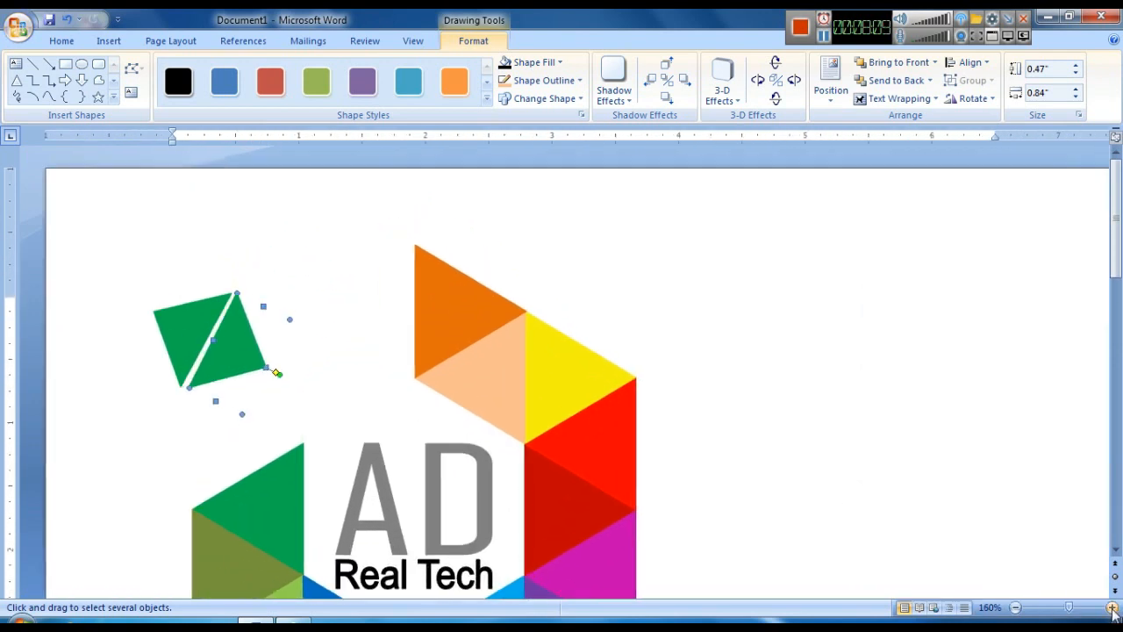
pyautogui.click(1112, 608)
pyautogui.click(1112, 608)
pyautogui.moveTo(578, 591); pyautogui.dragTo(481, 591)
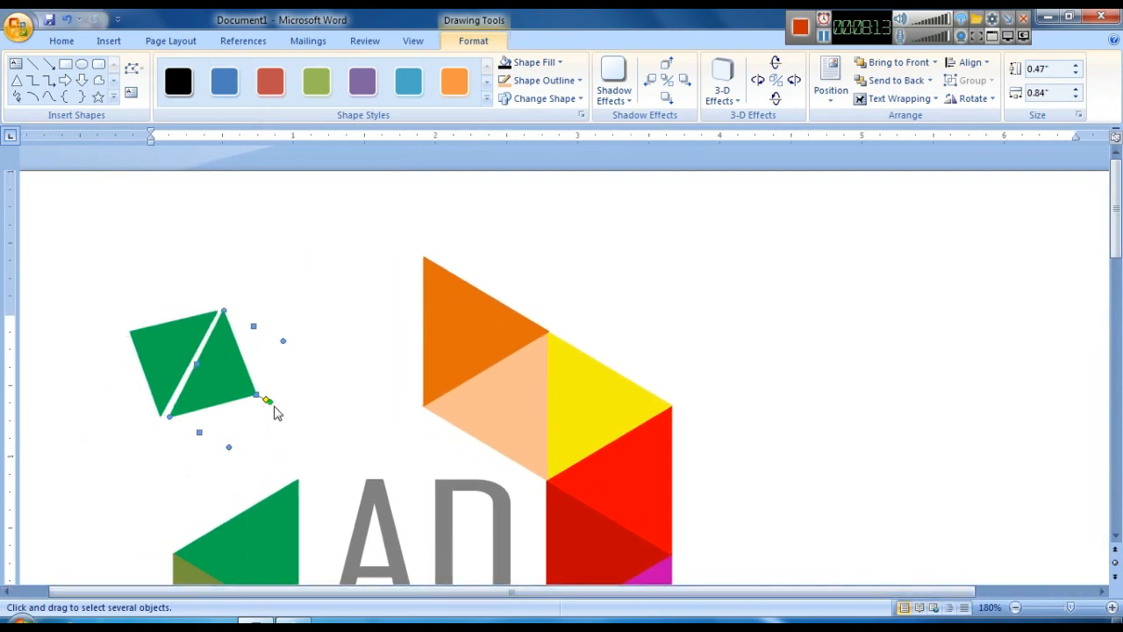
pyautogui.moveTo(272, 409); pyautogui.dragTo(269, 411)
pyautogui.moveTo(217, 383); pyautogui.dragTo(263, 416)
pyautogui.hotkey('ctrl', 'Up')
pyautogui.hotkey('ctrl', 'Up')
pyautogui.hotkey('ctrl', 'Up')
pyautogui.hotkey('ctrl', 'Up')
pyautogui.hotkey('ctrl', 'Up')
pyautogui.hotkey('ctrl', 'Right')
pyautogui.hotkey('ctrl', 'Right')
pyautogui.hotkey('ctrl', 'Right')
pyautogui.hotkey('ctrl', 'Right')
pyautogui.hotkey('ctrl', 'Right')
pyautogui.hotkey('ctrl', 'Right')
pyautogui.hotkey('ctrl', 'Down')
pyautogui.hotkey('ctrl', 'Down')
pyautogui.hotkey('ctrl', 'Right')
pyautogui.hotkey('ctrl', 'Right')
pyautogui.hotkey('ctrl', 'Right')
pyautogui.hotkey('ctrl', 'Right')
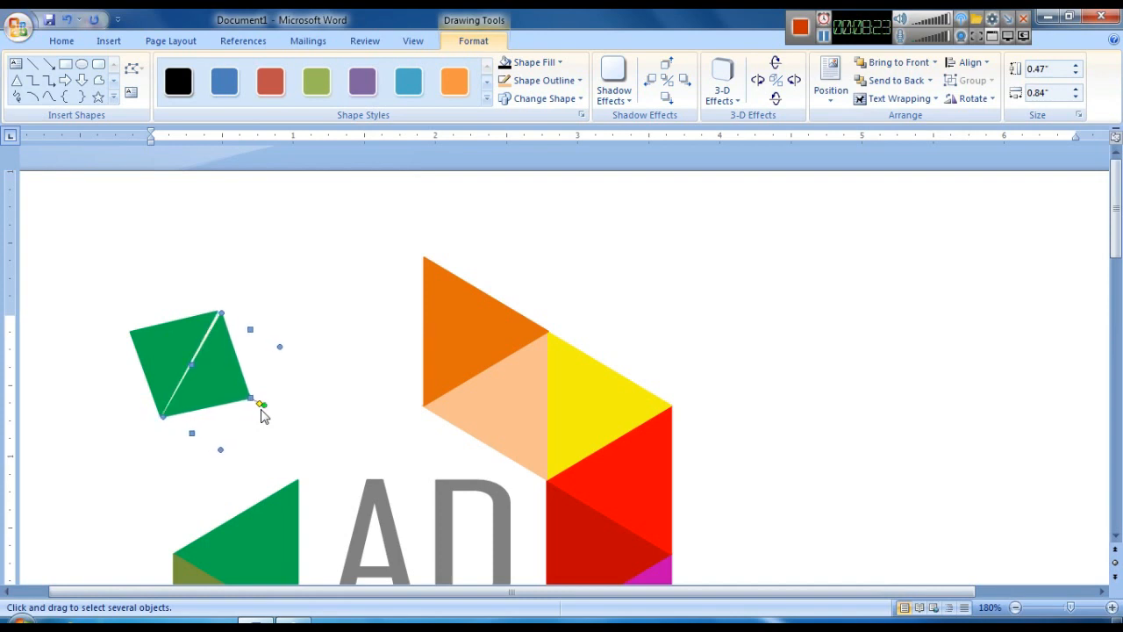
pyautogui.hotkey('ctrl', 'Left')
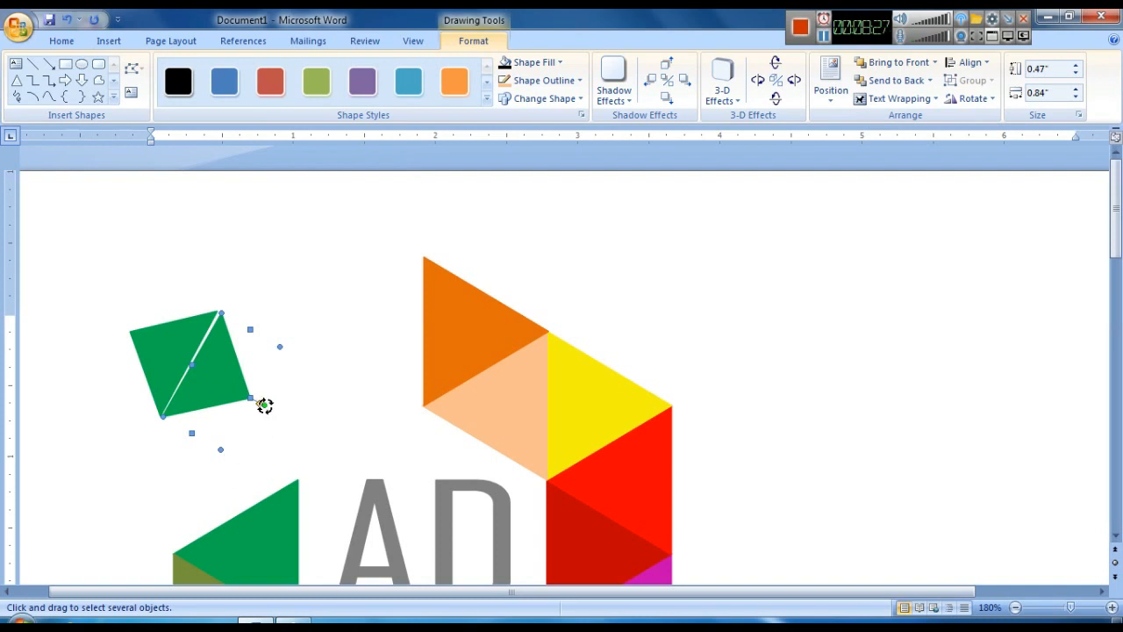
# - Fine-tune the flipped triangle's rotation and position so the two small triangles join along their long edges
pyautogui.moveTo(267, 407); pyautogui.dragTo(271, 413)
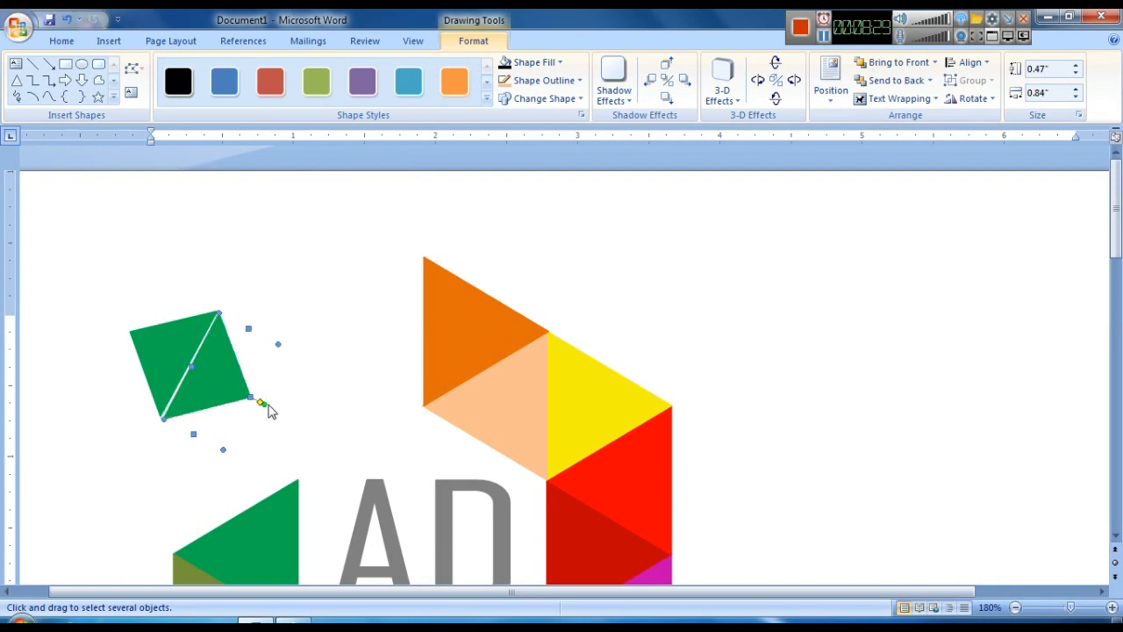
pyautogui.moveTo(265, 408); pyautogui.dragTo(265, 406)
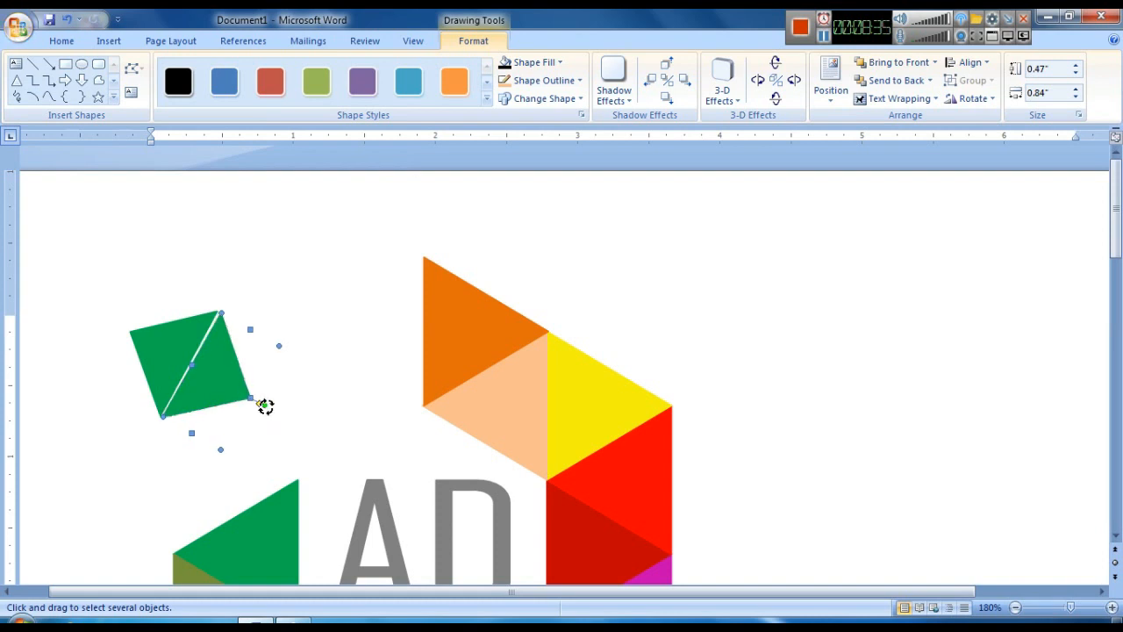
pyautogui.moveTo(267, 407); pyautogui.dragTo(268, 413)
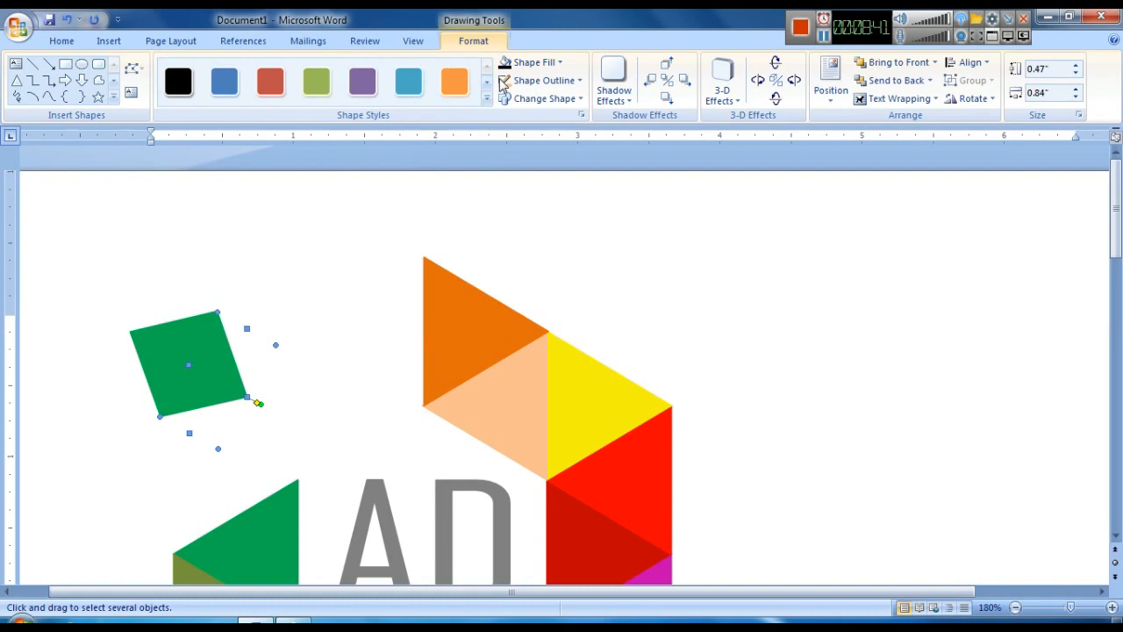
# - Set the fill and outline of the flipped small triangle to the standard light green
pyautogui.click(559, 63)
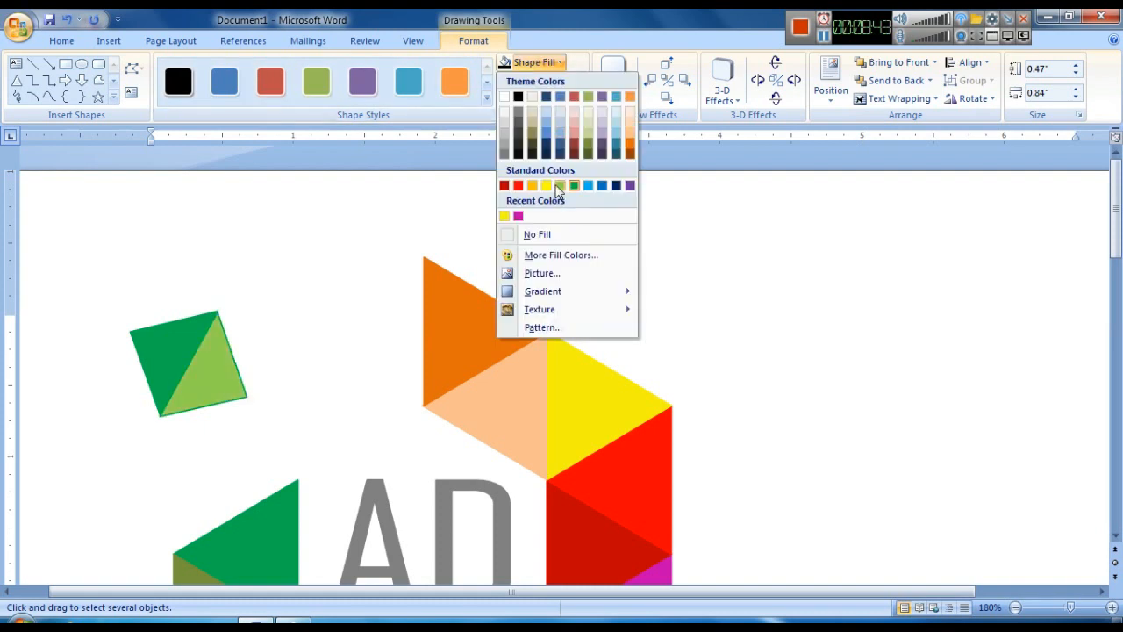
pyautogui.click(560, 184)
pyautogui.click(542, 81)
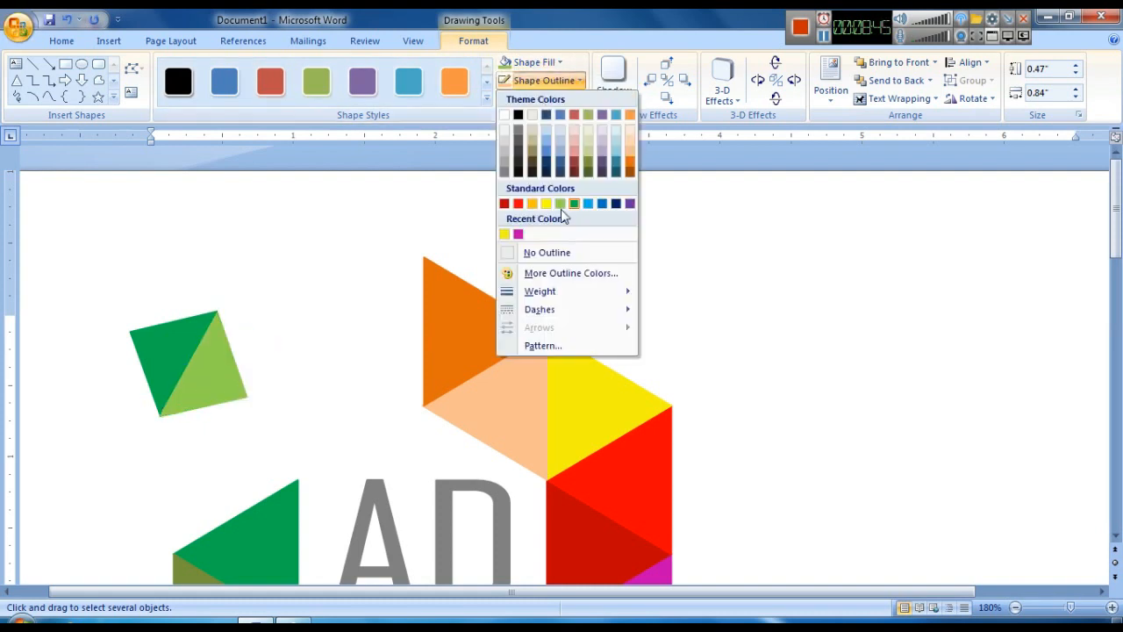
pyautogui.click(562, 205)
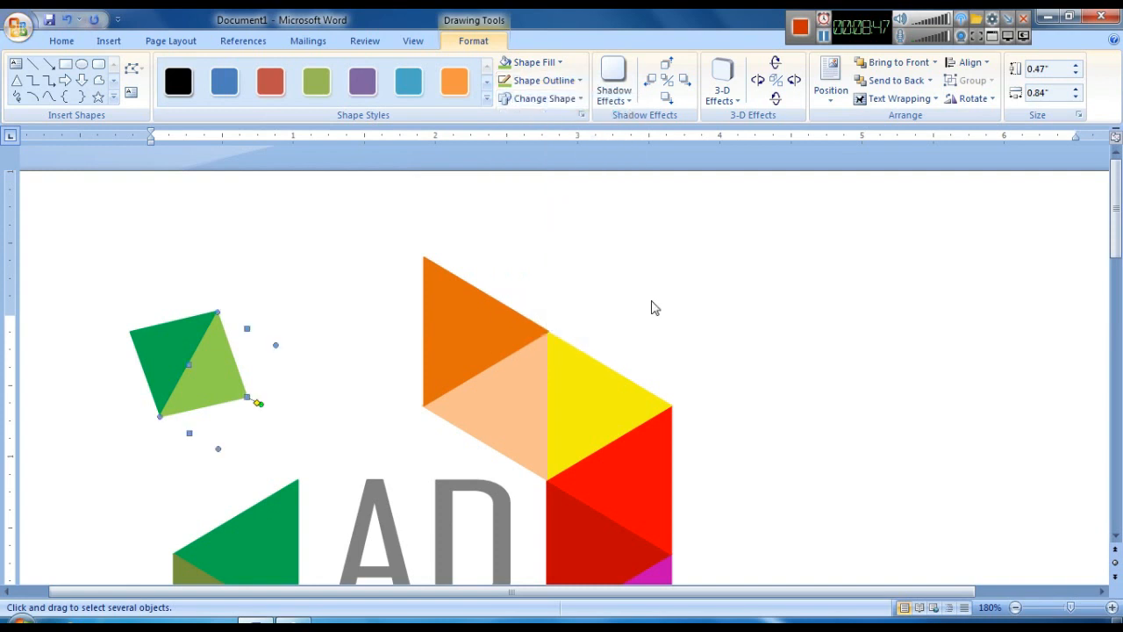
# - Group the two small green triangles into a single object
pyautogui.click(223, 362)
pyautogui.click(176, 338)
pyautogui.rightClick(176, 338)
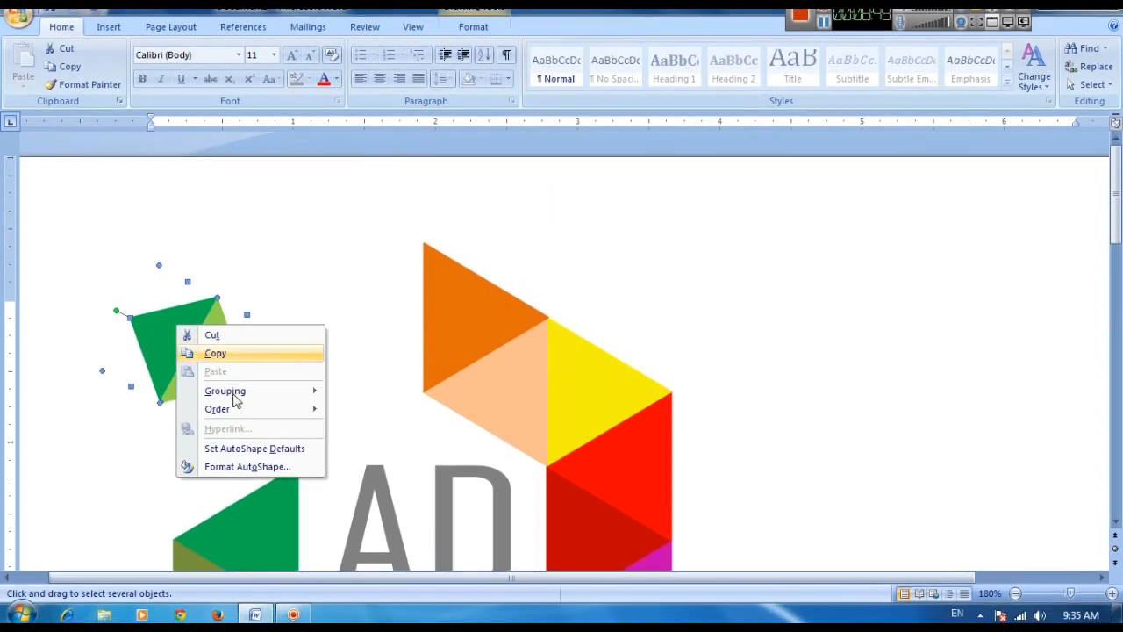
pyautogui.moveTo(255, 405)
pyautogui.click(346, 405)
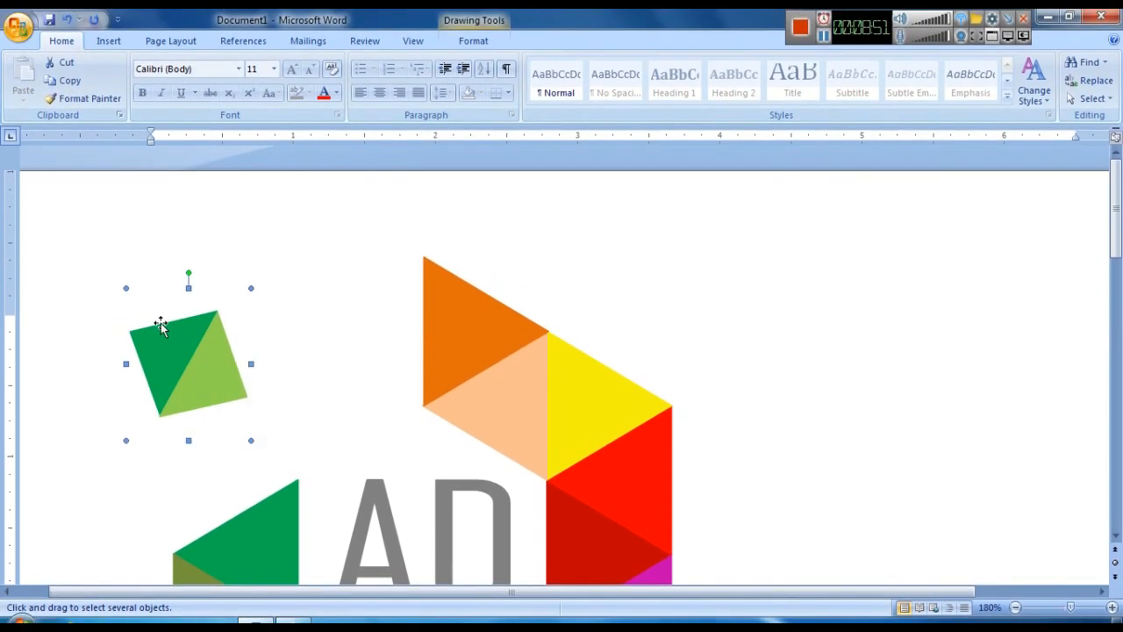
# - Shrink the grouped green square to roughly two thirds of its size
pyautogui.moveTo(141, 301); pyautogui.dragTo(220, 389)
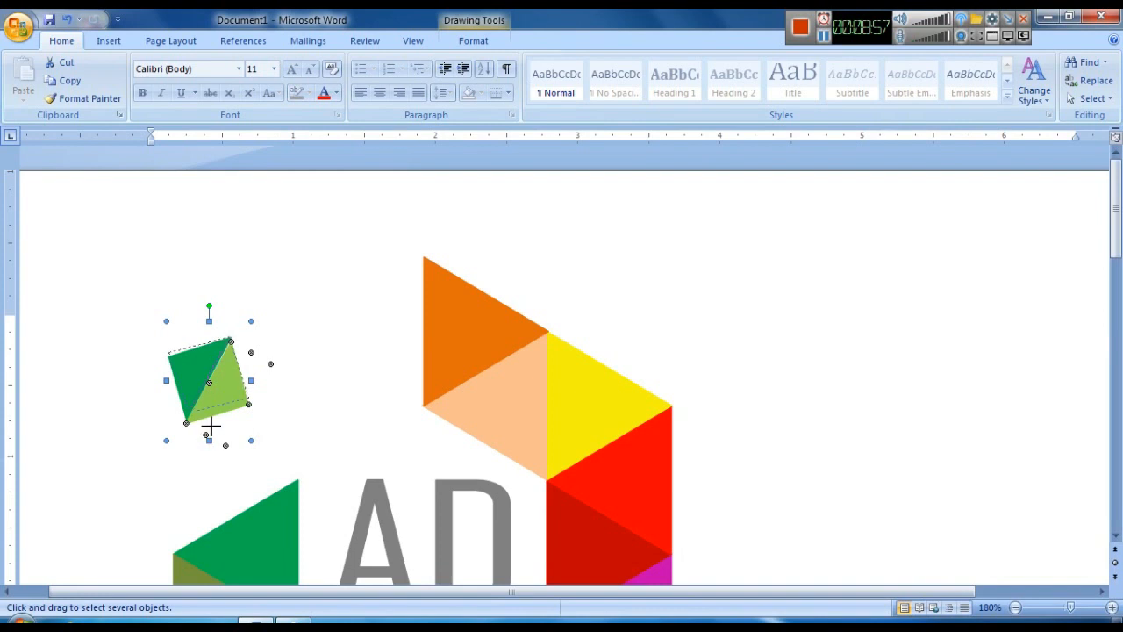
pyautogui.moveTo(211, 427); pyautogui.dragTo(219, 420)
pyautogui.click(321, 416)
# - Nudge the grouped green square slightly down and further left above the ring's open end
pyautogui.click(232, 384)
pyautogui.hotkey('ctrl', 'Down')
pyautogui.hotkey('ctrl', 'Down')
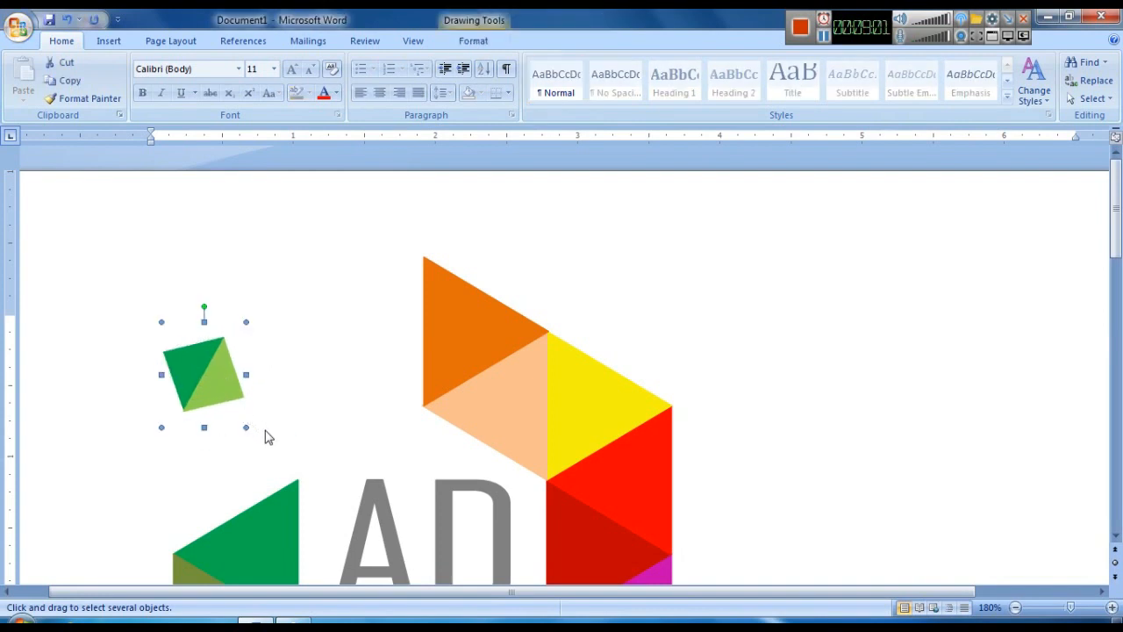
pyautogui.hotkey('ctrl', 'Left')
pyautogui.hotkey('ctrl', 'Left')
pyautogui.hotkey('ctrl', 'Left')
pyautogui.hotkey('ctrl', 'Left')
pyautogui.hotkey('ctrl', 'Left')
pyautogui.hotkey('ctrl', 'Left')
pyautogui.hotkey('ctrl', 'Left')
pyautogui.hotkey('ctrl', 'Left')
pyautogui.hotkey('ctrl', 'Left')
pyautogui.hotkey('ctrl', 'Left')
pyautogui.hotkey('ctrl', 'Left')
pyautogui.hotkey('ctrl', 'Left')
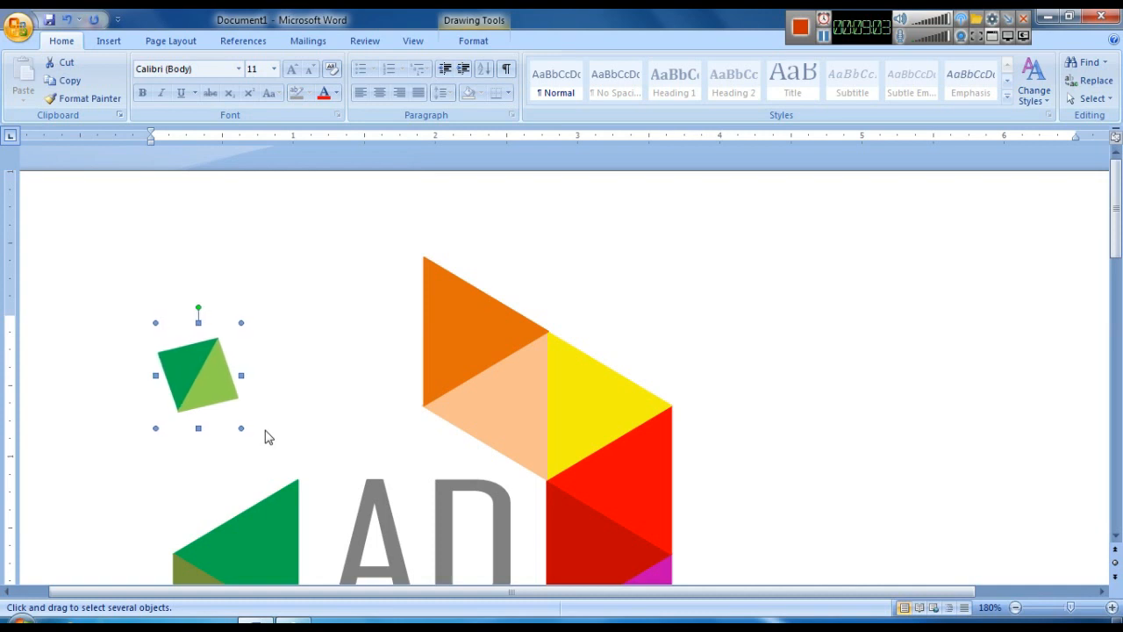
pyautogui.hotkey('ctrl', 'Left')
pyautogui.hotkey('ctrl', 'Left')
pyautogui.hotkey('ctrl', 'Left')
pyautogui.hotkey('ctrl', 'Left')
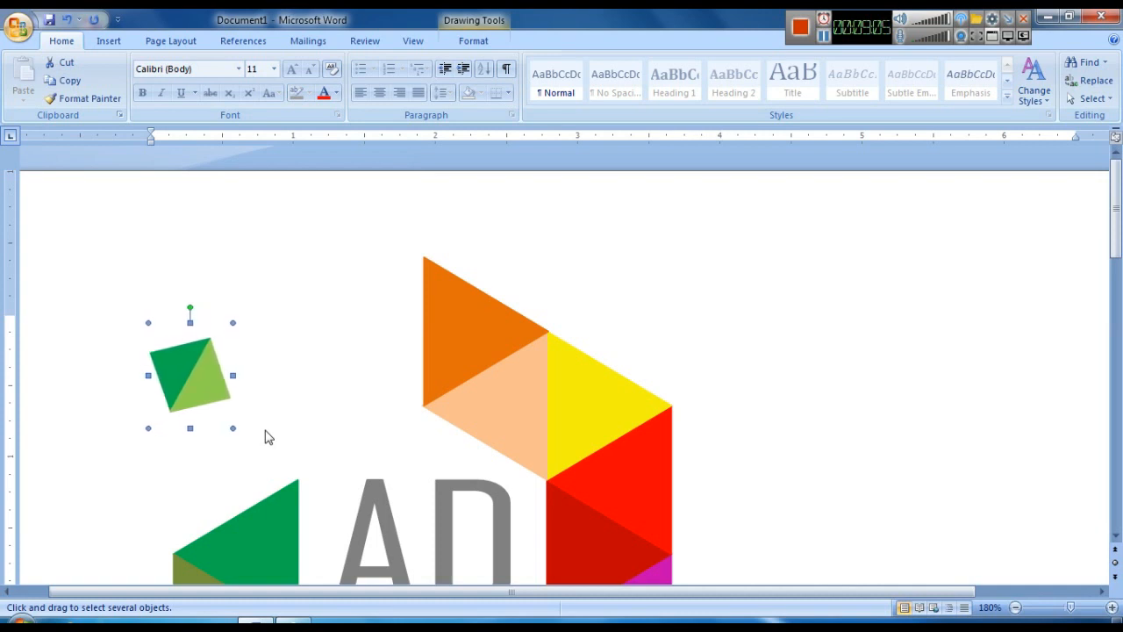
# - Duplicate the grouped green square, rotate the copy clockwise, shrink it and place it between the original and the ring's dark green triangle
pyautogui.moveTo(219, 393)
pyautogui.mouseDown()
pyautogui.moveTo(234, 399)
pyautogui.moveTo(240, 457)
pyautogui.moveTo(248, 423)
pyautogui.moveTo(211, 393)
pyautogui.mouseUp()
pyautogui.moveTo(259, 472); pyautogui.dragTo(272, 470)
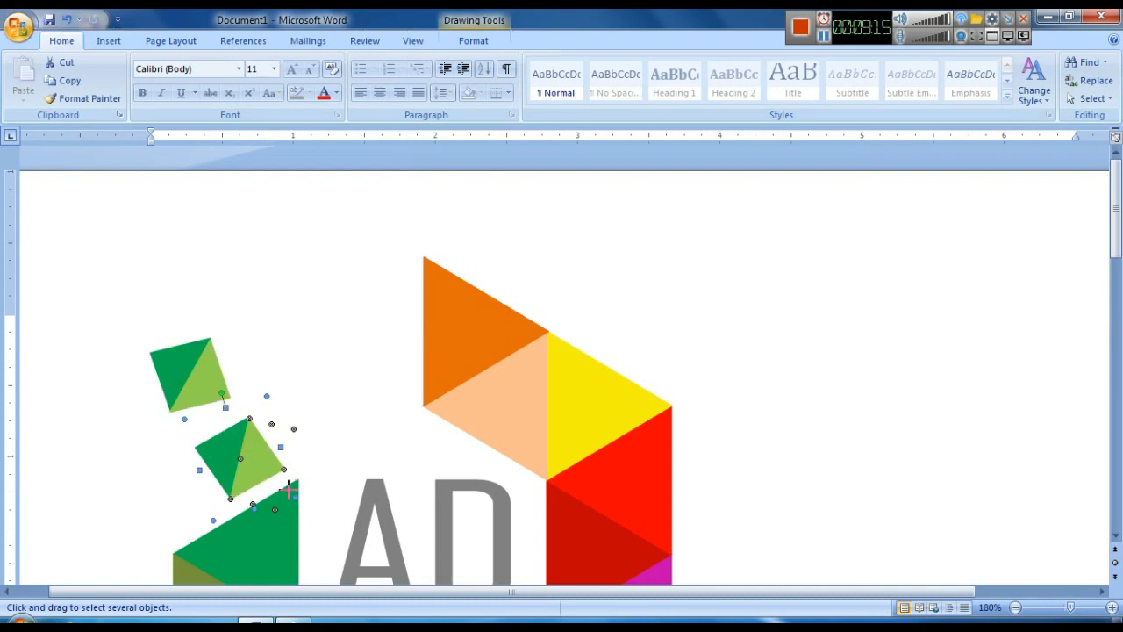
pyautogui.moveTo(281, 483); pyautogui.dragTo(282, 485)
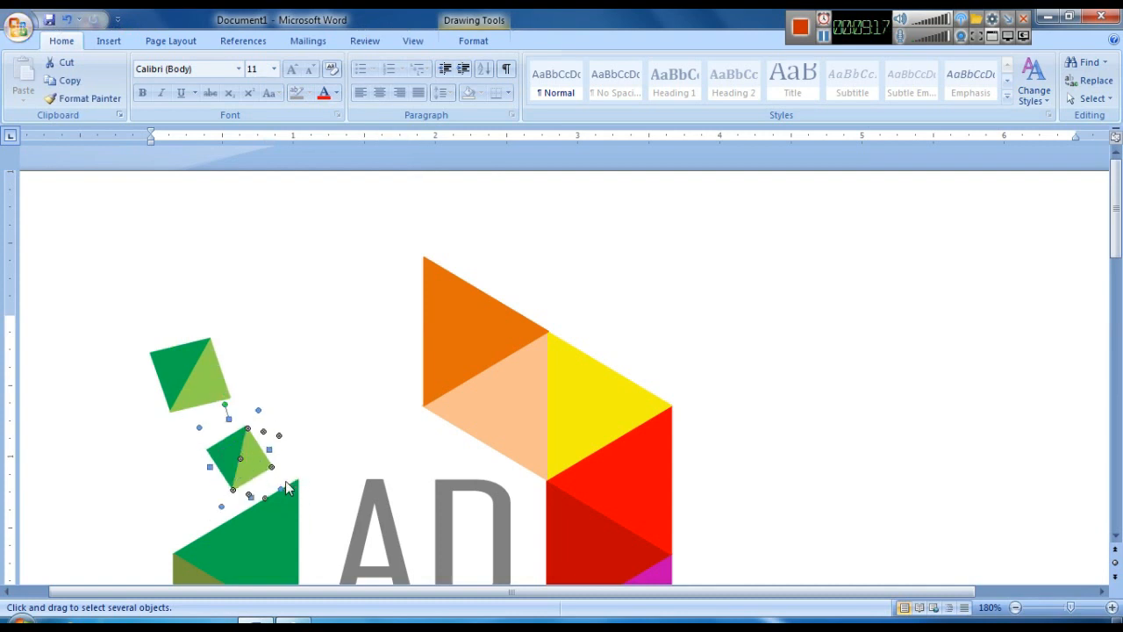
pyautogui.click(338, 456)
# - Ungroup the smaller green square between the larger green square and the ring's dark green triangle
pyautogui.scroll(-3, 434, 494)
pyautogui.scroll(2, 435, 494)
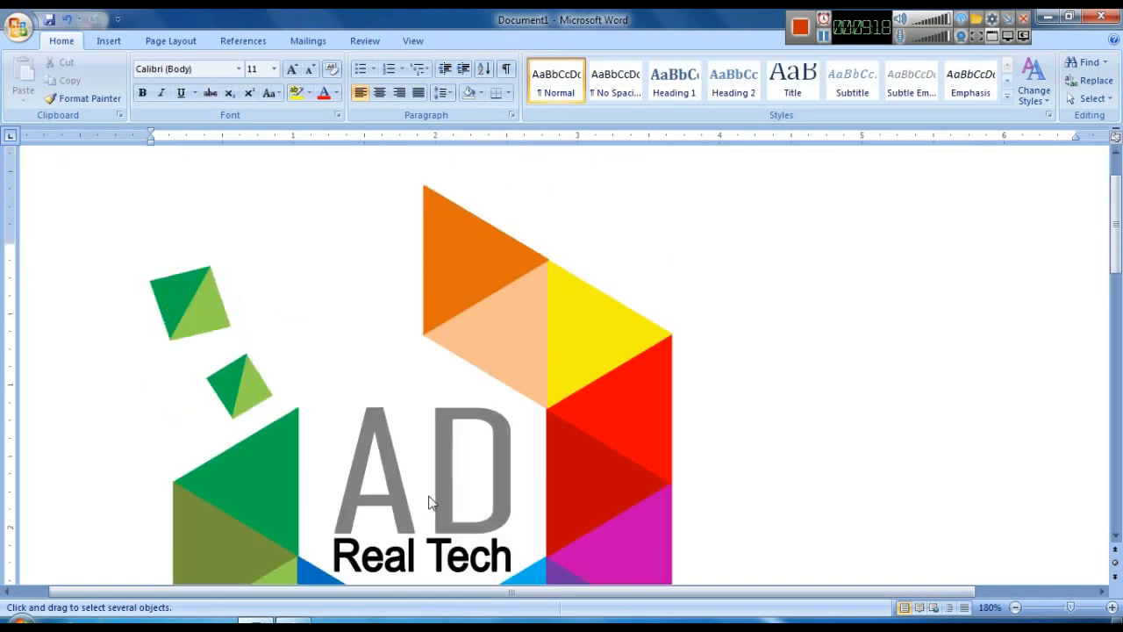
pyautogui.click(242, 394)
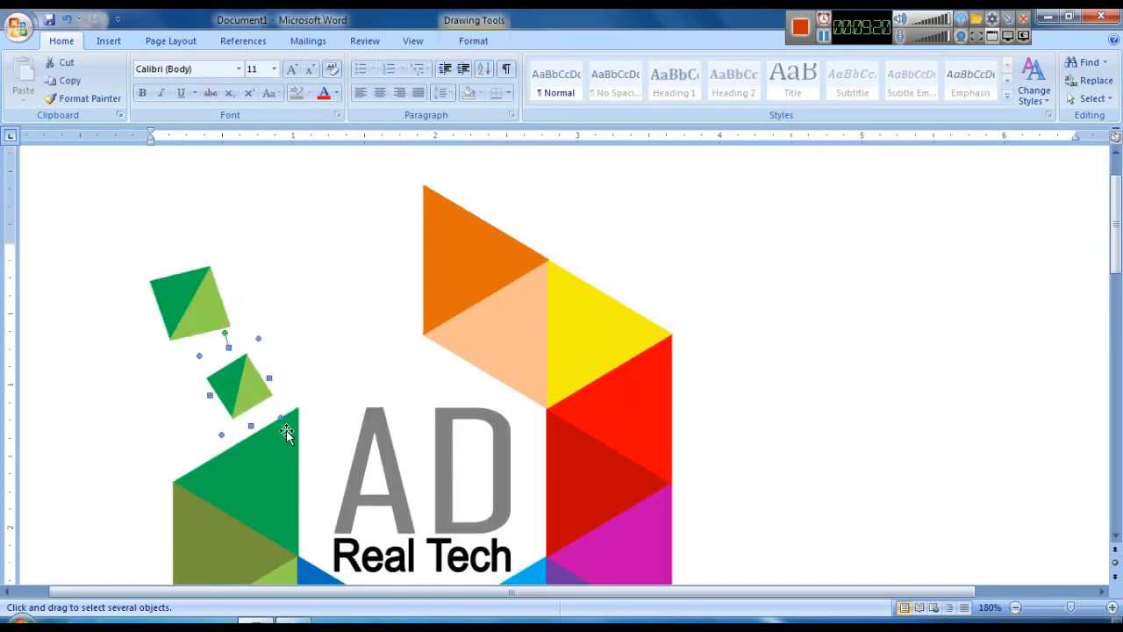
pyautogui.rightClick(261, 386)
pyautogui.moveTo(369, 452)
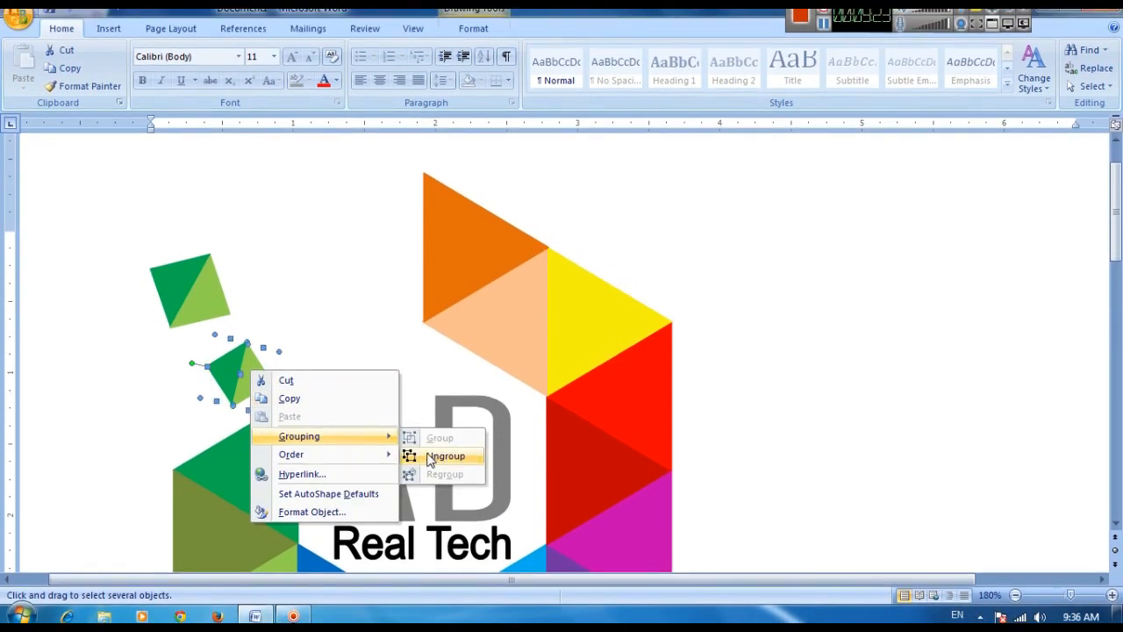
pyautogui.click(444, 473)
pyautogui.click(357, 384)
# - Give the light green triangle of the smaller square a light blue fill and a matching light blue outline
pyautogui.click(258, 401)
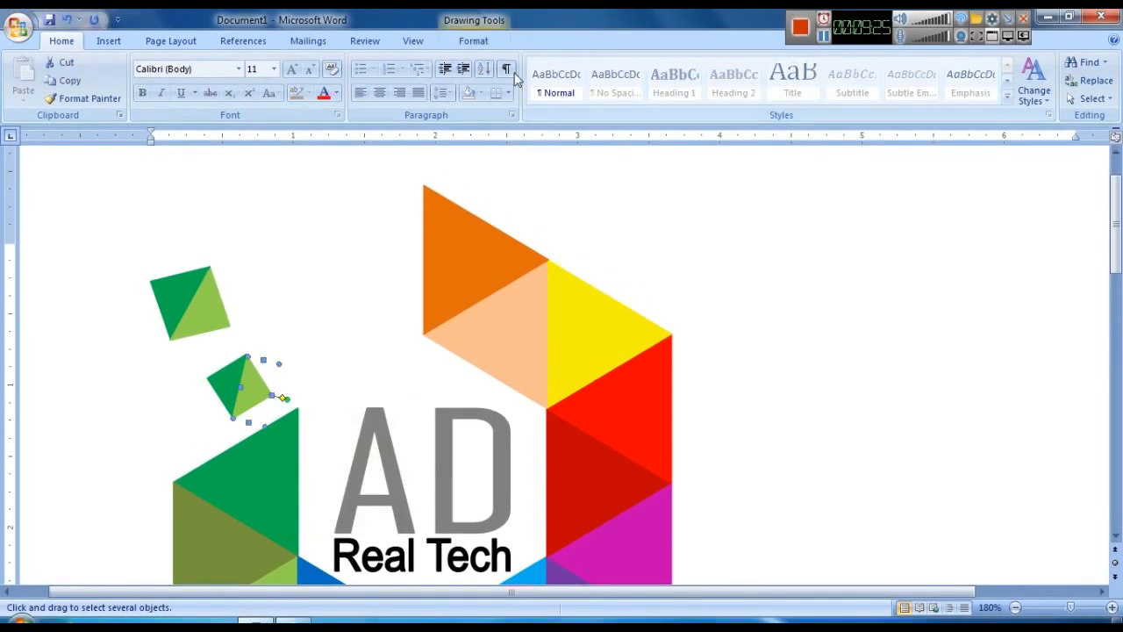
pyautogui.click(474, 42)
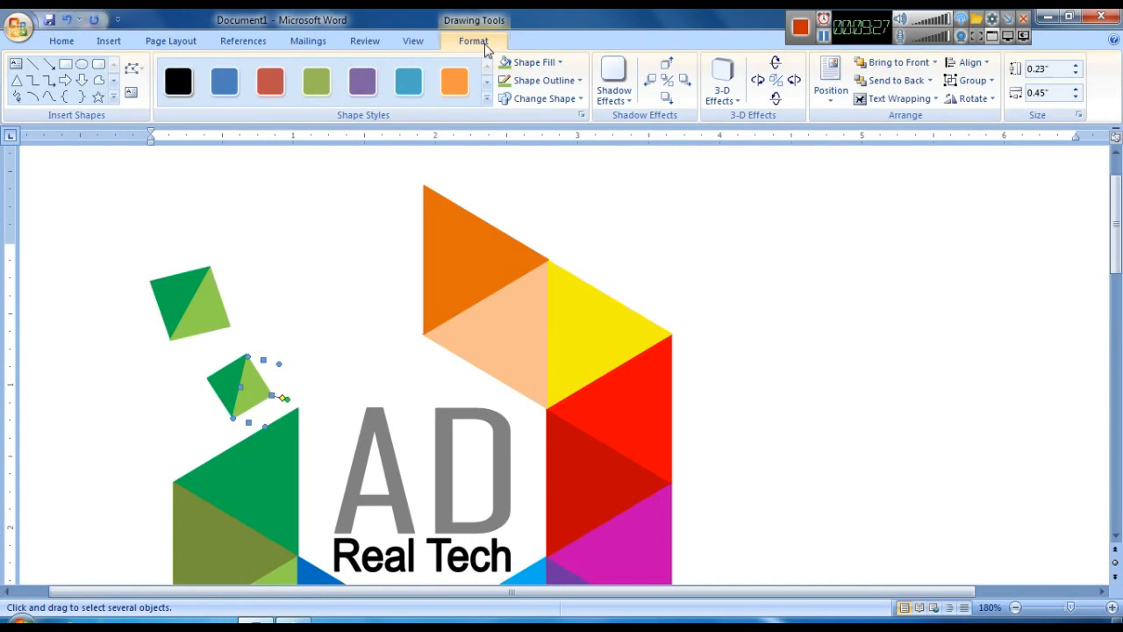
pyautogui.click(529, 62)
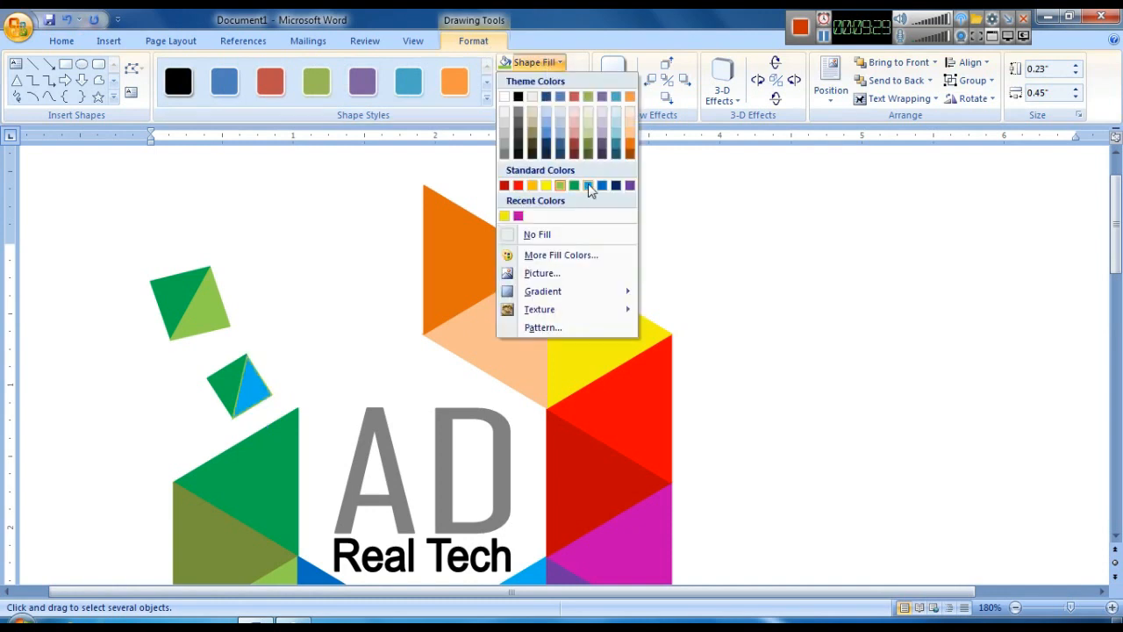
pyautogui.click(588, 185)
pyautogui.click(539, 80)
pyautogui.click(589, 204)
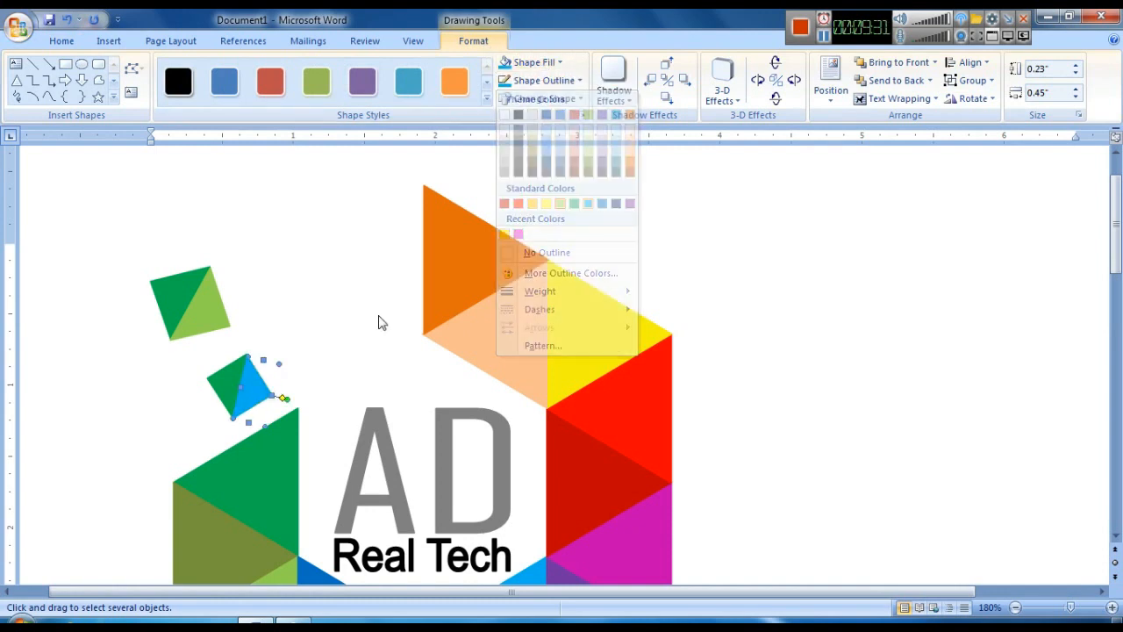
# - Give the dark green triangle of the smaller square a blue fill and a matching blue outline
pyautogui.click(234, 377)
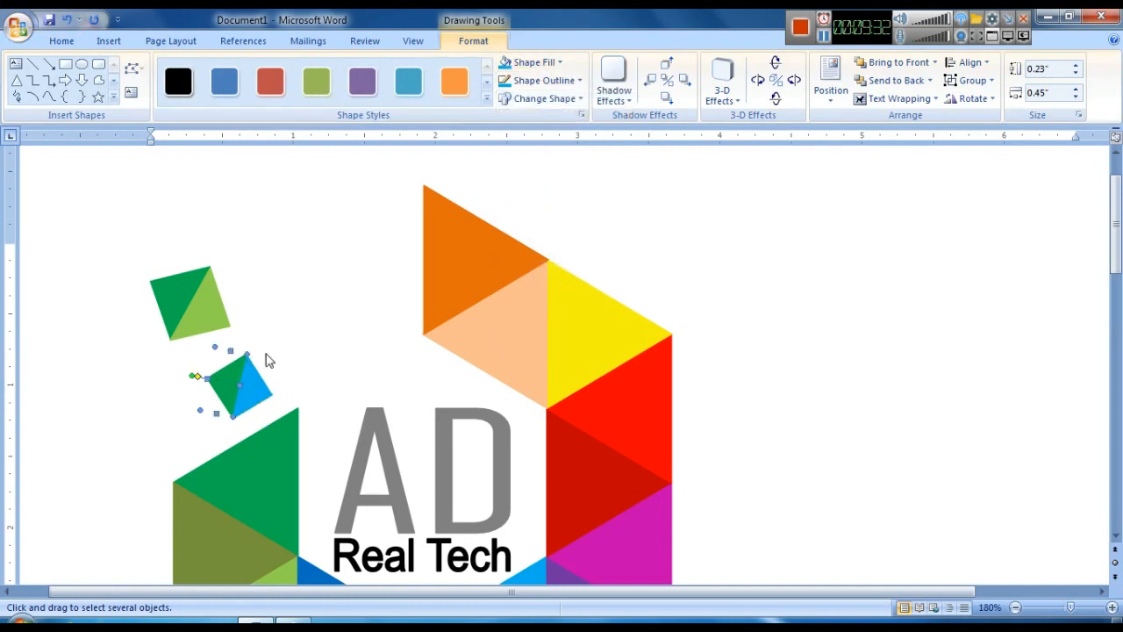
pyautogui.click(539, 64)
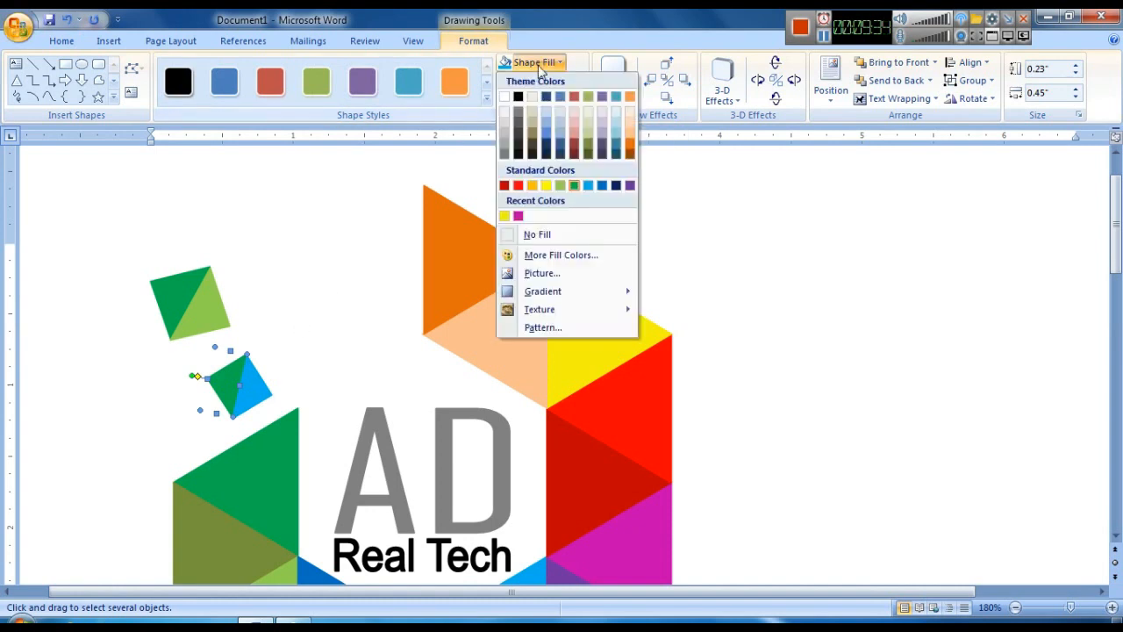
pyautogui.click(603, 186)
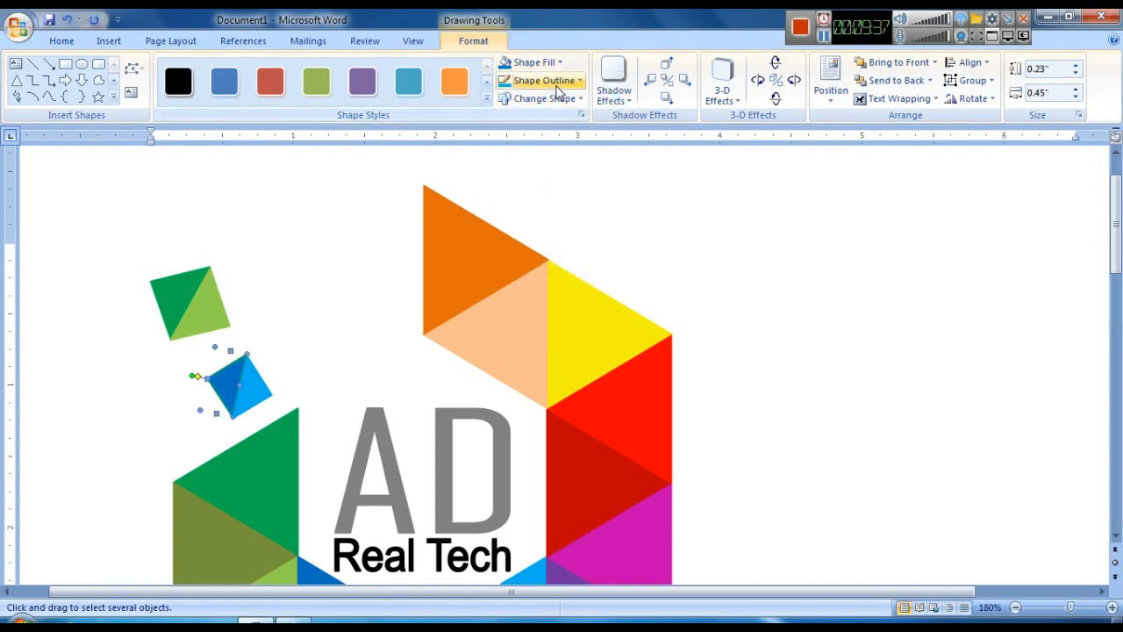
pyautogui.click(539, 79)
pyautogui.click(605, 207)
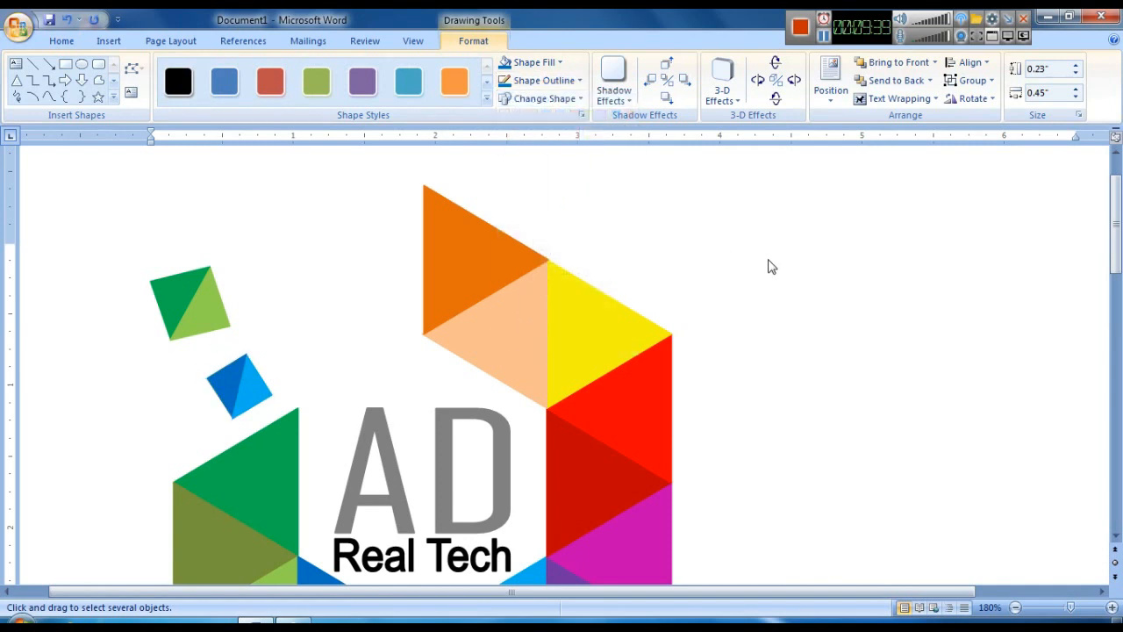
pyautogui.click(770, 263)
# - Regroup the two blue triangles of the smaller square into one object
pyautogui.scroll(-2, 427, 351)
pyautogui.scroll(2, 427, 351)
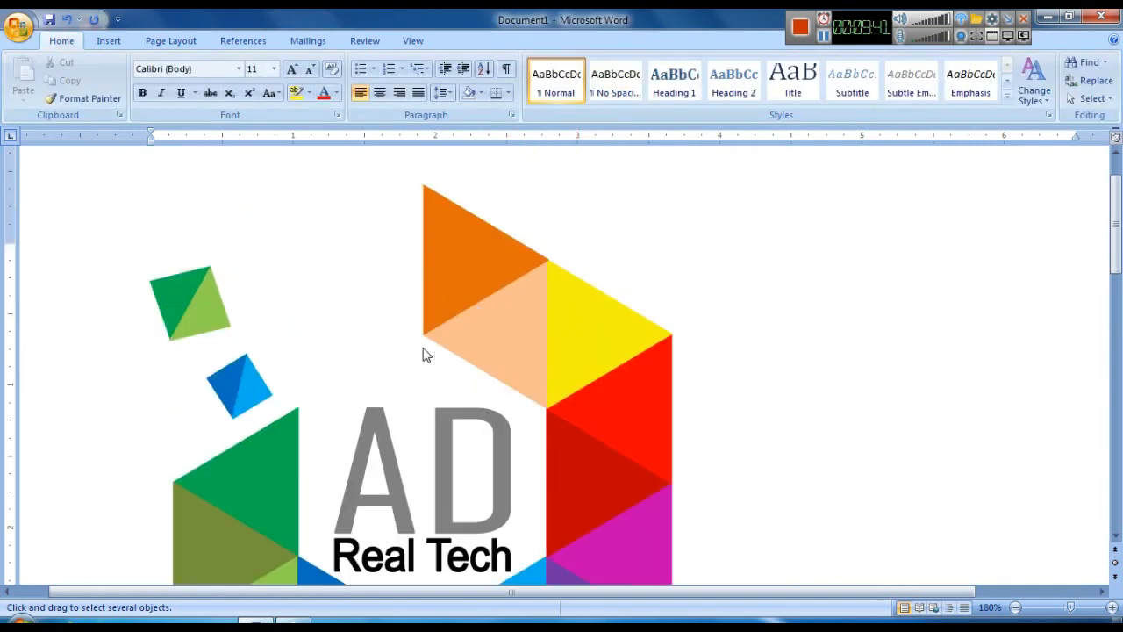
pyautogui.click(224, 378)
pyautogui.rightClick(225, 379)
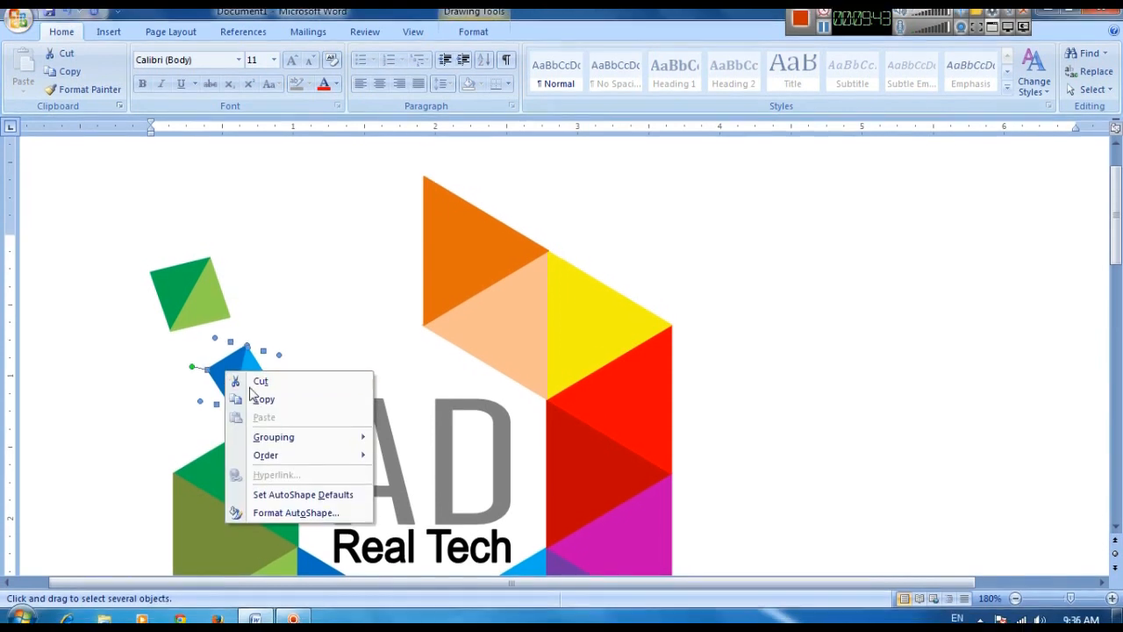
pyautogui.click(404, 430)
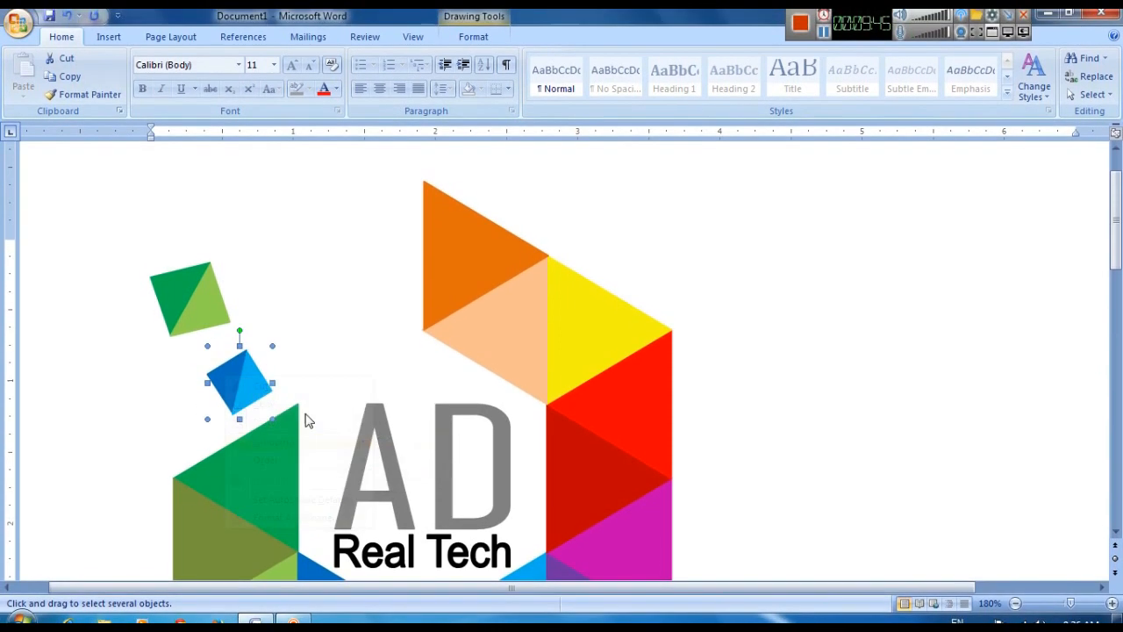
# - Duplicate the grouped blue square and place the copy, rotated slightly clockwise, just above the letter A
pyautogui.moveTo(246, 390); pyautogui.dragTo(319, 301)
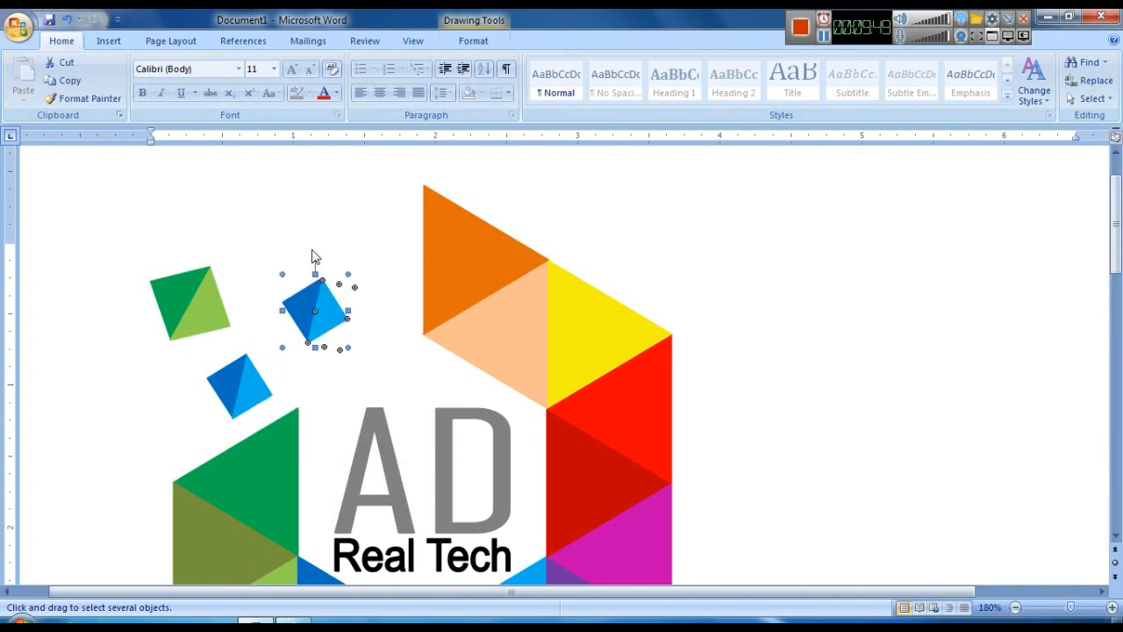
pyautogui.moveTo(316, 261); pyautogui.dragTo(329, 270)
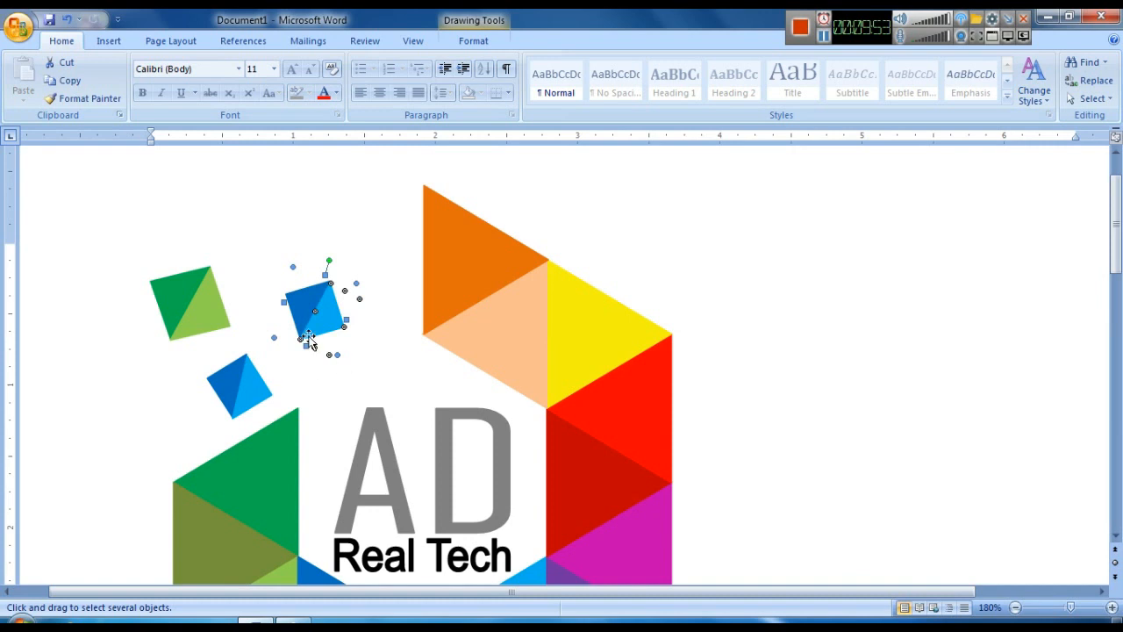
pyautogui.moveTo(331, 327); pyautogui.dragTo(369, 354)
pyautogui.hotkey('ctrl', 'Right')
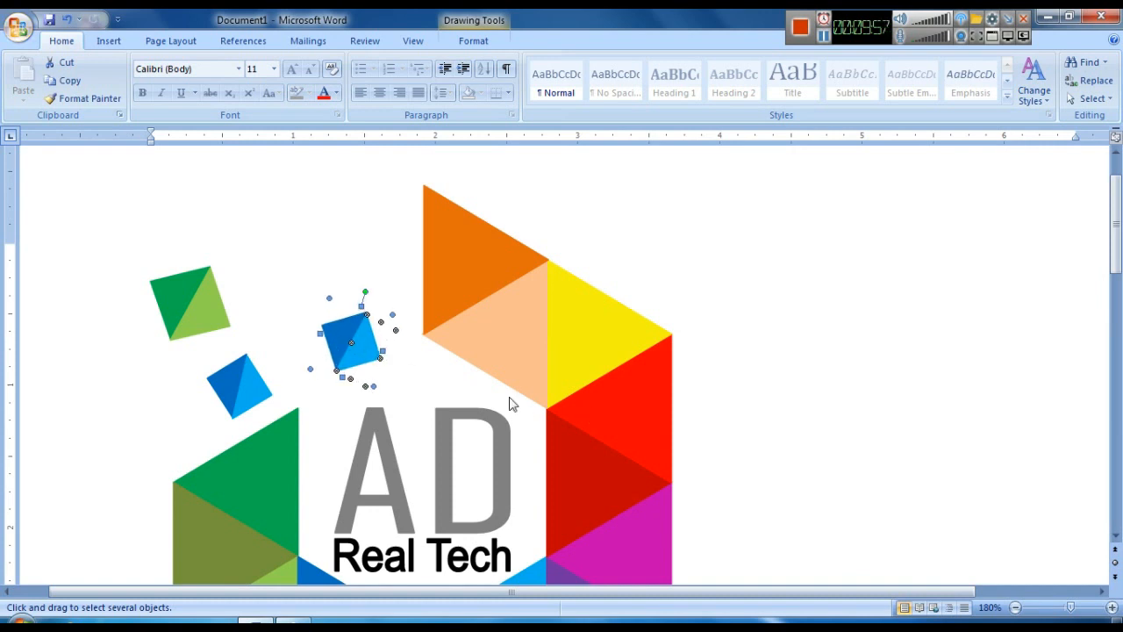
# - Ungroup the blue square copy above the letter A
pyautogui.rightClick(368, 334)
pyautogui.moveTo(433, 400)
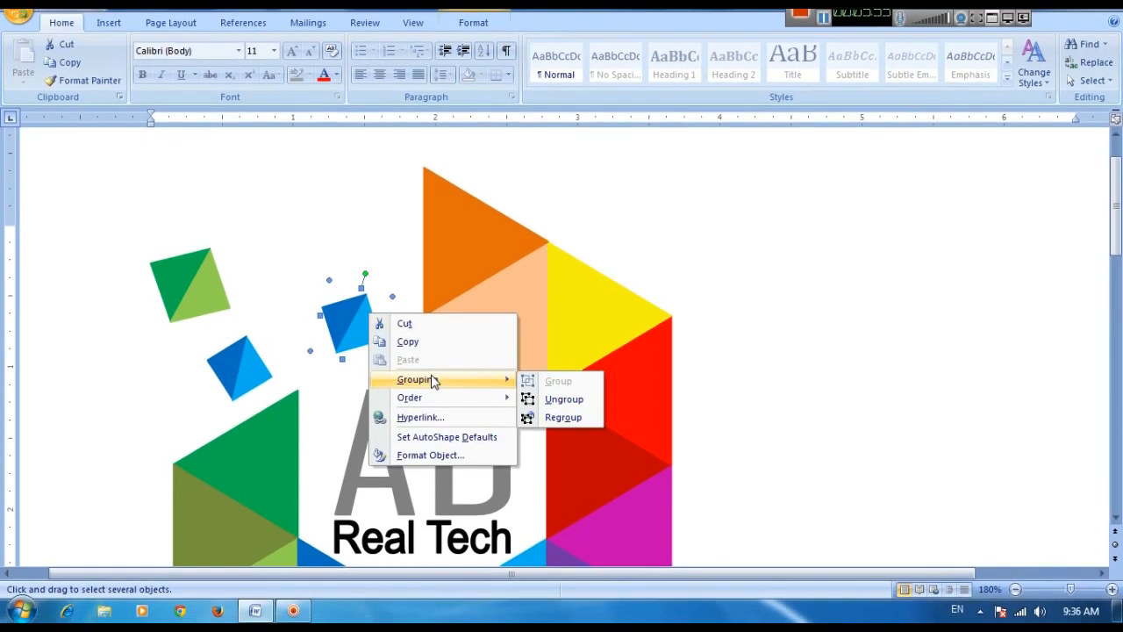
pyautogui.click(561, 399)
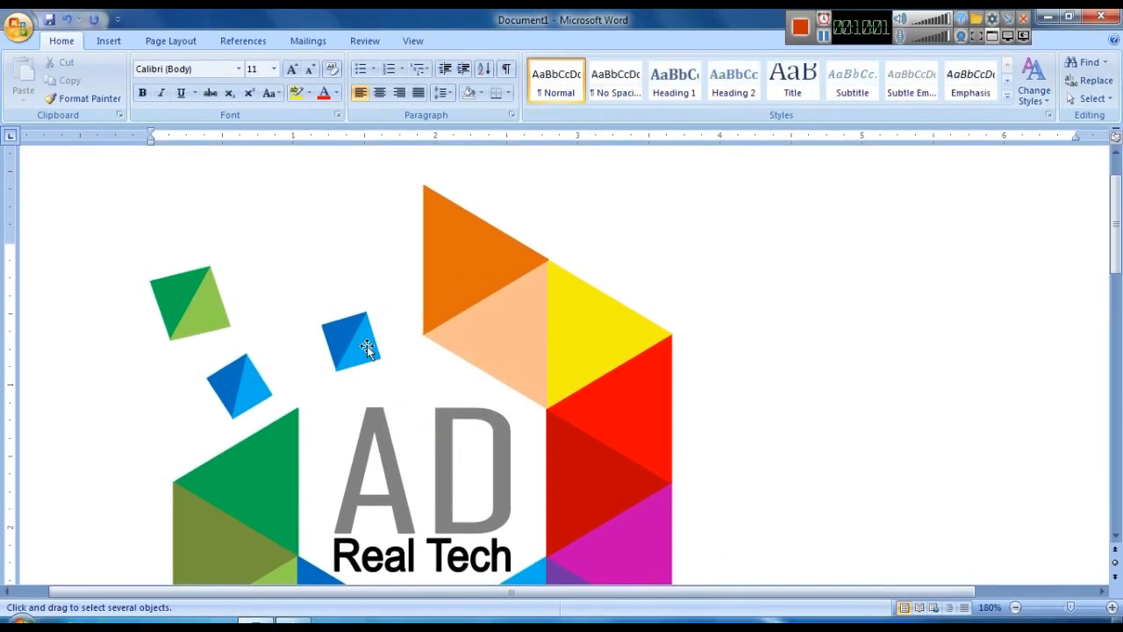
# - Give the light blue triangle of the square above the letter A a dark red fill and outline
pyautogui.click(367, 346)
pyautogui.click(474, 40)
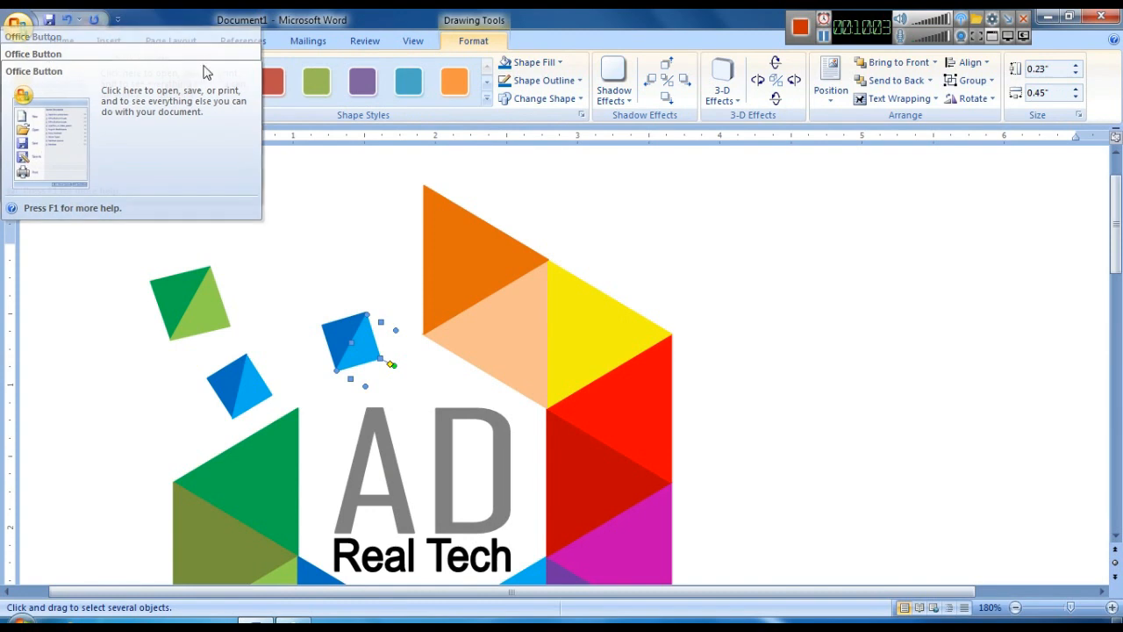
pyautogui.click(550, 67)
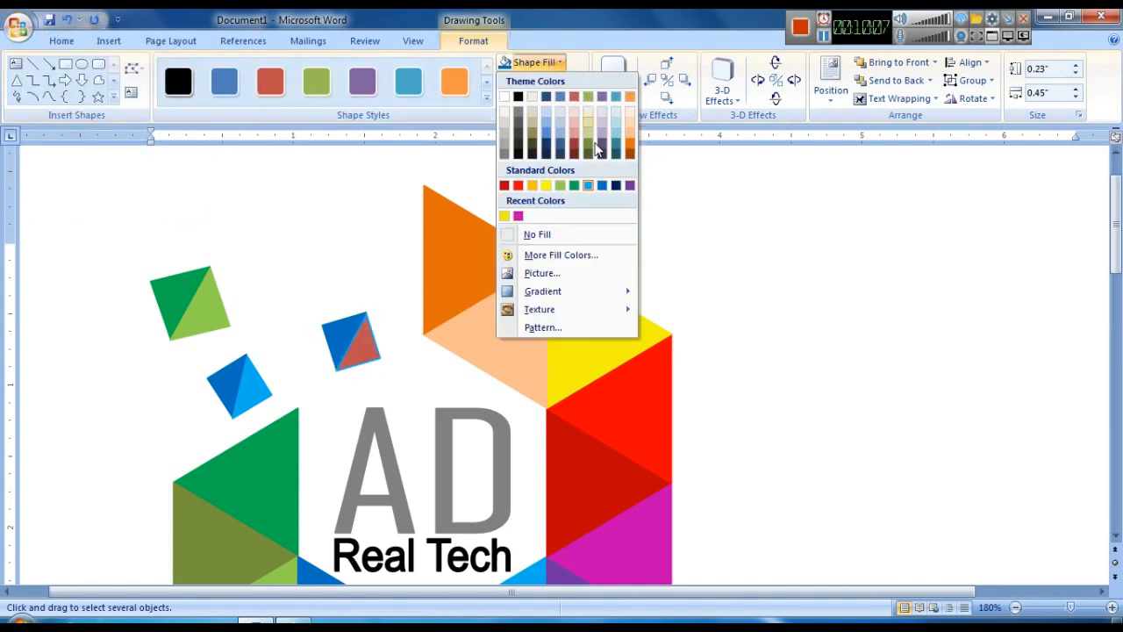
pyautogui.click(504, 185)
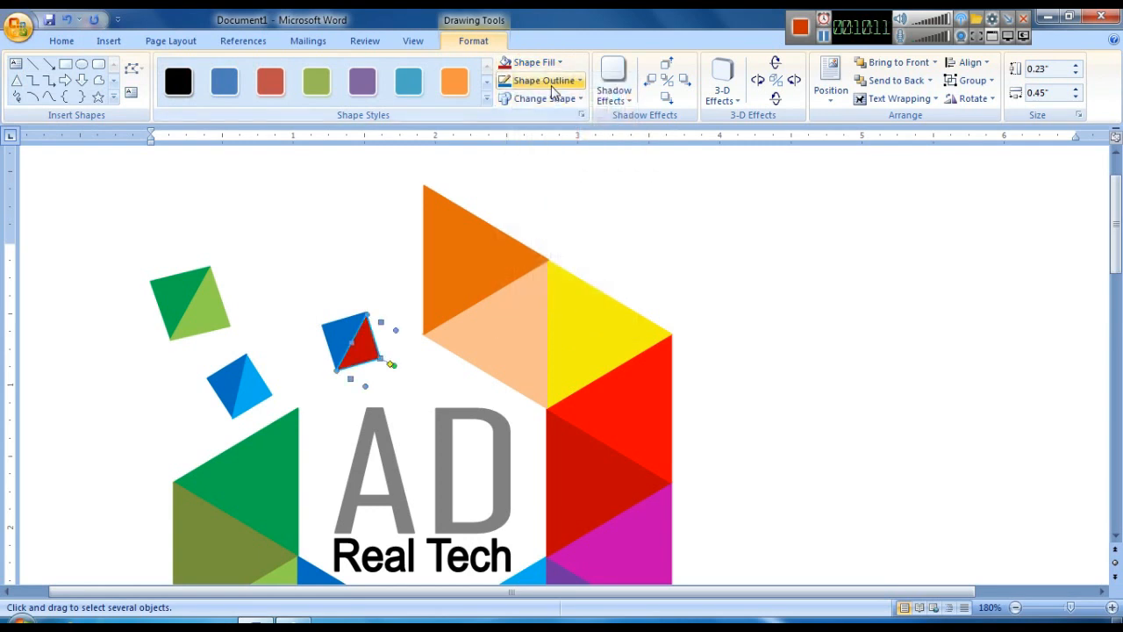
pyautogui.click(551, 85)
# - Give the remaining blue triangle of the square above the letter A a red fill and a matching red outline
pyautogui.click(351, 328)
pyautogui.click(351, 327)
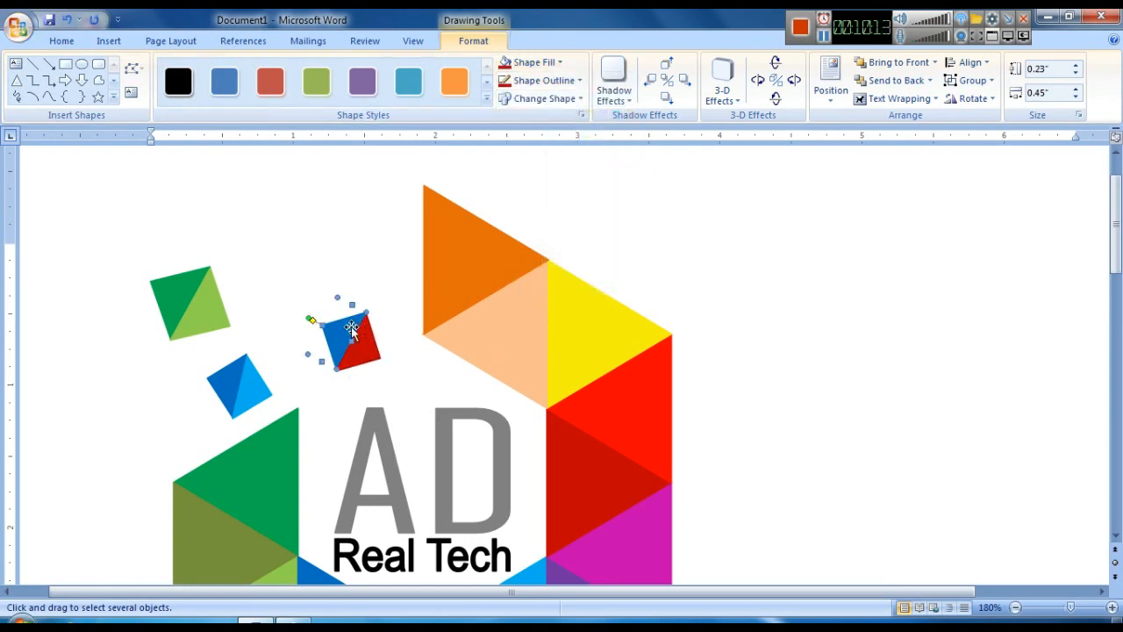
pyautogui.click(536, 64)
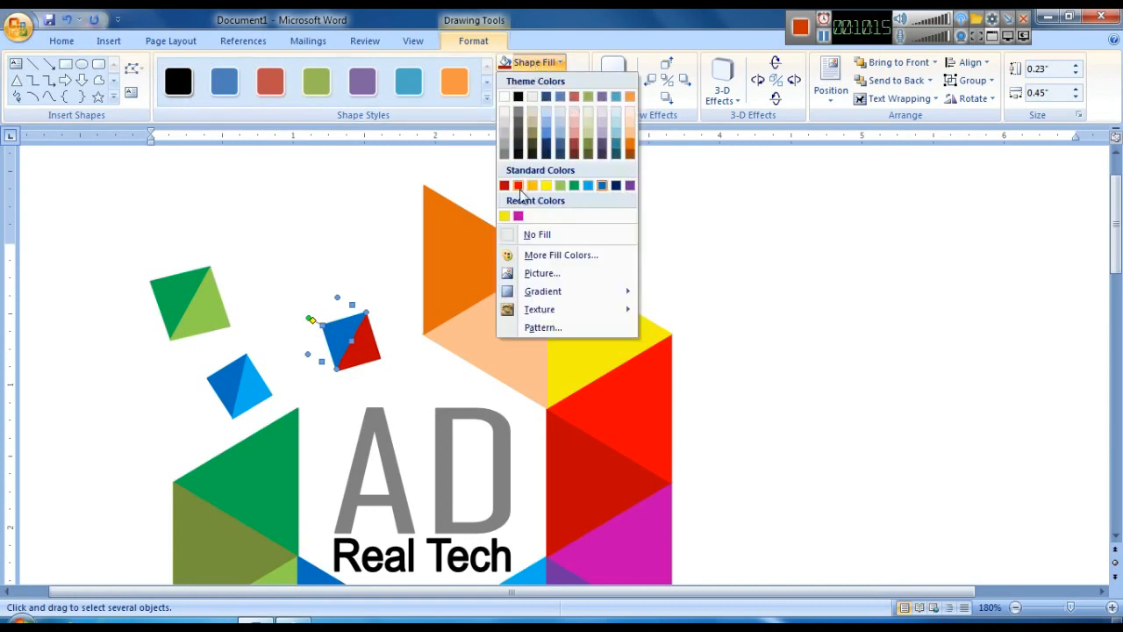
pyautogui.click(519, 185)
pyautogui.click(531, 79)
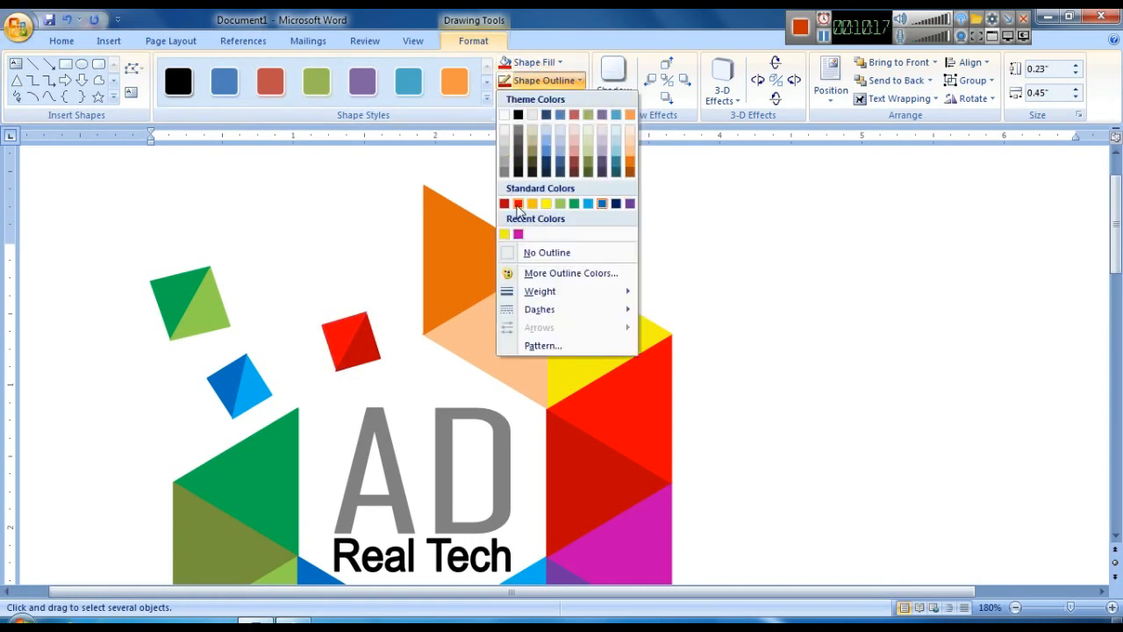
pyautogui.click(518, 204)
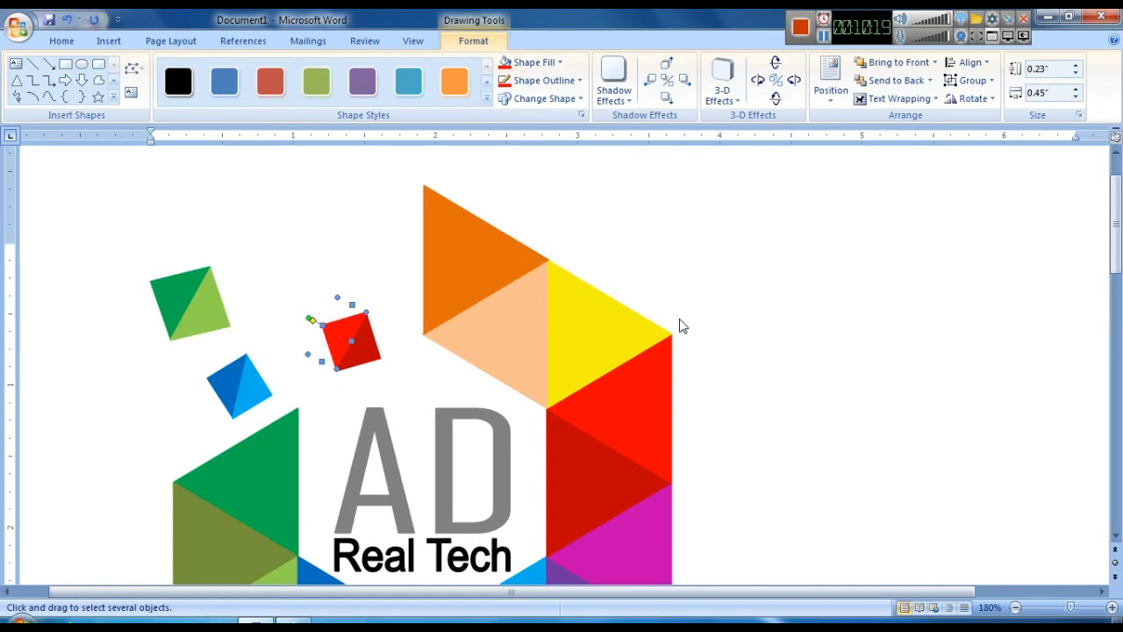
pyautogui.click(713, 322)
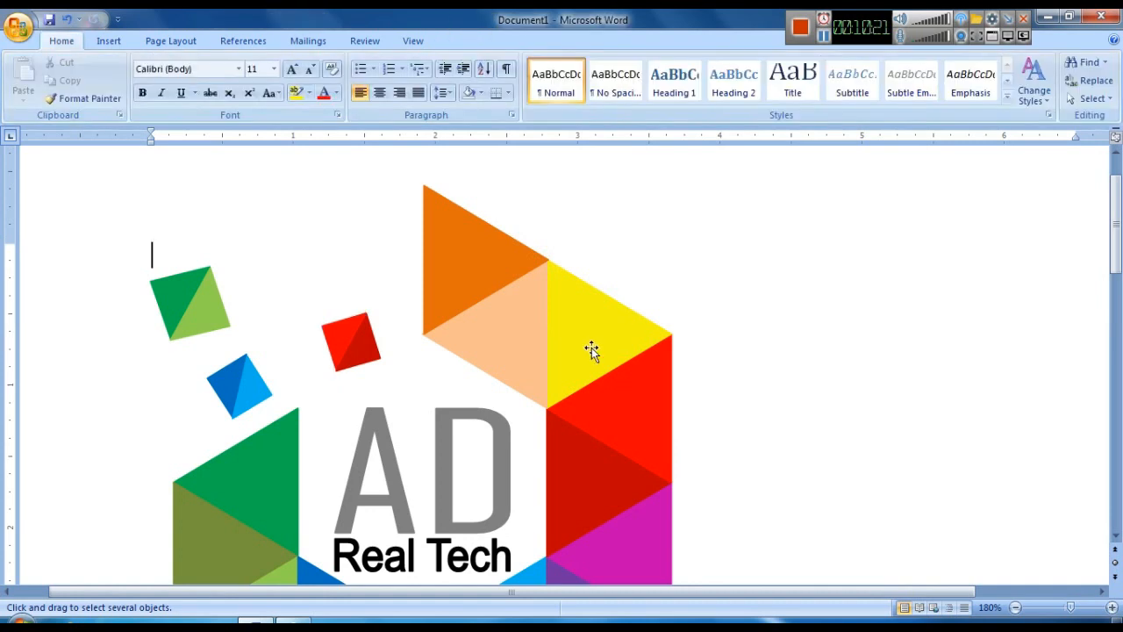
# - Group the red and dark red triangles above the letter A into one object
pyautogui.click(326, 330)
pyautogui.click(699, 349)
pyautogui.click(356, 330)
pyautogui.rightClick(351, 339)
pyautogui.moveTo(416, 389)
pyautogui.click(540, 392)
pyautogui.click(753, 387)
# - Duplicate the grouped red square and place an enlarged copy above it, beside the ring's orange triangle
pyautogui.click(342, 334)
pyautogui.hotkey('ctrl', 'd')
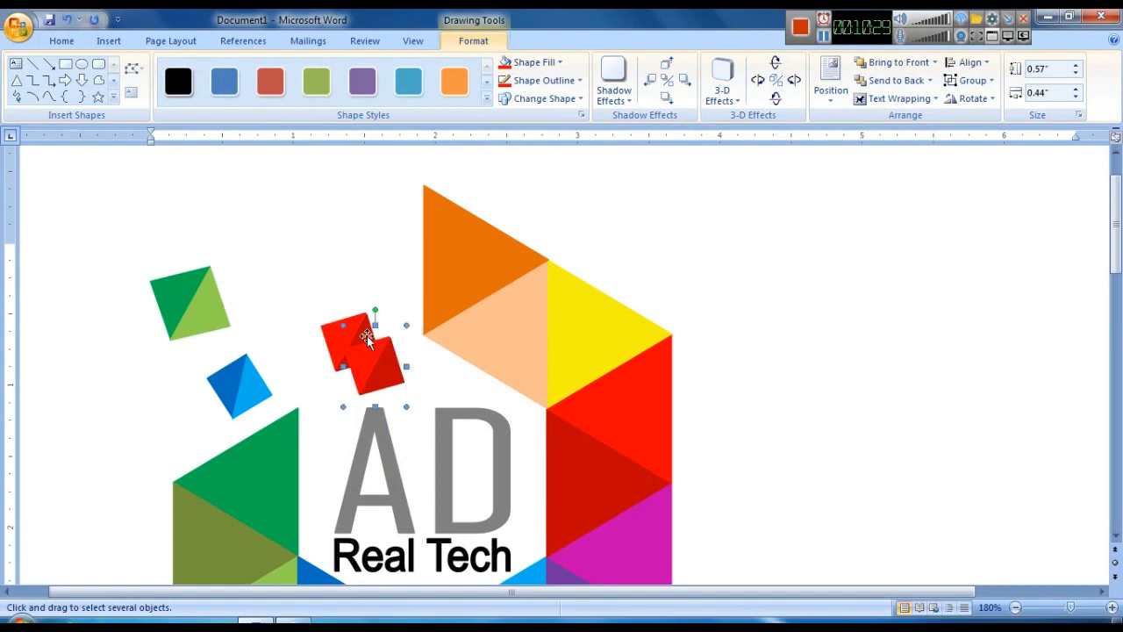
pyautogui.moveTo(377, 347); pyautogui.dragTo(298, 214)
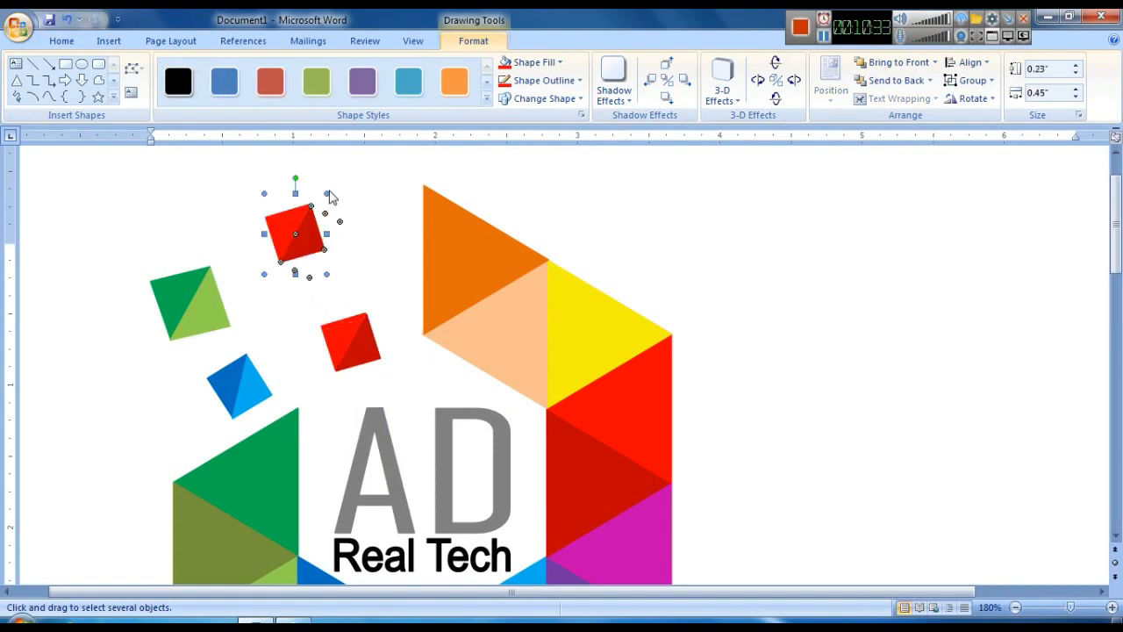
pyautogui.moveTo(336, 188); pyautogui.dragTo(354, 171)
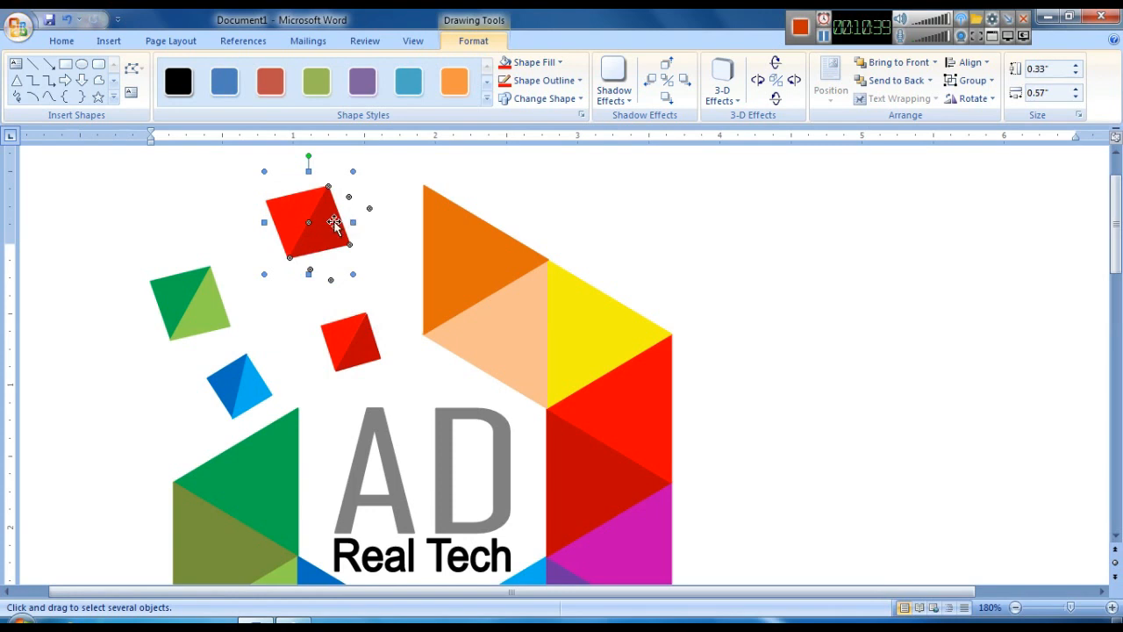
pyautogui.moveTo(342, 230)
pyautogui.mouseDown()
pyautogui.moveTo(349, 250)
pyautogui.moveTo(337, 245)
pyautogui.mouseUp()
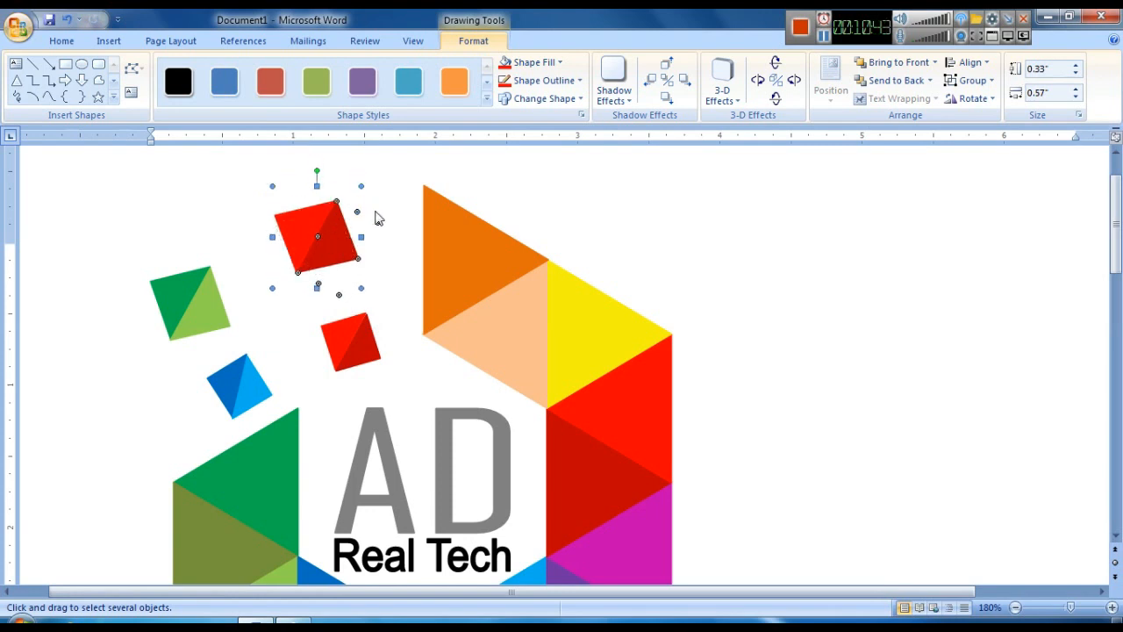
# - Ungroup the enlarged red square beside the ring's orange triangle
pyautogui.rightClick(330, 223)
pyautogui.moveTo(425, 321)
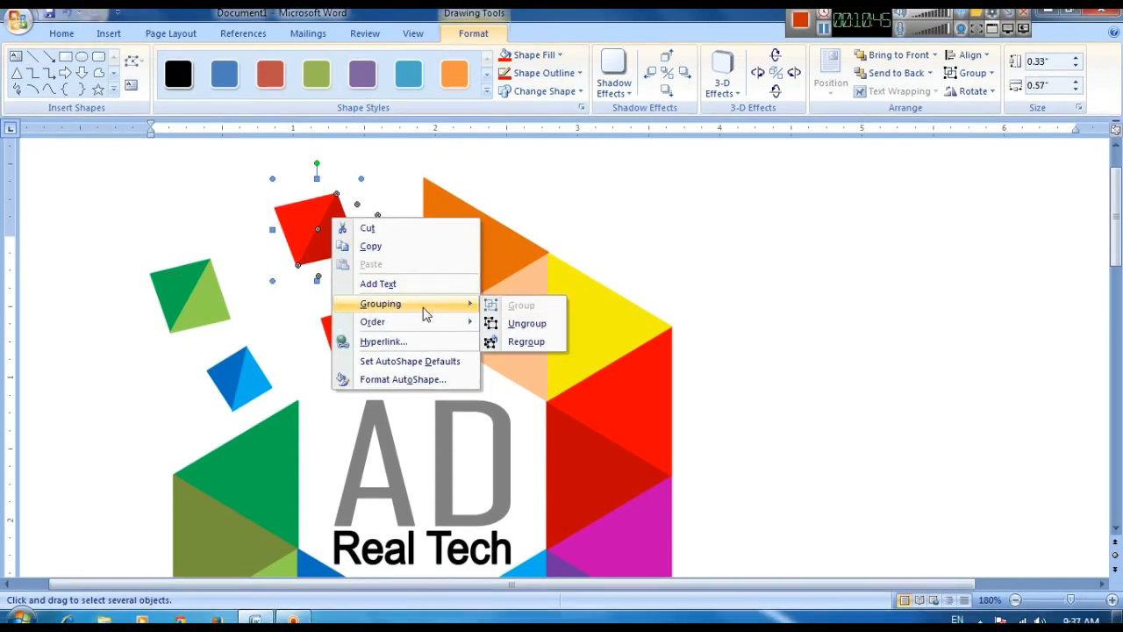
pyautogui.click(526, 323)
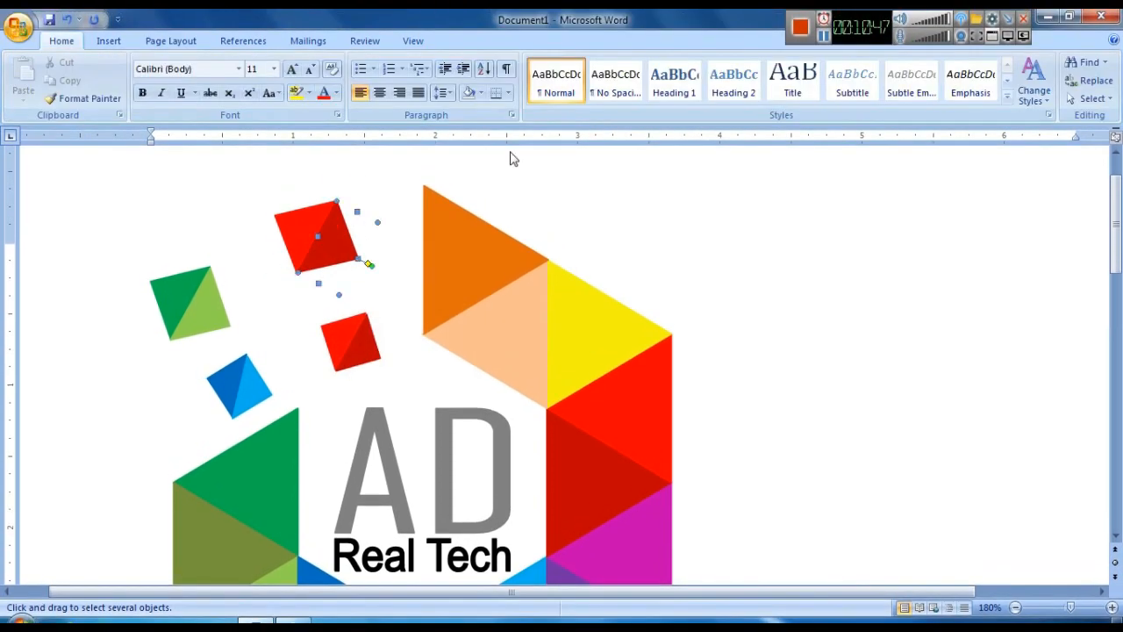
pyautogui.click(531, 65)
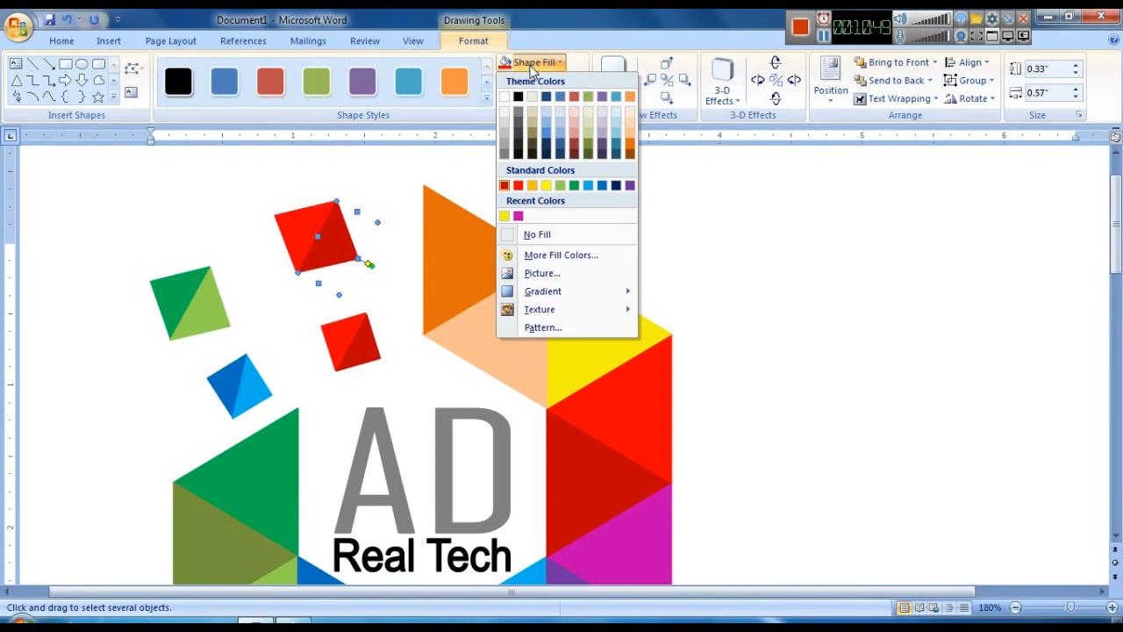
pyautogui.click(689, 153)
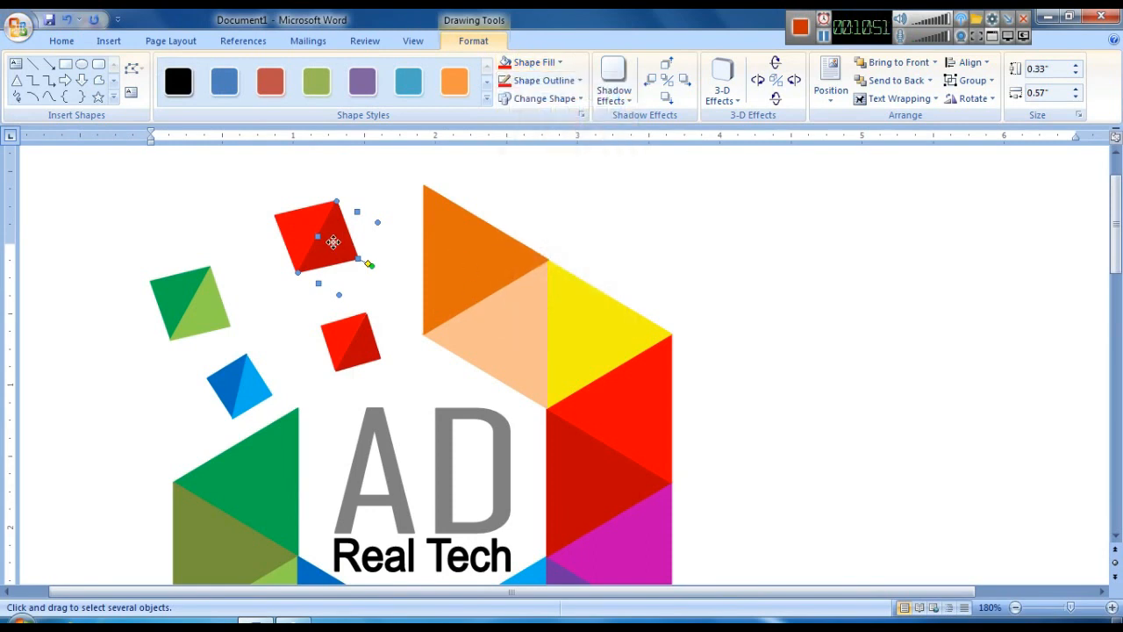
# - Give the dark red triangle of the enlarged square beside the ring's orange triangle a yellow fill and matching yellow outline
pyautogui.click(530, 63)
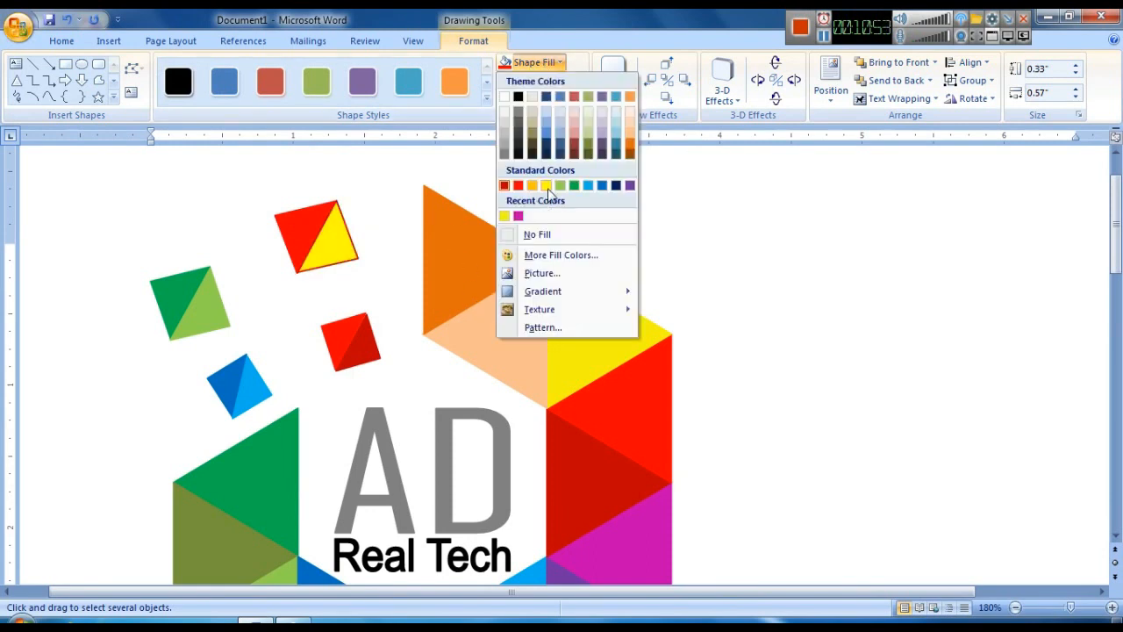
pyautogui.click(539, 185)
pyautogui.click(542, 80)
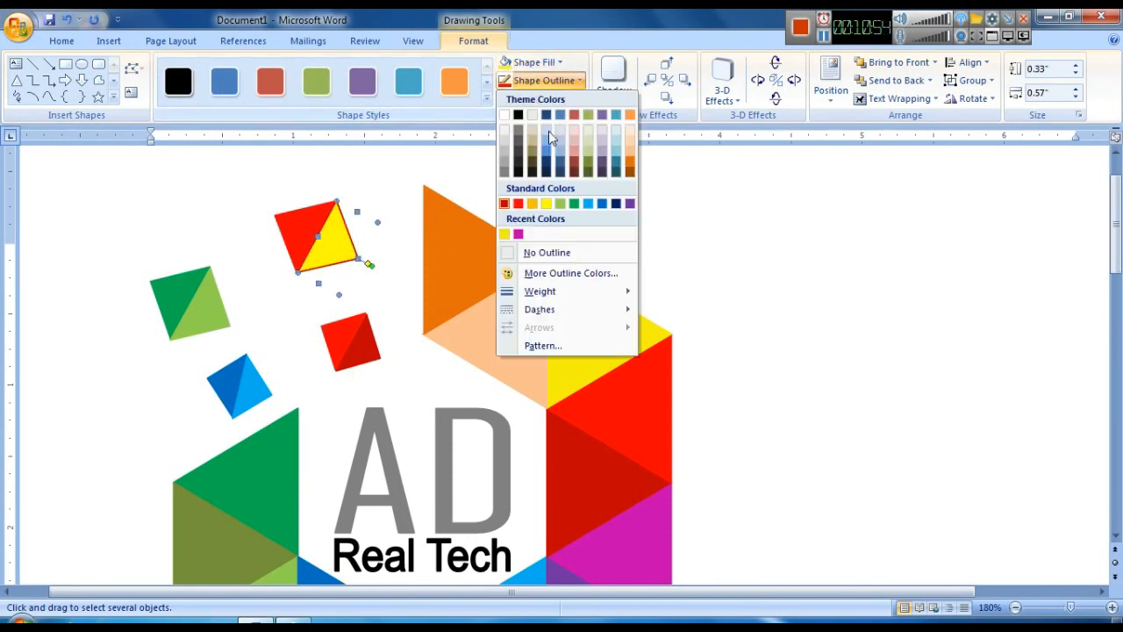
pyautogui.click(547, 205)
# - Give the red triangle of the same enlarged square an orange fill and a matching orange outline
pyautogui.click(317, 220)
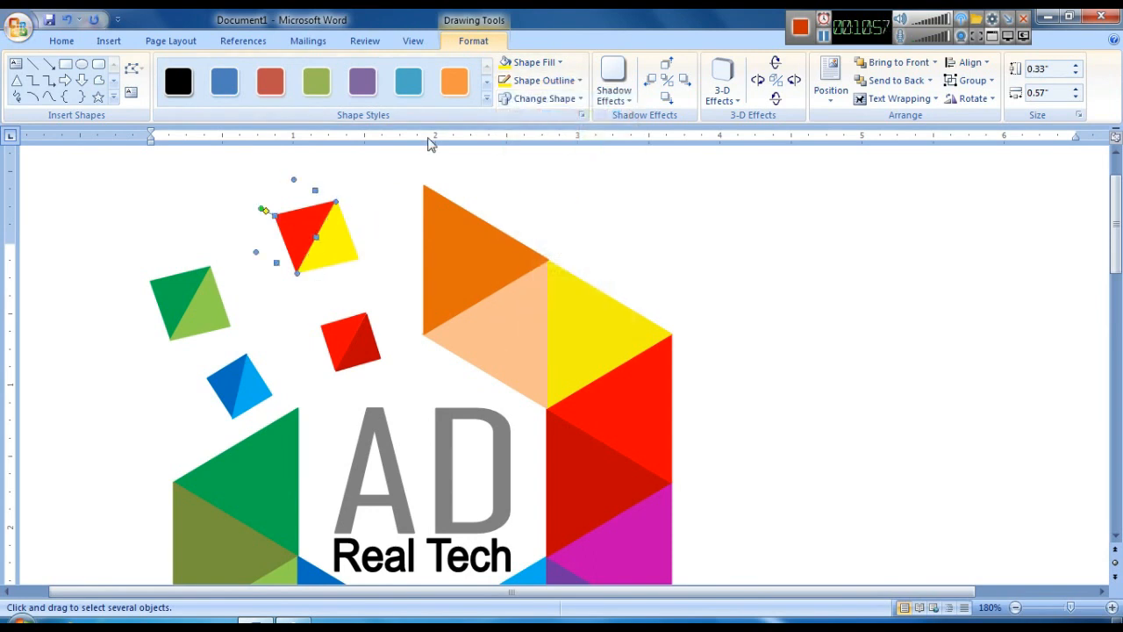
pyautogui.click(530, 62)
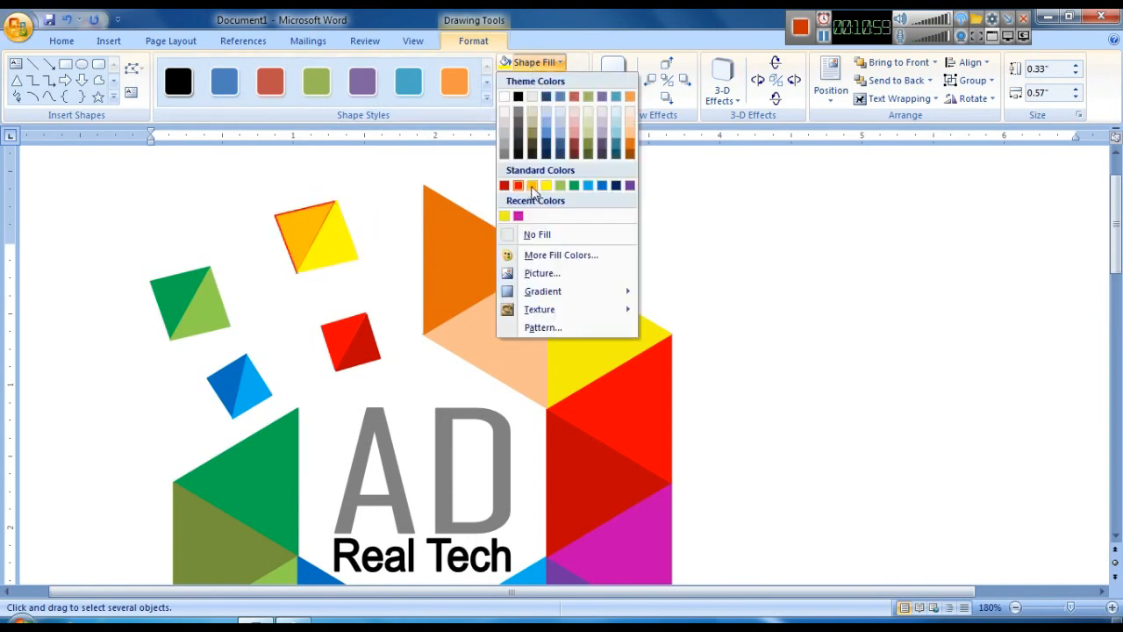
pyautogui.click(532, 185)
pyautogui.click(542, 80)
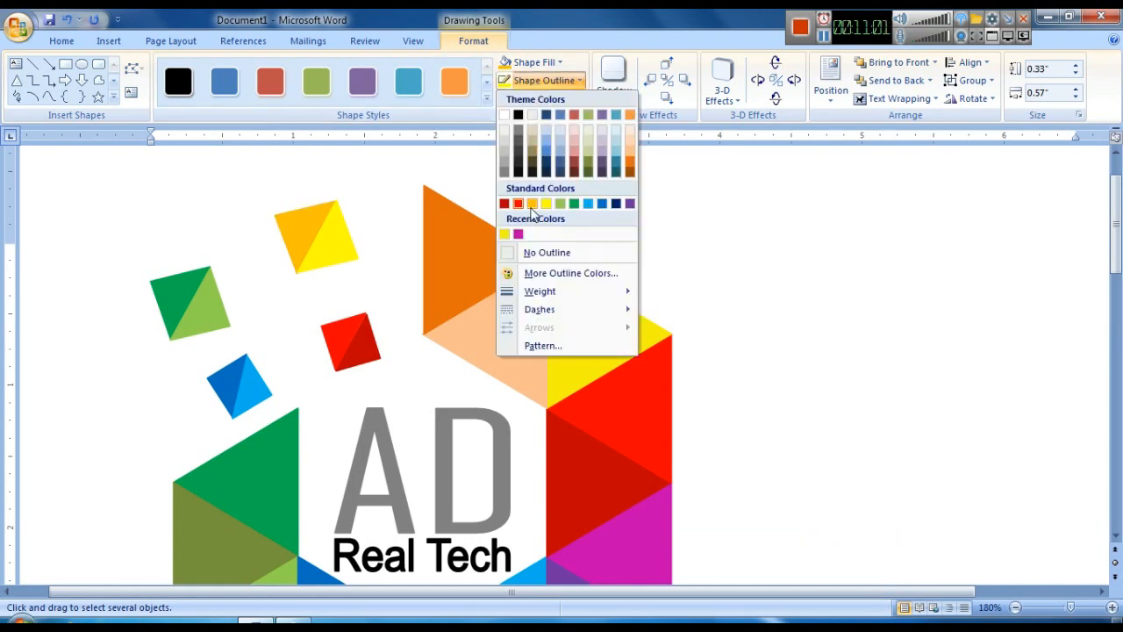
pyautogui.click(532, 205)
# - Group the yellow and orange triangles into one square and rotate it counterclockwise by roughly a quarter turn
pyautogui.keyDown('shift'); pyautogui.click(345, 258); pyautogui.keyUp('shift')
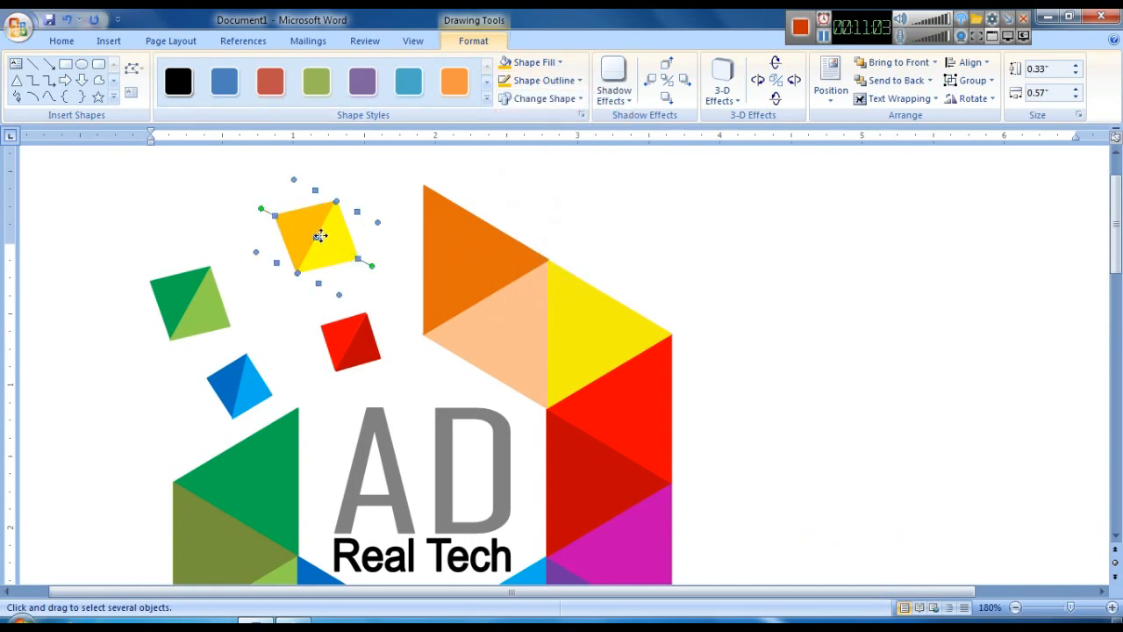
pyautogui.rightClick(320, 235)
pyautogui.moveTo(386, 296)
pyautogui.click(443, 295)
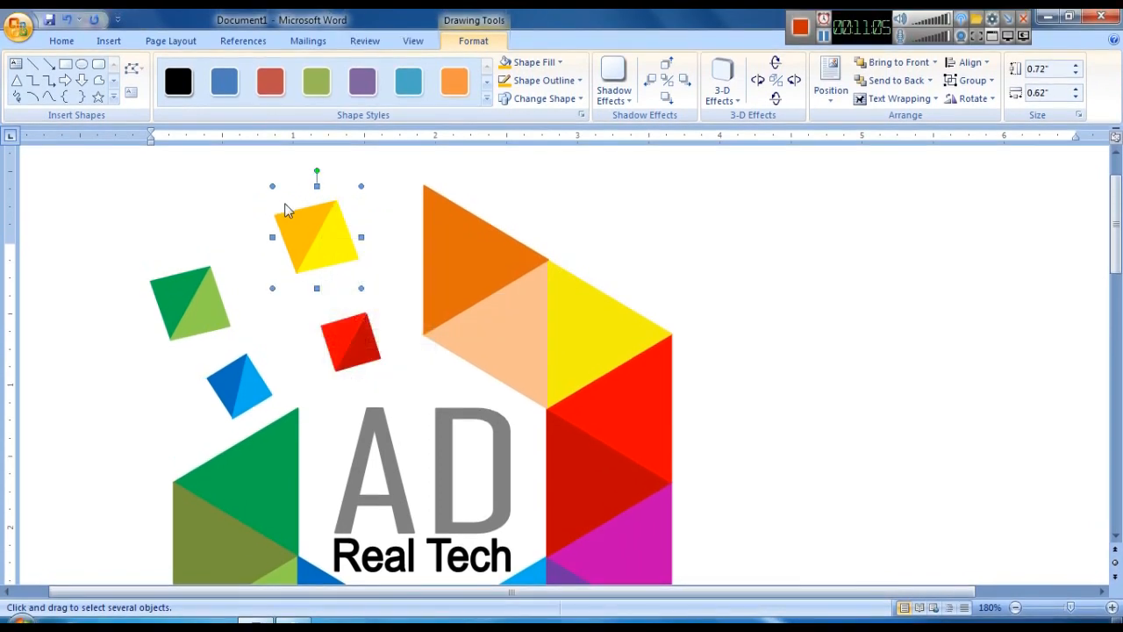
pyautogui.moveTo(306, 167); pyautogui.dragTo(255, 227)
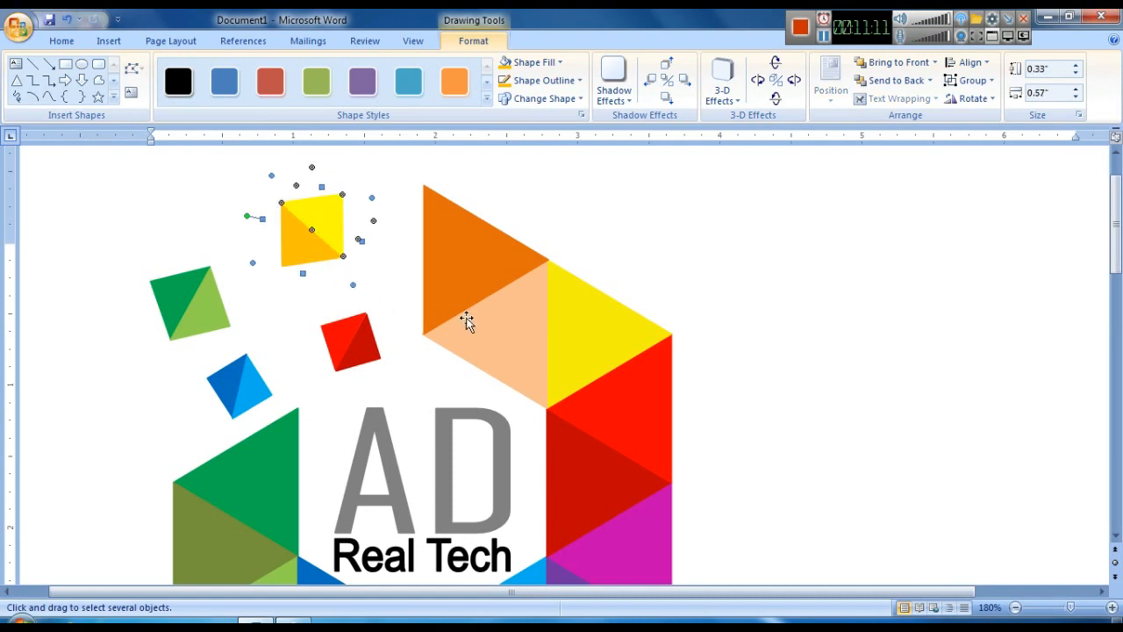
pyautogui.click(749, 265)
# - Duplicate the grouped red square and place a smaller copy in the middle of the green, yellow, blue and red squares
pyautogui.scroll(-3, 748, 289)
pyautogui.scroll(2, 748, 304)
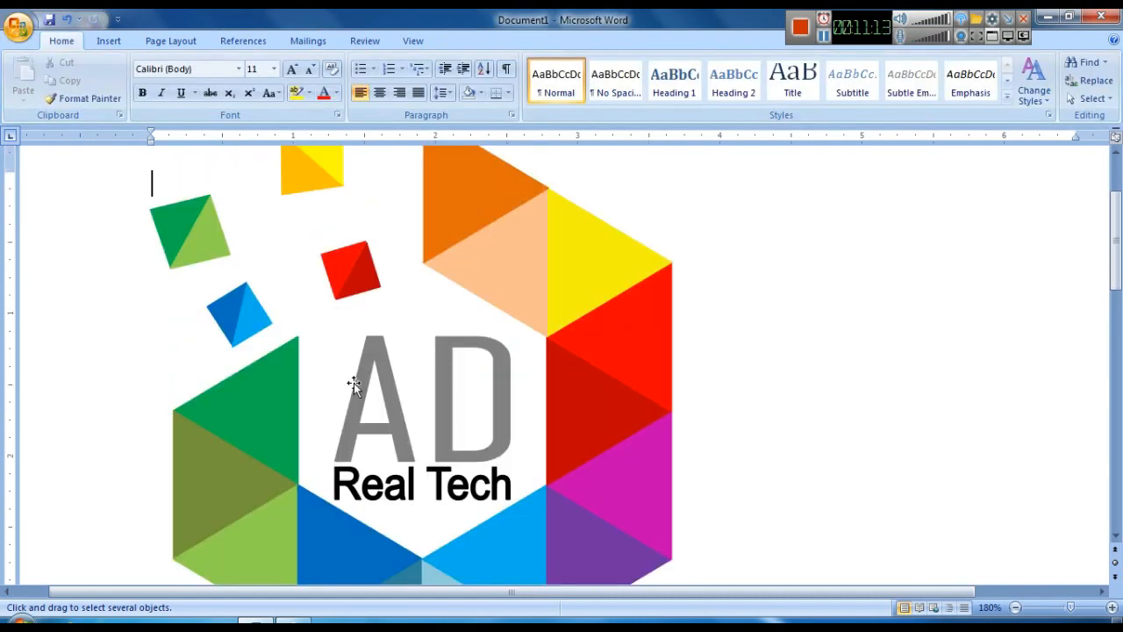
pyautogui.click(348, 274)
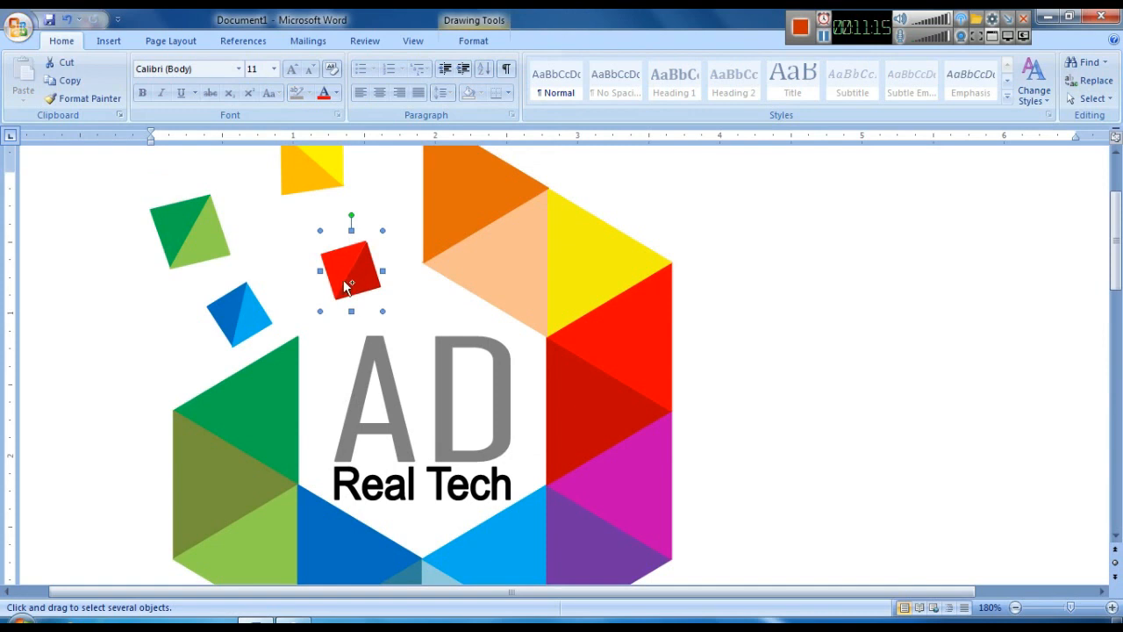
pyautogui.hotkey('ctrl', 'd')
pyautogui.moveTo(387, 314)
pyautogui.mouseDown()
pyautogui.moveTo(293, 254)
pyautogui.moveTo(296, 263)
pyautogui.moveTo(277, 232)
pyautogui.moveTo(289, 248)
pyautogui.mouseUp()
pyautogui.click(865, 427)
# - Examine the whole logo on the page at reduced zoom, ending at 100%
pyautogui.click(1015, 607)
pyautogui.click(1016, 607)
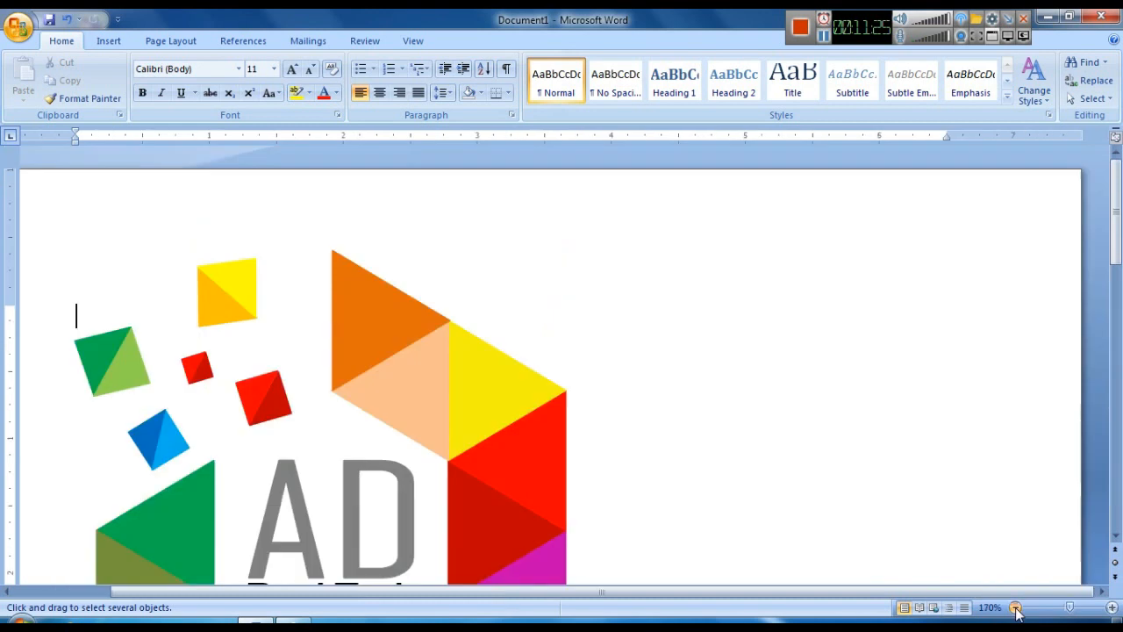
pyautogui.click(1016, 607)
pyautogui.click(1015, 607)
pyautogui.click(1016, 608)
pyautogui.click(1015, 607)
pyautogui.click(1015, 607)
pyautogui.click(1015, 607)
pyautogui.click(1016, 607)
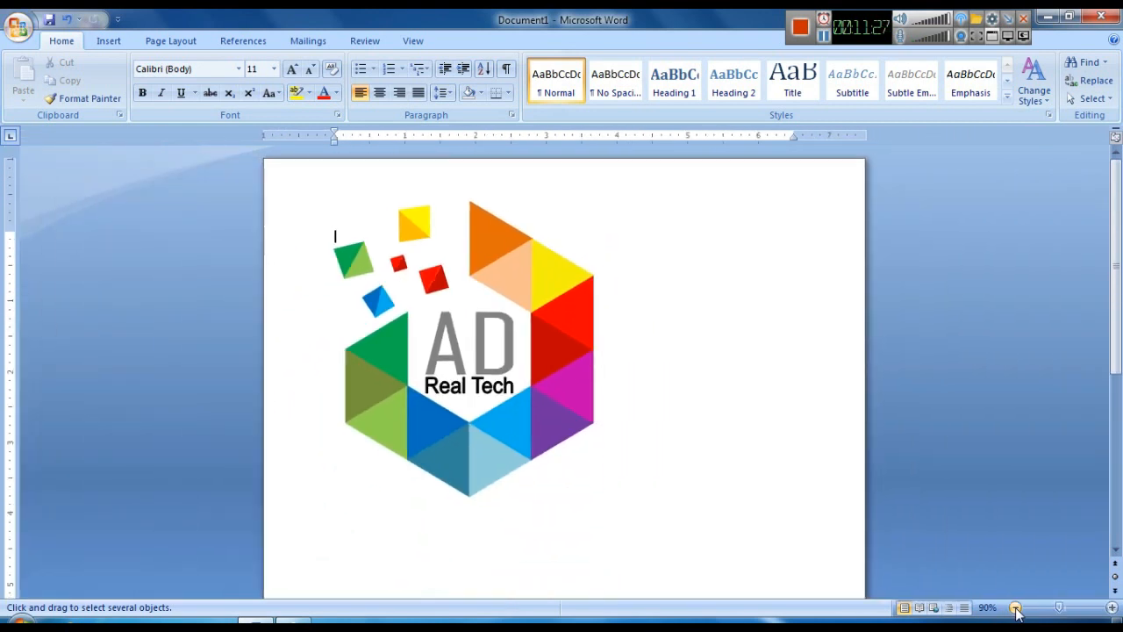
pyautogui.click(1015, 608)
pyautogui.click(1112, 608)
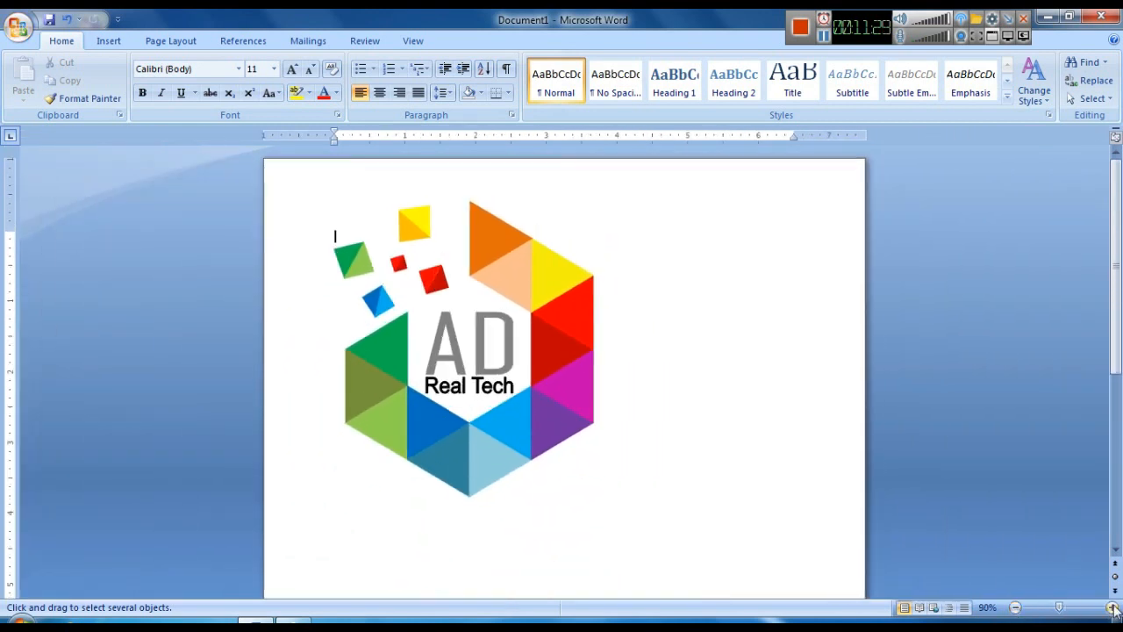
pyautogui.click(1112, 607)
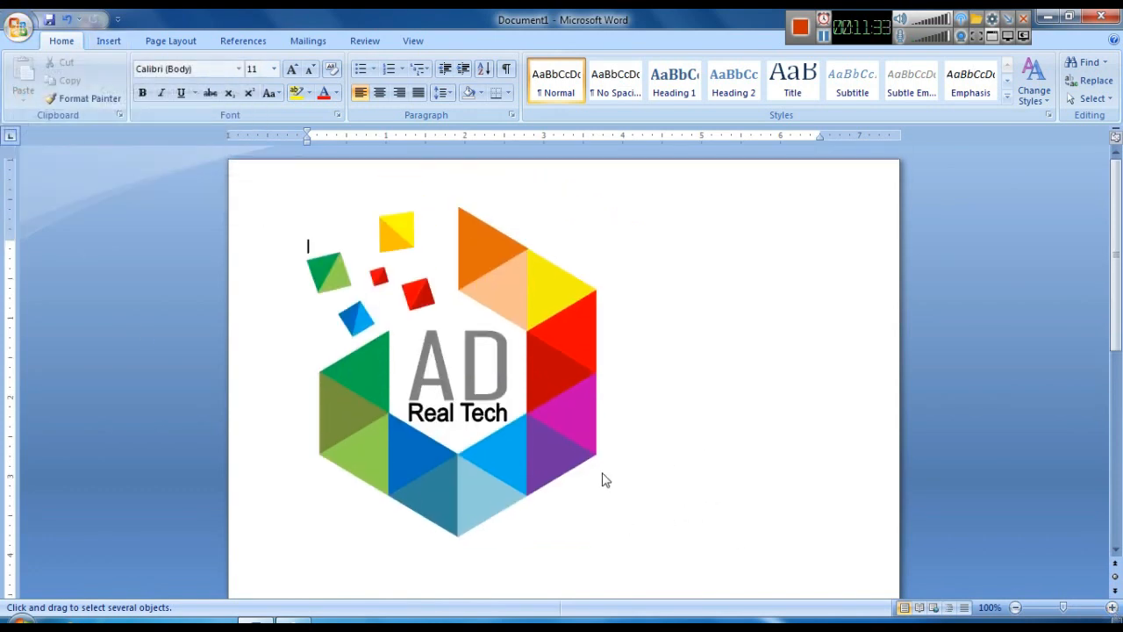
# - Group all ring triangles, scattered squares and lettering of the logo into one object
pyautogui.moveTo(719, 553); pyautogui.dragTo(742, 596)
pyautogui.rightClick(550, 381)
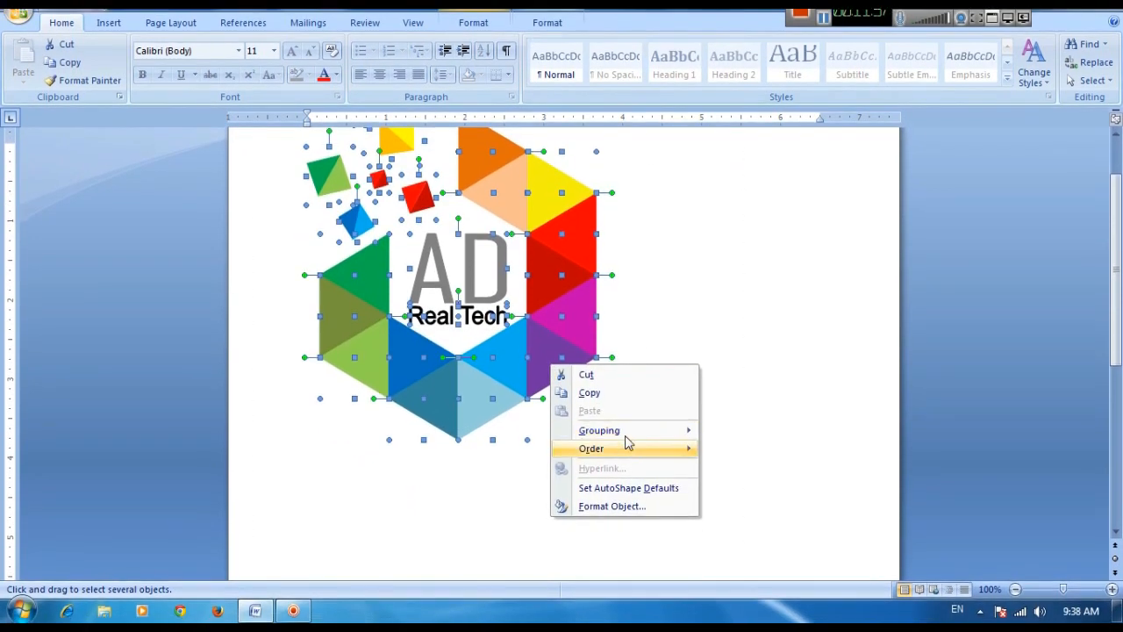
pyautogui.moveTo(631, 430)
pyautogui.click(740, 432)
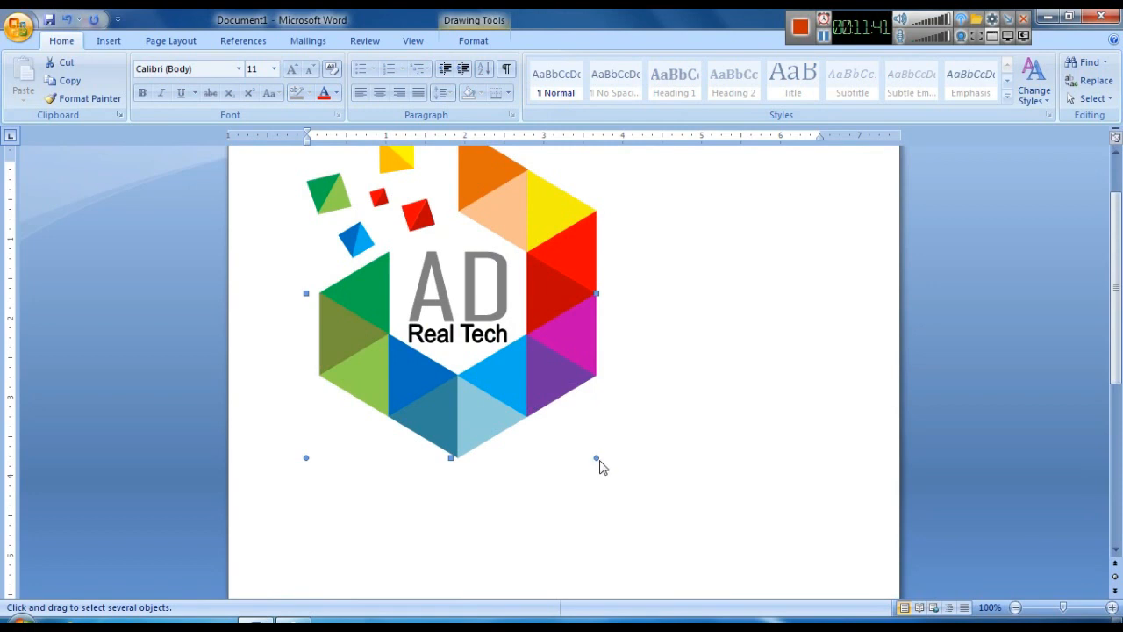
# - Ungroup the complete logo into its separate parts
pyautogui.click(333, 155)
pyautogui.click(109, 41)
pyautogui.click(436, 285)
pyautogui.rightClick(436, 286)
pyautogui.moveTo(527, 350)
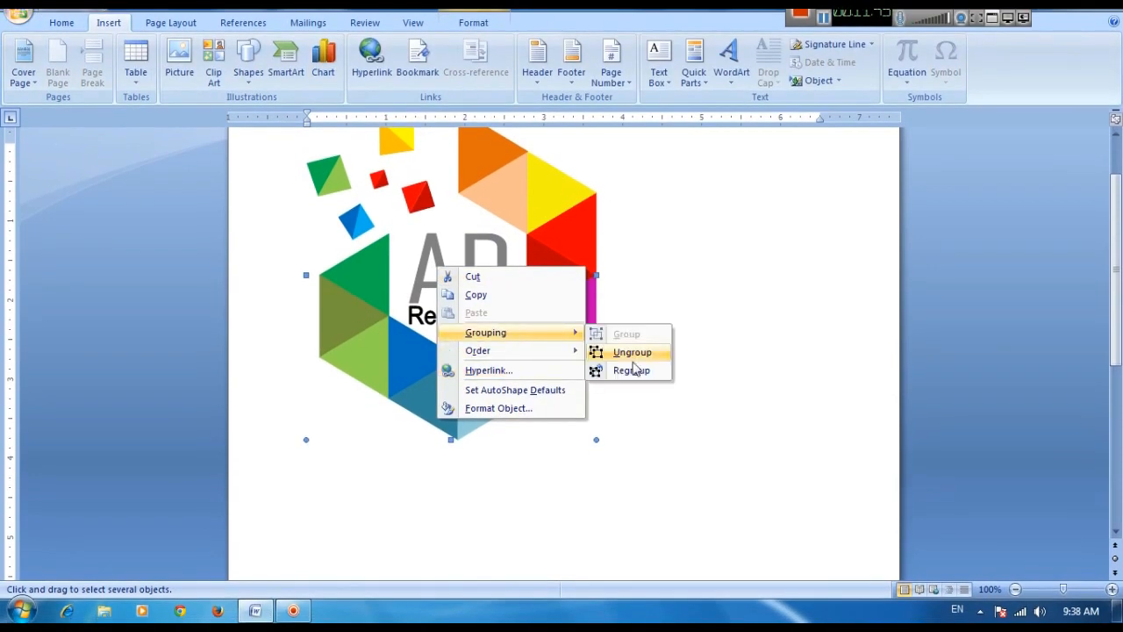
pyautogui.click(633, 352)
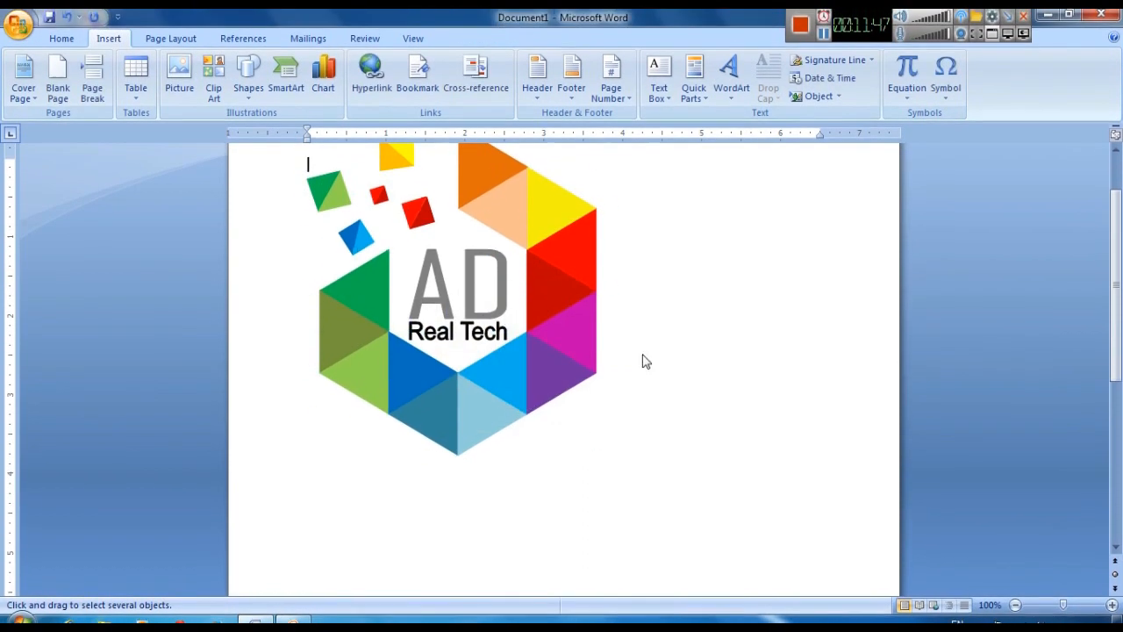
# - Group the "AD" and "Real Tech" lettering inside the ring into one object
pyautogui.click(471, 323)
pyautogui.keyDown('shift'); pyautogui.click(471, 305); pyautogui.keyUp('shift')
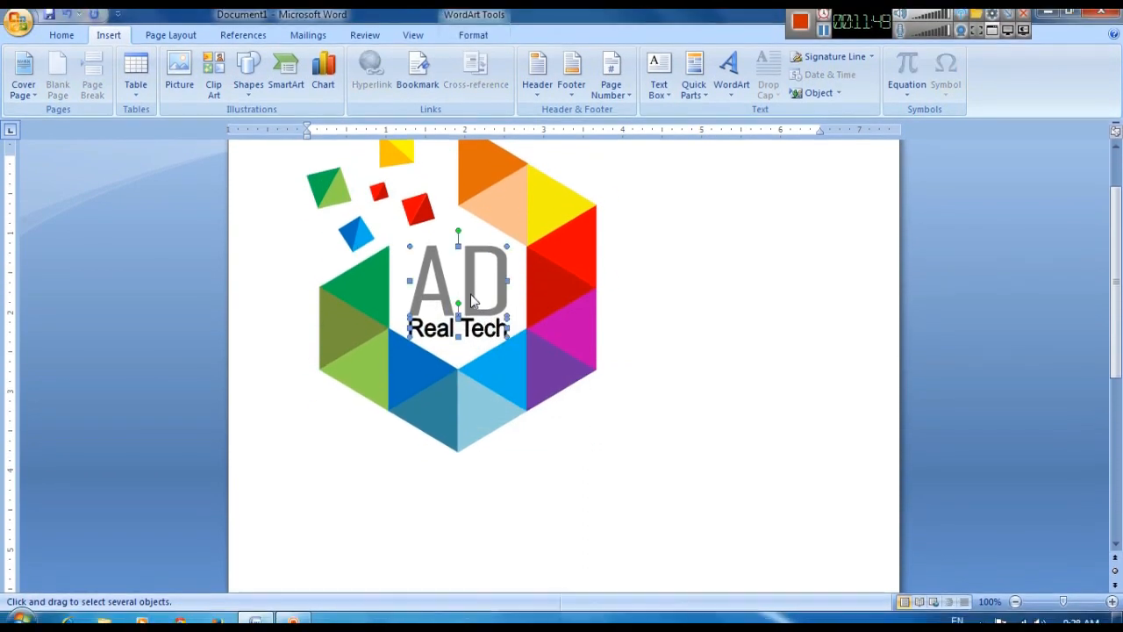
pyautogui.rightClick(471, 304)
pyautogui.moveTo(526, 367)
pyautogui.click(693, 355)
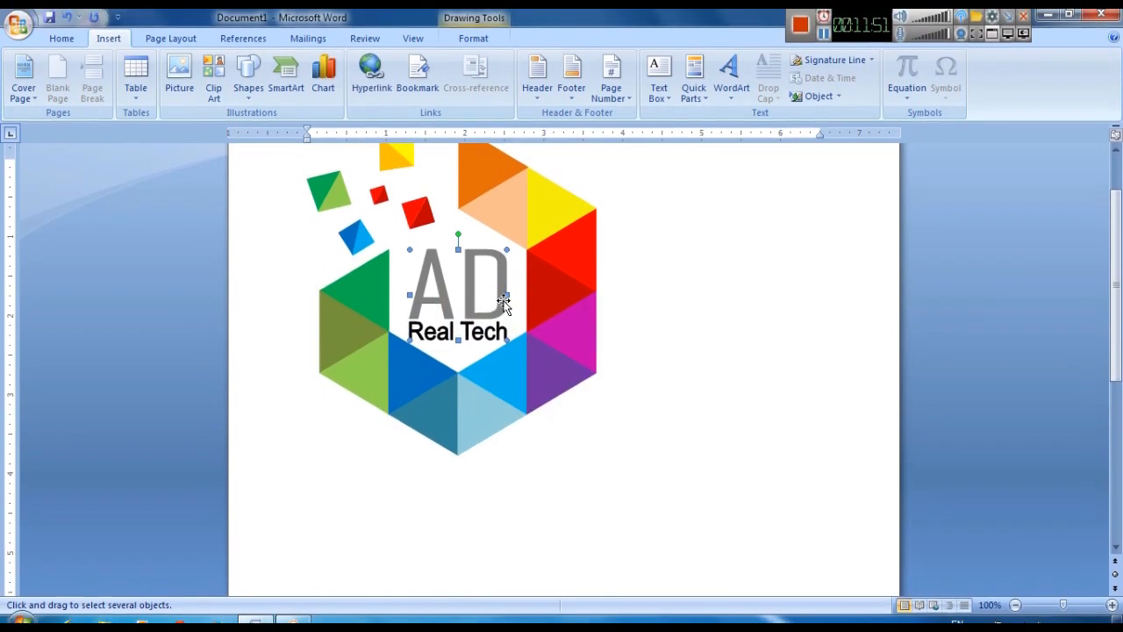
# - Place a copy of the grouped "AD Real Tech" lettering to the right of the ring and stretch it to about twice the width
pyautogui.moveTo(479, 279); pyautogui.dragTo(805, 298)
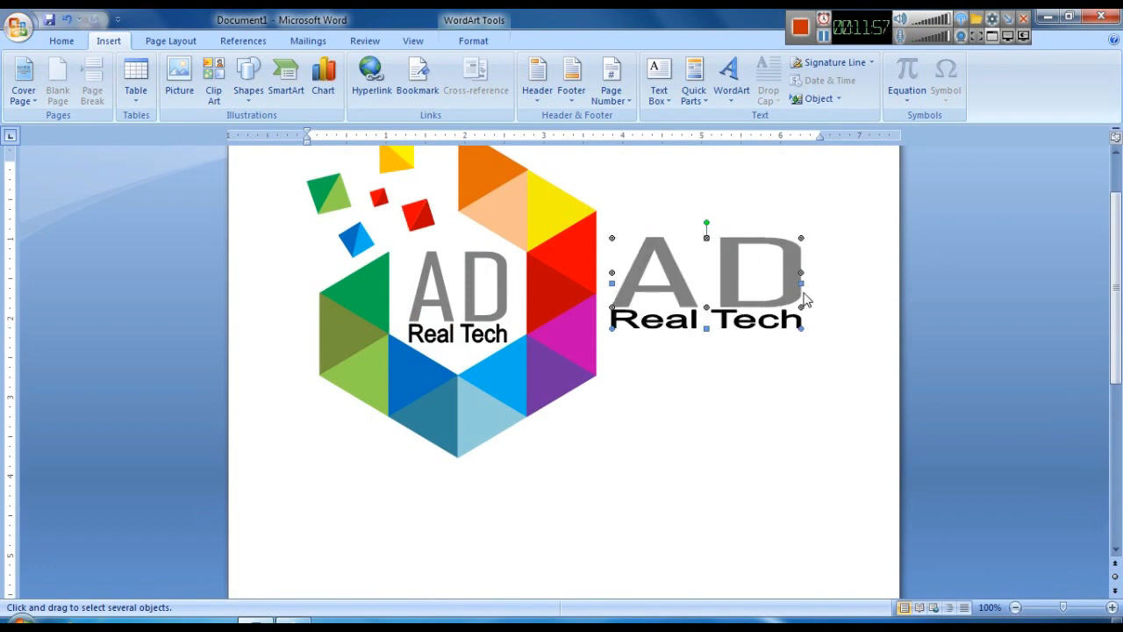
pyautogui.click(699, 393)
pyautogui.scroll(1, 684, 383)
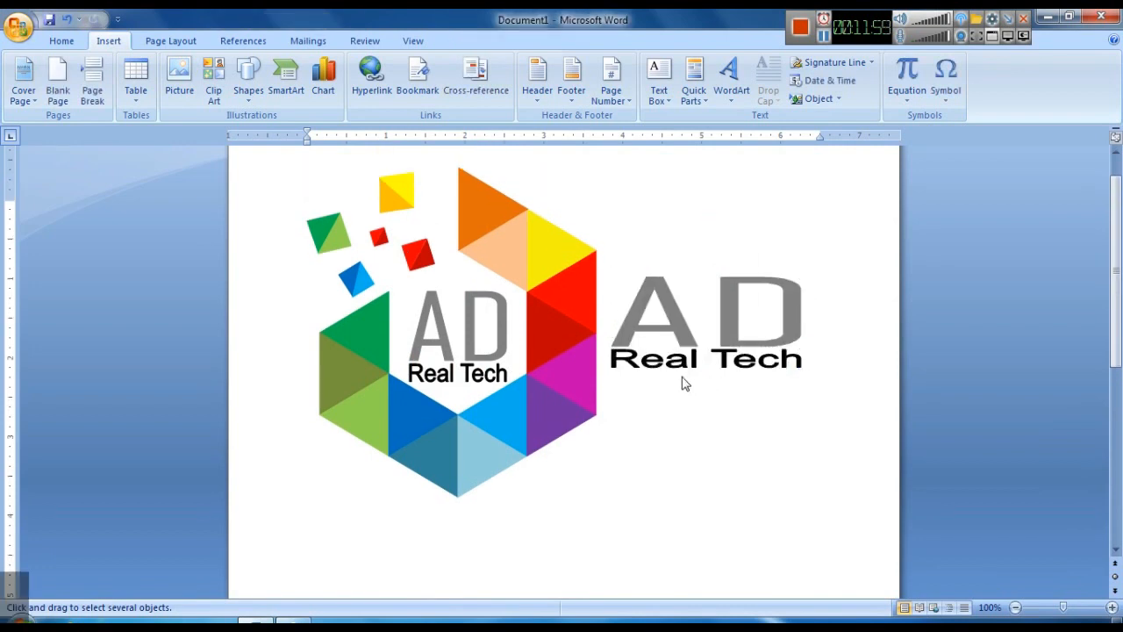